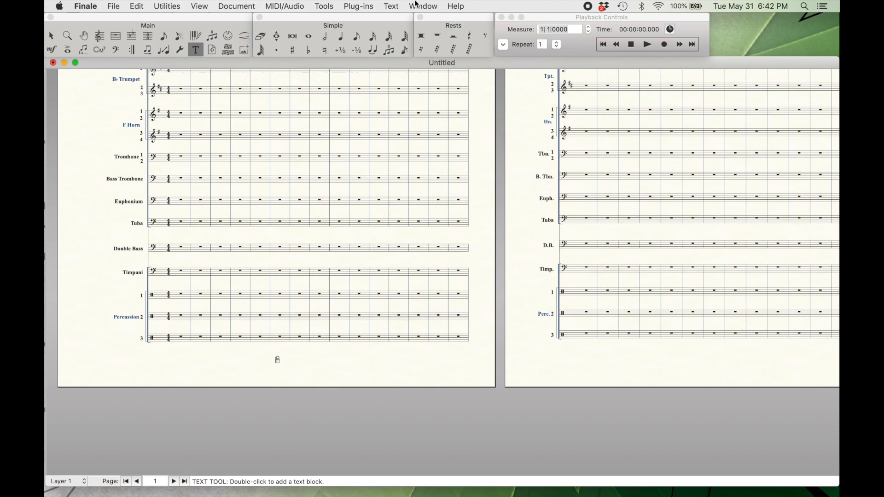
# Step: Open the ScoreManager and bring the percussion entries of its instrument list into view
pyautogui.click(417, 5)
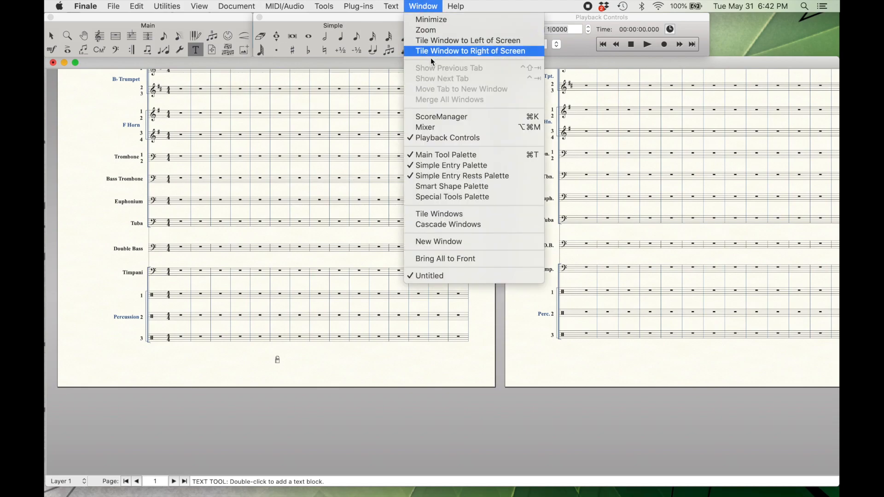
pyautogui.click(471, 117)
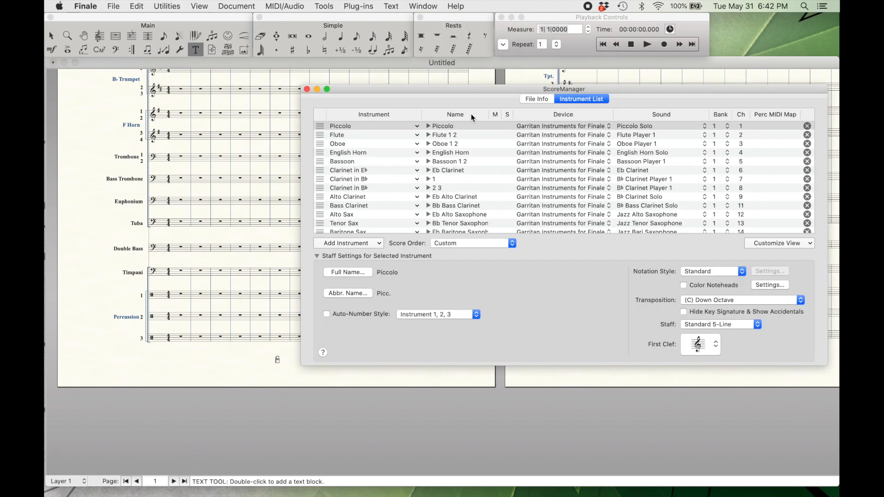
pyautogui.scroll(-10, 589, 161)
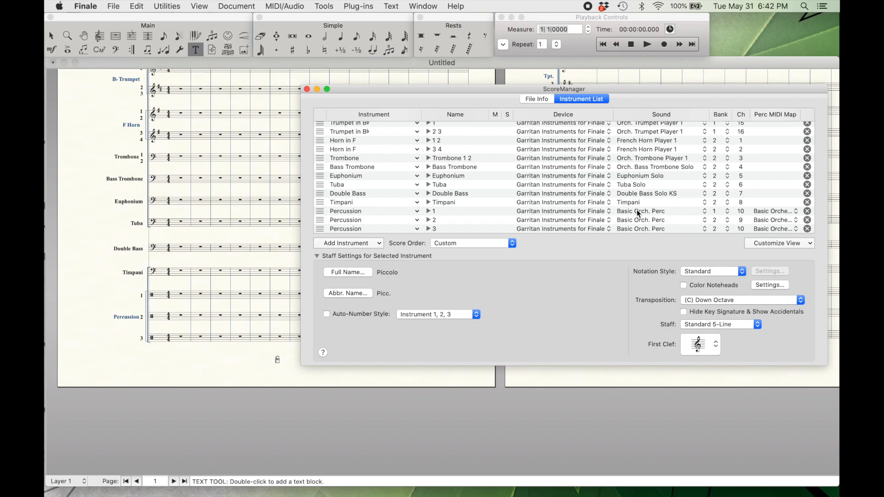
# Step: Choose quarter-note entry and step through the available percussion note types in the first measure of the Percussion 1 staff
pyautogui.click(212, 292)
pyautogui.click(340, 36)
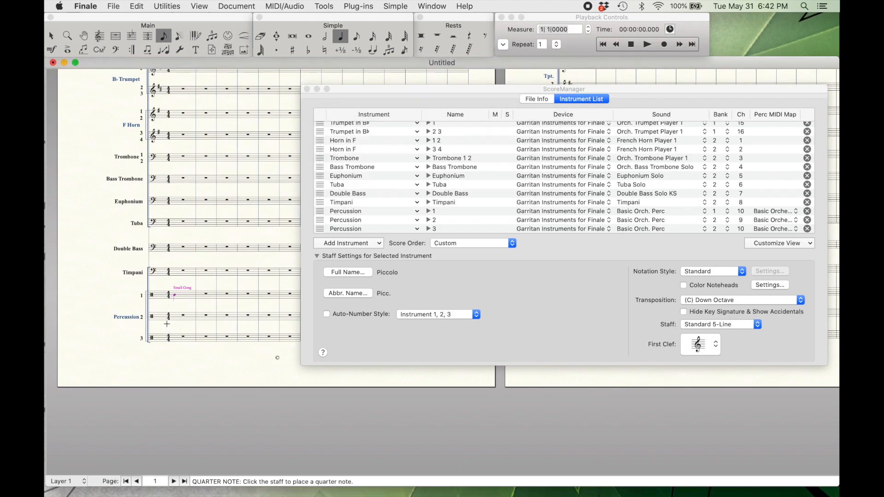
pyautogui.press('Down')
pyautogui.press('Down')
pyautogui.press('Down')
pyautogui.press('Up')
pyautogui.press('Down')
pyautogui.press('Down')
pyautogui.press('Up')
pyautogui.press('Up')
pyautogui.press('Up')
pyautogui.press('Up')
pyautogui.press('Up')
pyautogui.press('Up')
pyautogui.press('Up')
pyautogui.press('Up')
pyautogui.press('Up')
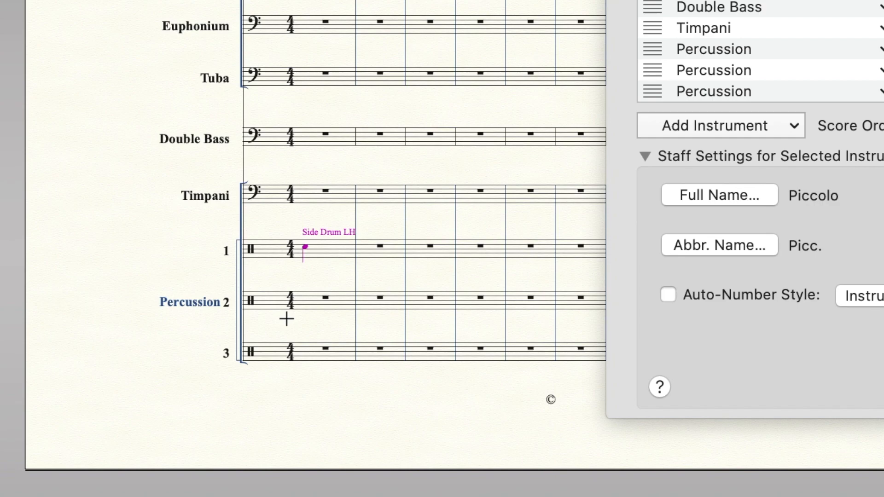
pyautogui.press('Up')
pyautogui.press('Up')
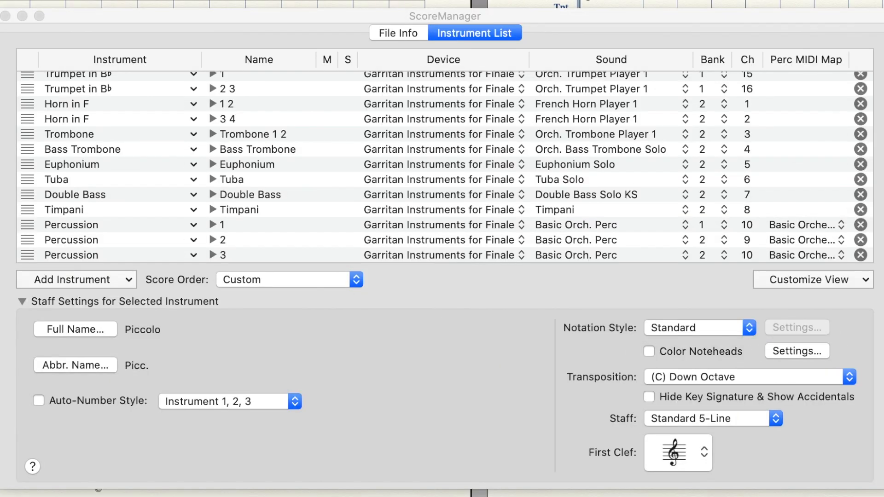
# Step: Try DLSMusicDevice as the playback device for Percussion 1 and restore Garritan Instruments for Finale
pyautogui.scroll(-2, 93, 112)
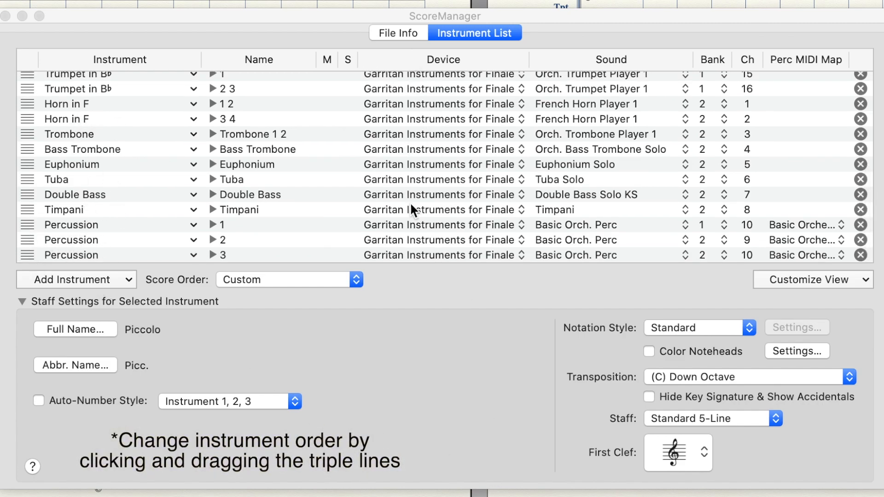
pyautogui.scroll(-1, 422, 57)
pyautogui.click(443, 224)
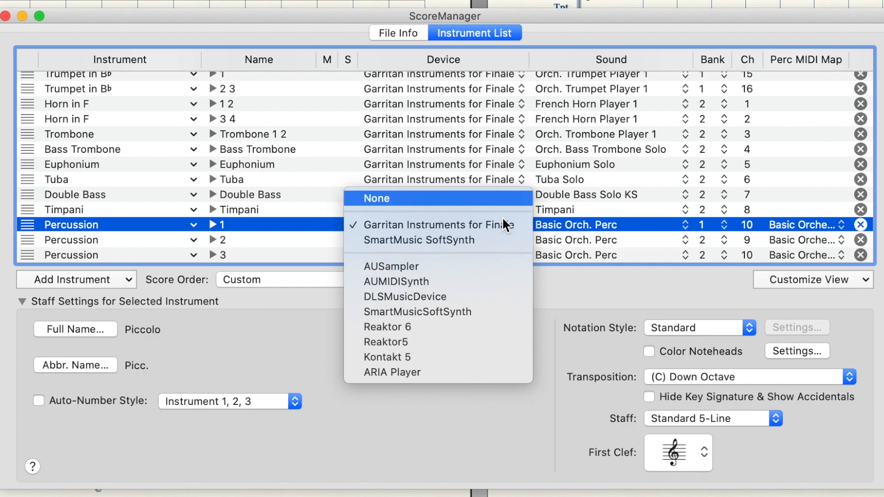
pyautogui.click(532, 300)
pyautogui.click(438, 226)
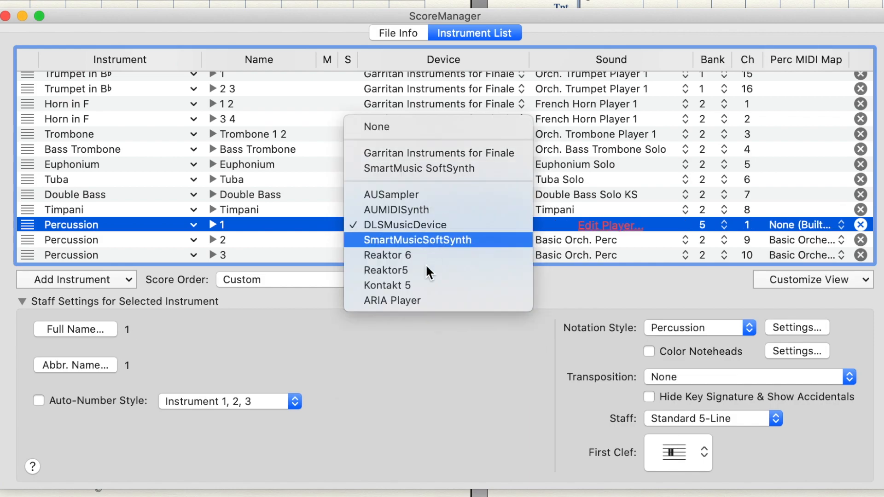
pyautogui.click(435, 152)
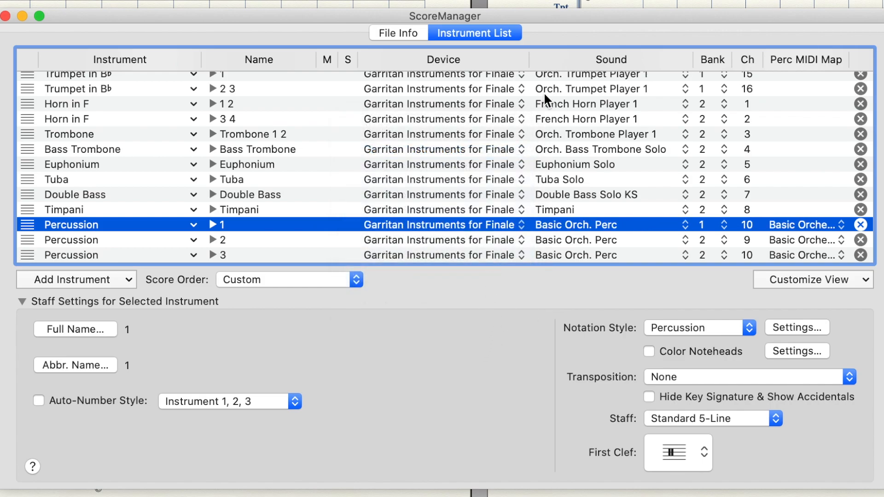
# Step: Review the sounds available for Percussion 1 and the options for customizing the instrument list's view
pyautogui.click(578, 225)
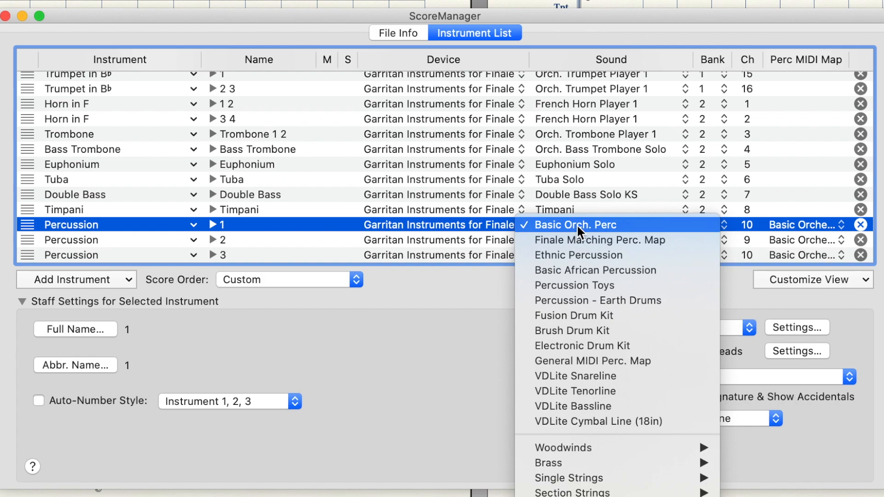
pyautogui.click(562, 345)
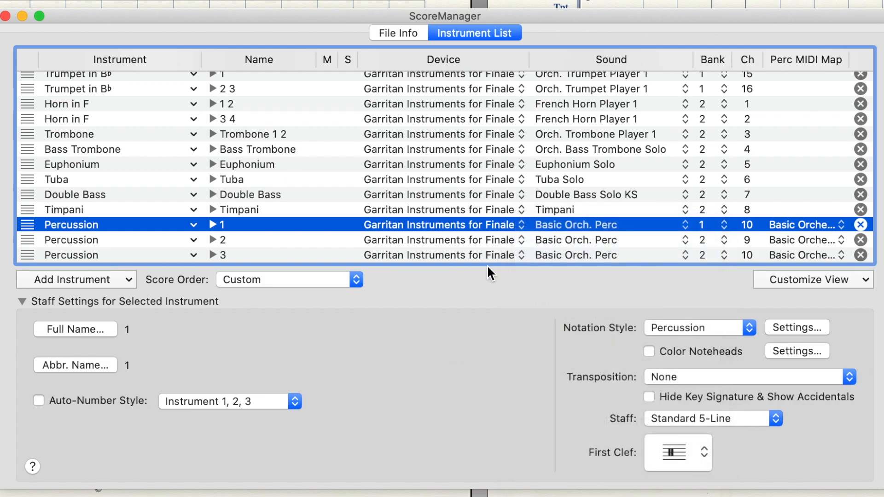
pyautogui.click(813, 280)
pyautogui.click(824, 297)
# Step: Choose Garritan's Basic Orchestral Percussion as the percussion MIDI map for Percussion 1
pyautogui.click(800, 225)
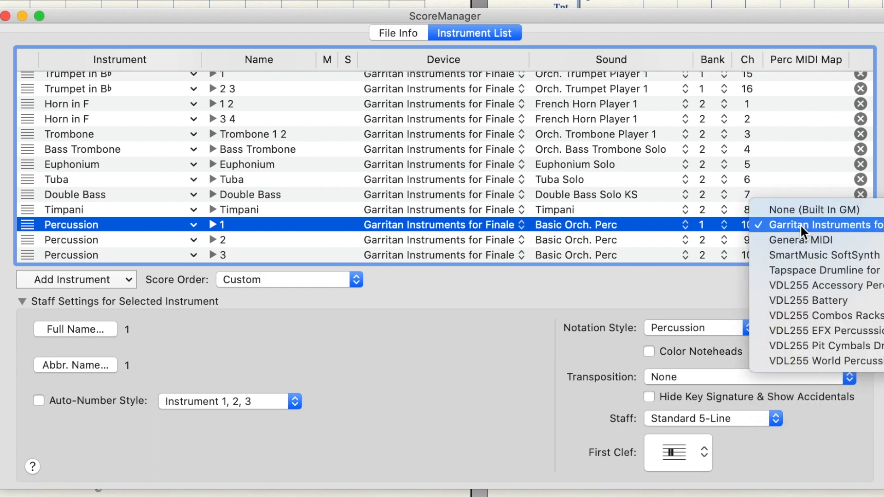
pyautogui.moveTo(800, 225)
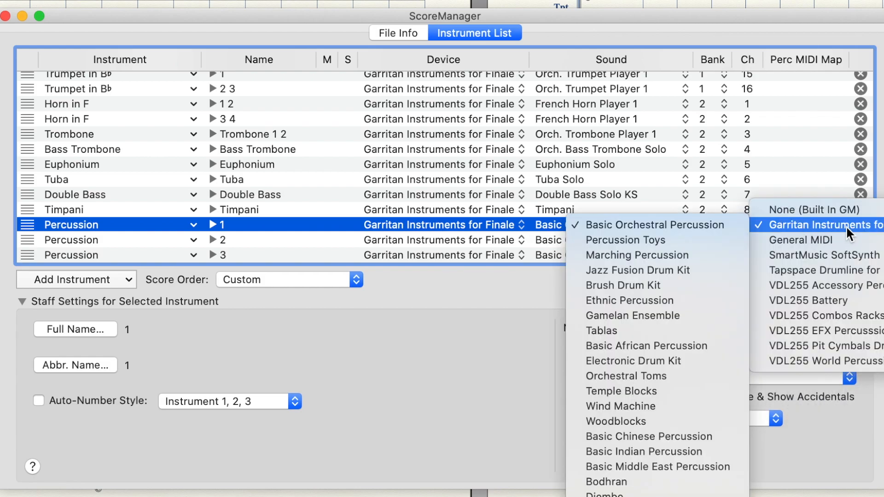
pyautogui.click(714, 228)
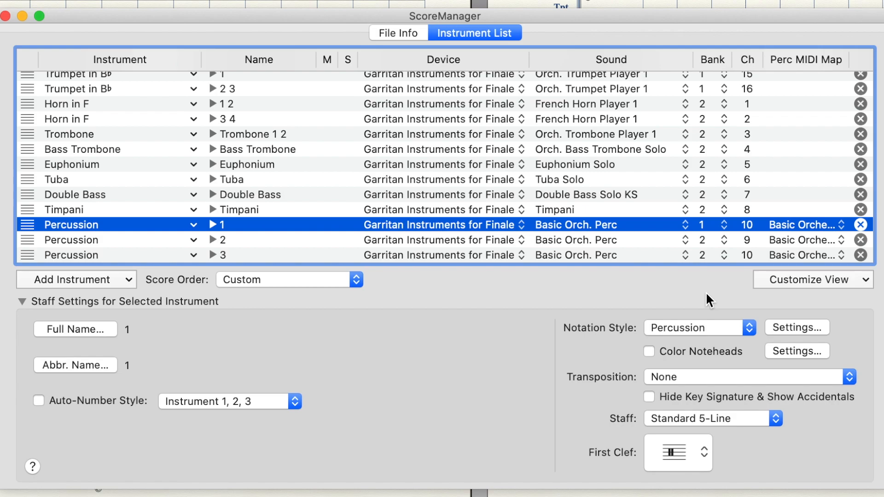
# Step: Examine the Tuba's sound choices and compare the staff settings and notation style of the neighbouring pitched instruments
pyautogui.click(625, 179)
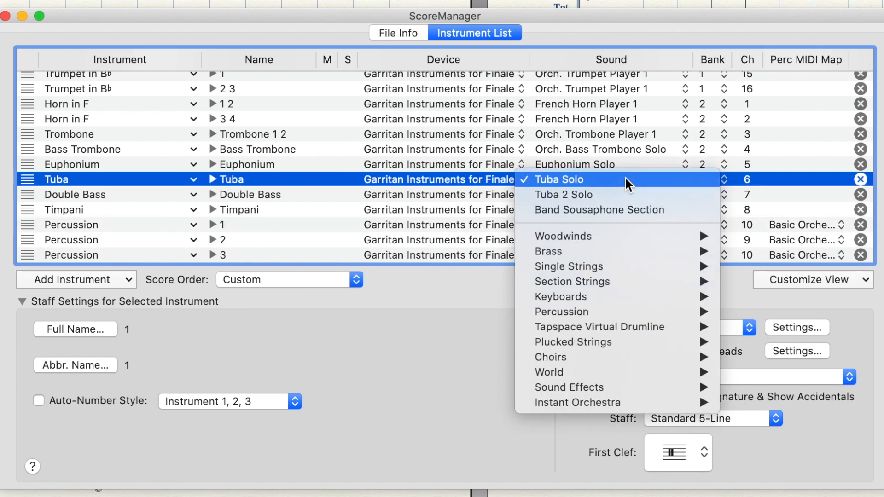
pyautogui.press('Escape')
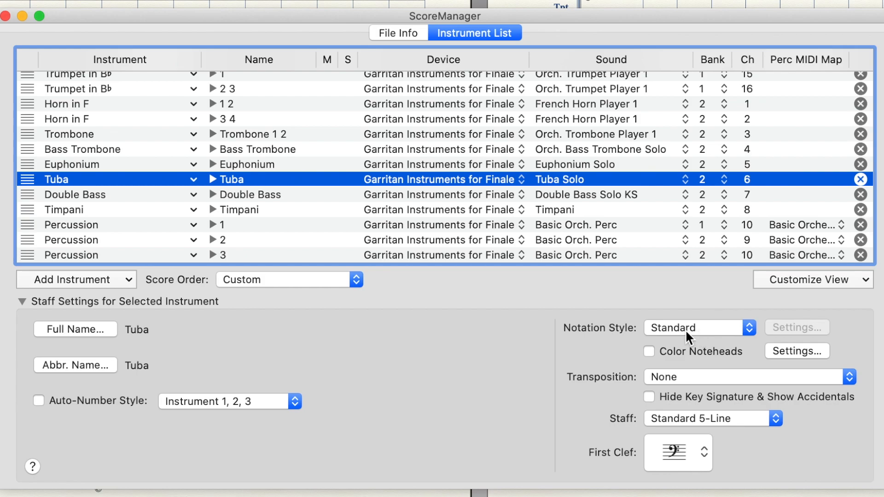
pyautogui.press('Up')
pyautogui.press('Up')
pyautogui.press('Up')
pyautogui.press('Up')
pyautogui.press('Down')
pyautogui.press('Down')
pyautogui.press('Down')
pyautogui.press('Down')
pyautogui.press('Up')
# Step: Select the Percussion 1 instrument and choose Percussion as its notation style
pyautogui.press('Down')
pyautogui.press('Down')
pyautogui.press('Down')
pyautogui.press('Down')
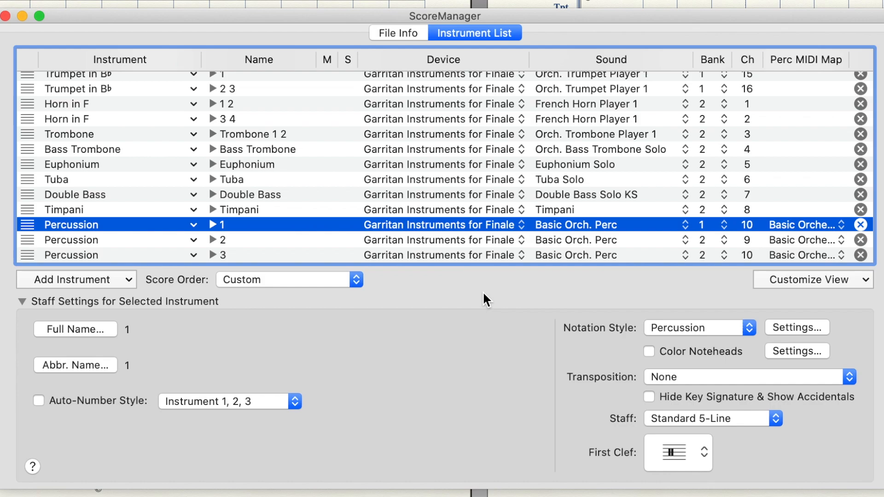
pyautogui.click(696, 330)
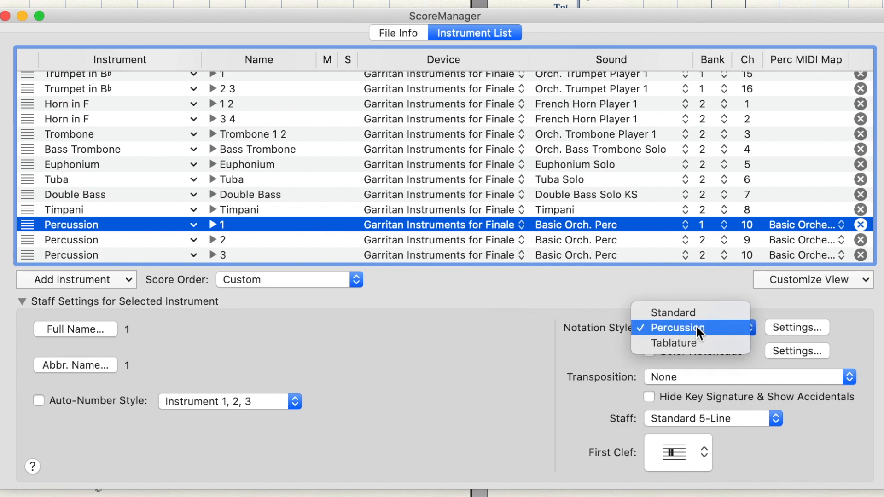
pyautogui.click(669, 328)
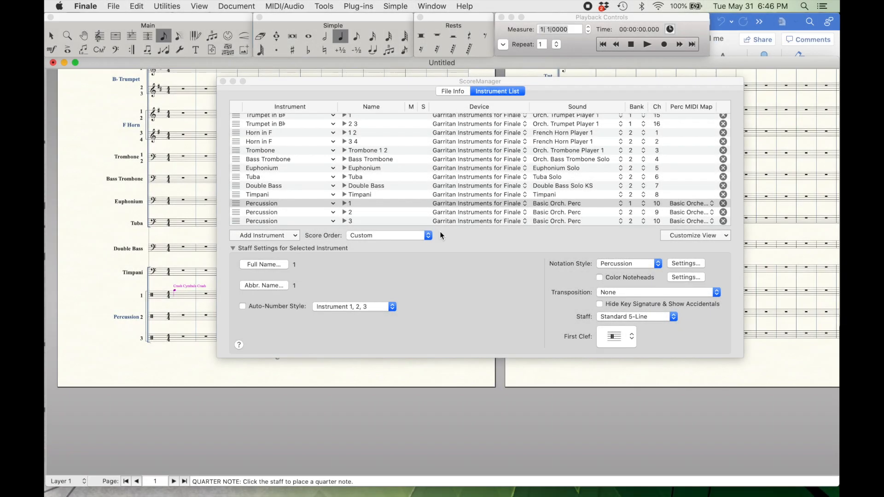
# Step: Move the ScoreManager clear of the Percussion 1 staff and step through its note types to examine their order and staff positions
pyautogui.moveTo(398, 88); pyautogui.dragTo(478, 88)
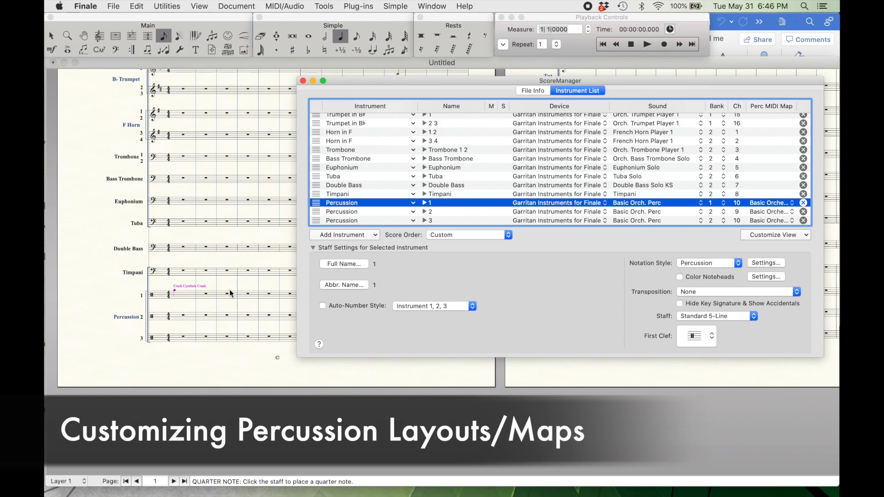
pyautogui.click(169, 295)
pyautogui.press('Down')
pyautogui.press('Down')
pyautogui.press('Down')
pyautogui.press('Down')
pyautogui.press('Down')
pyautogui.press('Down')
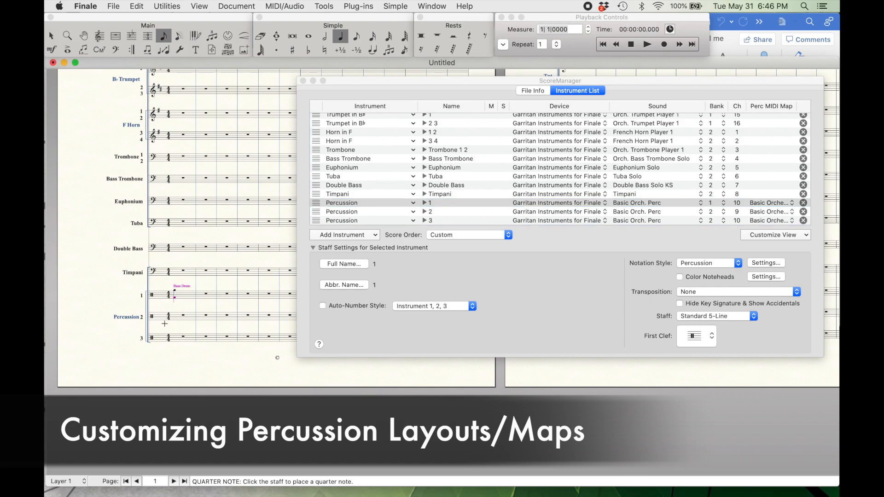
pyautogui.press('Up')
pyautogui.press('Up')
pyautogui.press('Up')
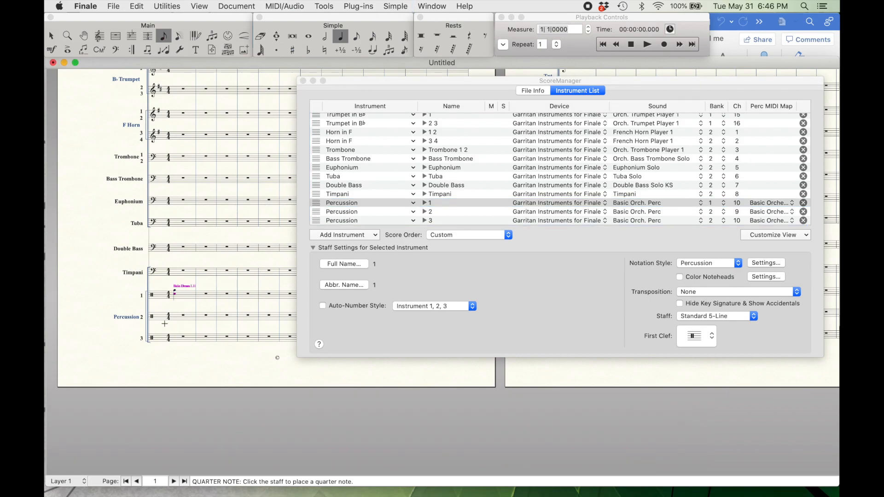
pyautogui.press('Down')
pyautogui.press('Down')
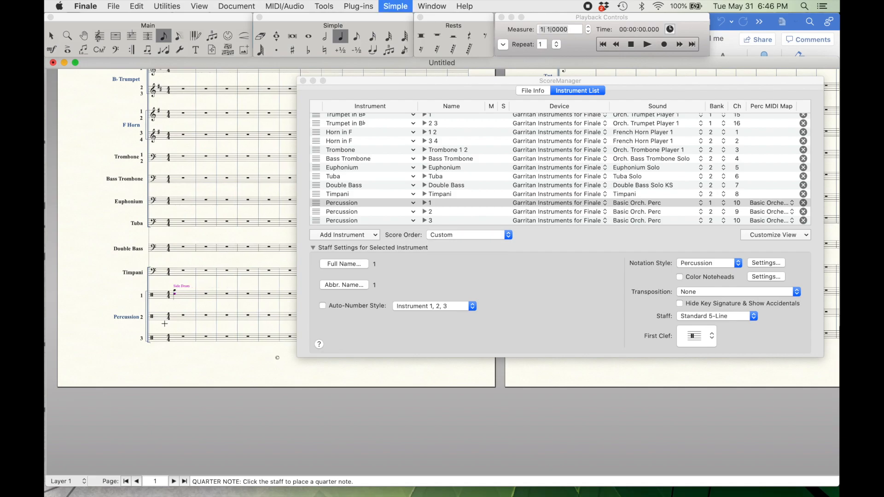
pyautogui.press('Up')
pyautogui.press('Up')
pyautogui.press('Up')
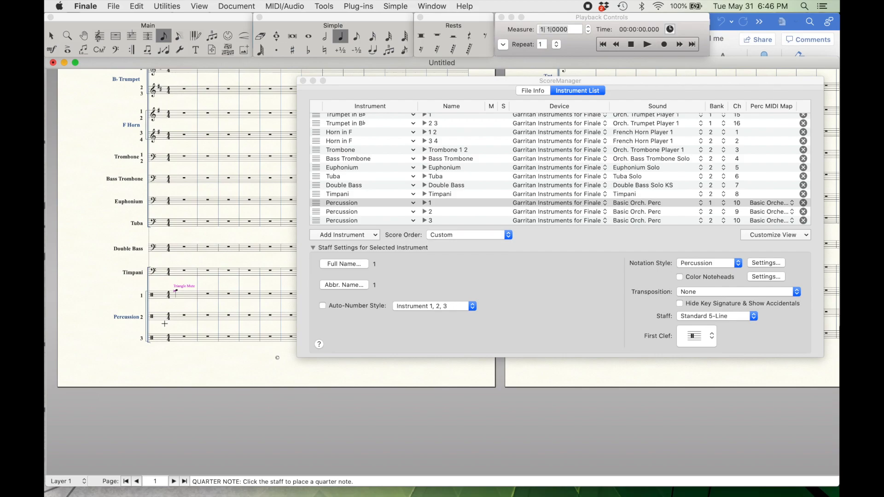
pyautogui.press('Down')
pyautogui.press('Down')
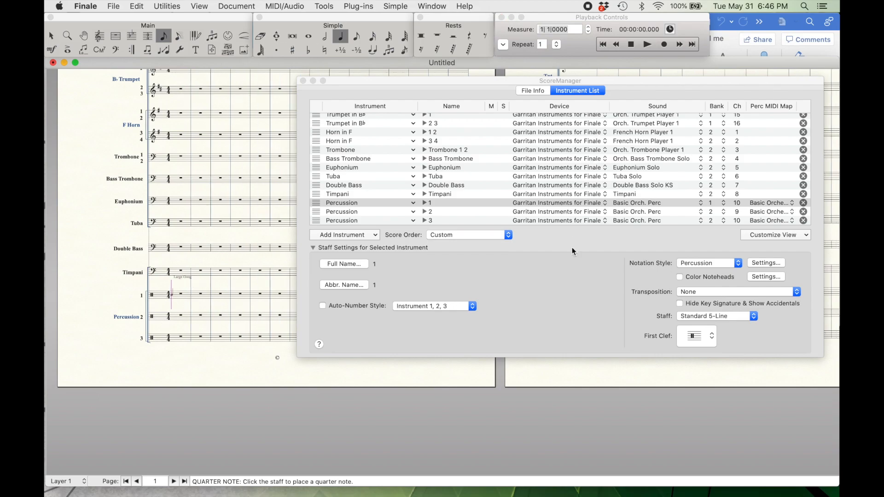
# Step: Open the Basic Orchestral Percussion layout from Percussion 1's notation style settings for editing
pyautogui.click(581, 284)
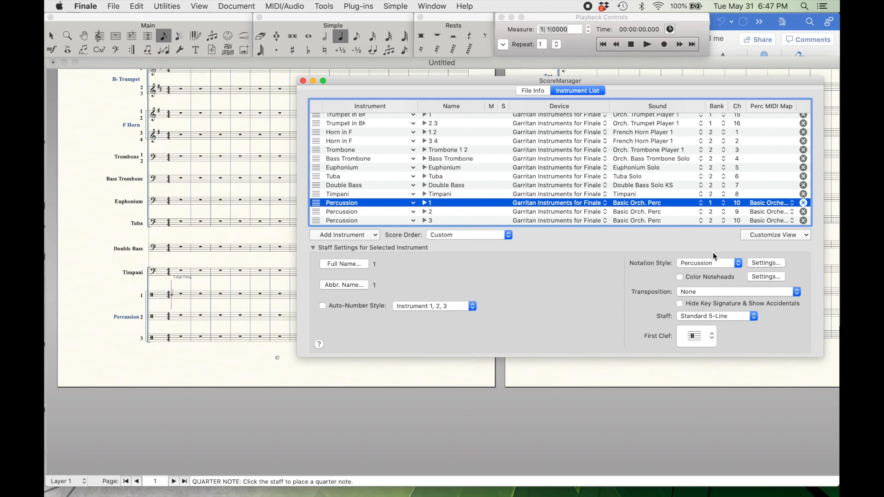
pyautogui.click(753, 262)
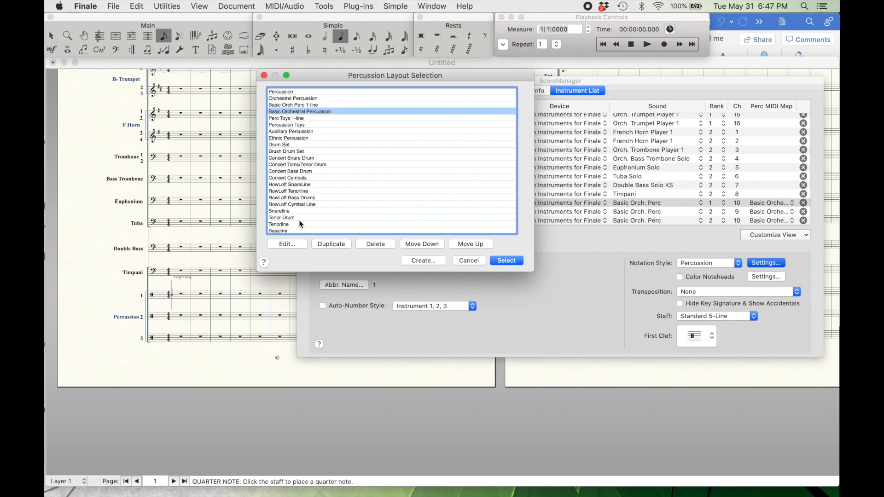
pyautogui.click(287, 244)
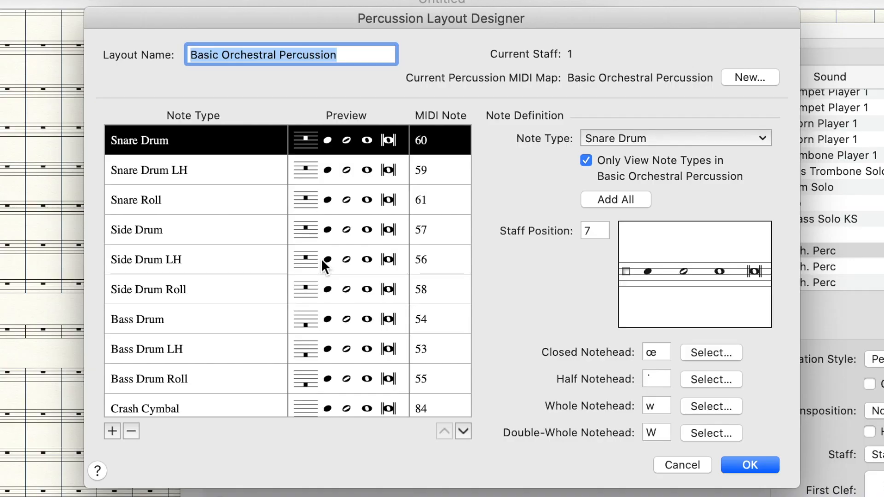
# Step: Examine the note types in the percussion layout and compare the definitions of Triangle Mute and Triangle Open
pyautogui.scroll(-10, 228, 165)
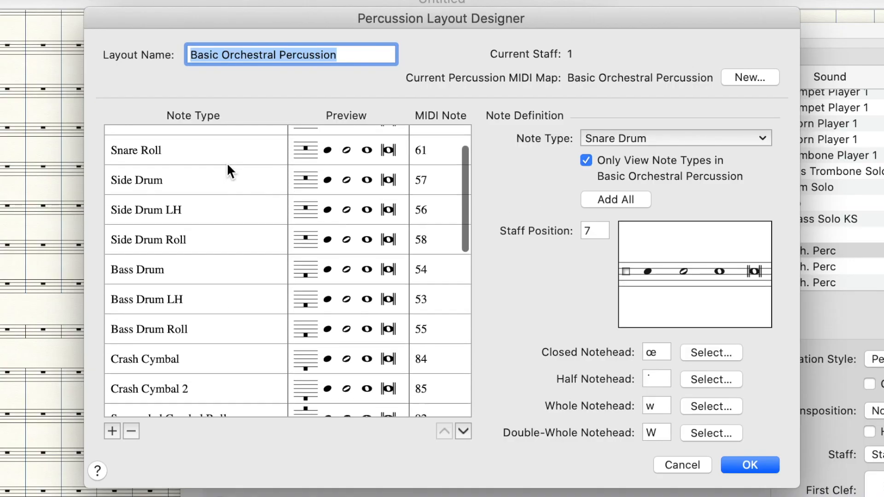
pyautogui.scroll(-1, 221, 222)
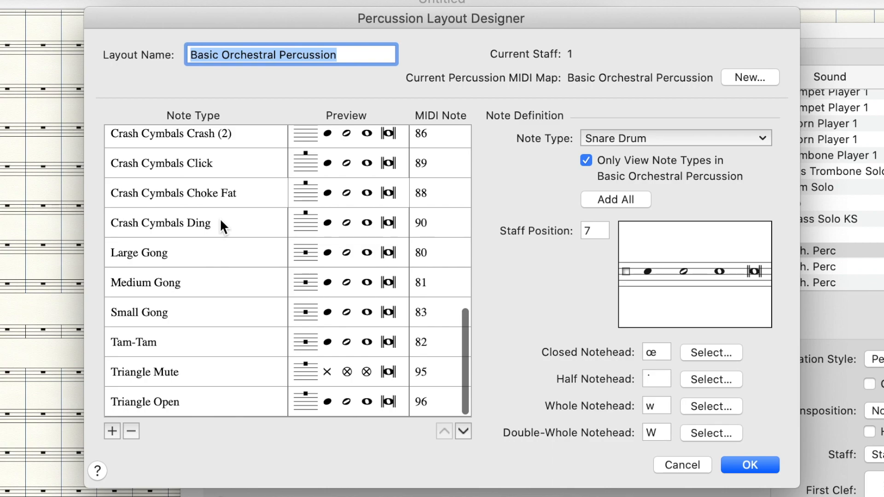
pyautogui.scroll(5, 225, 390)
pyautogui.scroll(-5, 225, 390)
pyautogui.click(252, 401)
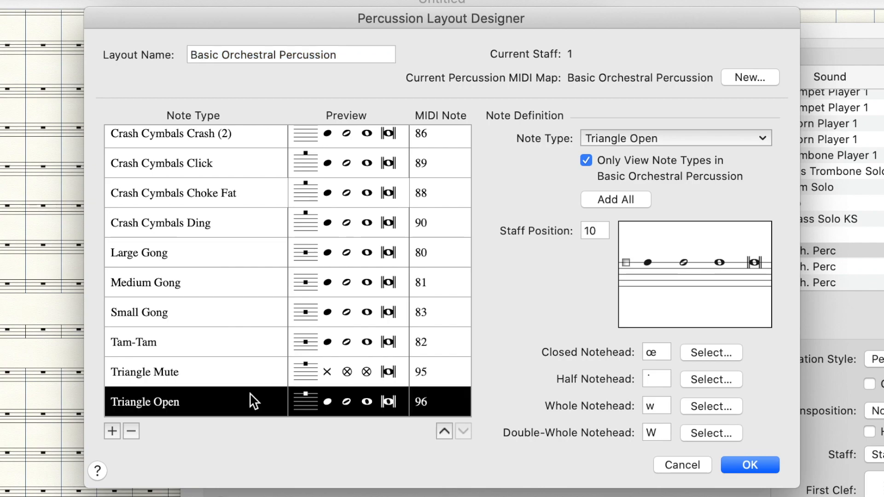
pyautogui.press('Up')
pyautogui.press('Down')
pyautogui.press('Up')
pyautogui.press('Down')
pyautogui.press('Up')
pyautogui.press('Down')
# Step: Set the staff position of the Triangle Open note type to 9
pyautogui.click(237, 380)
pyautogui.click(238, 391)
pyautogui.click(598, 229)
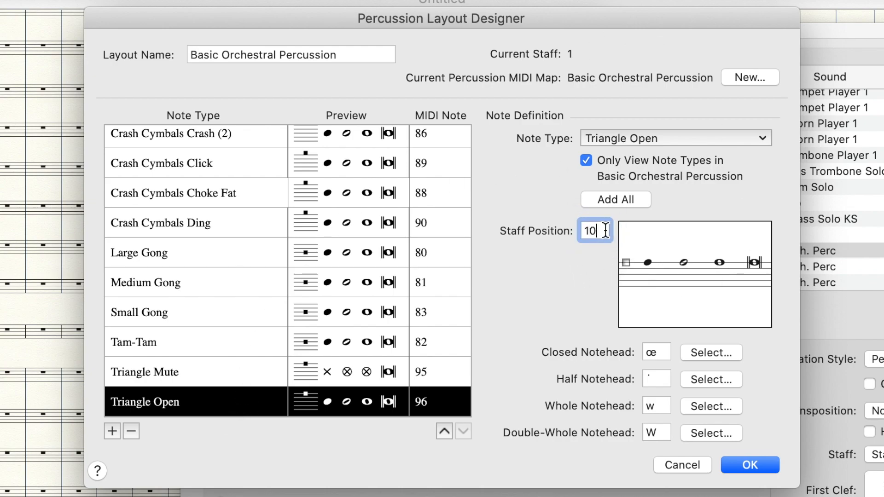
pyautogui.moveTo(624, 262)
pyautogui.mouseDown()
pyautogui.moveTo(625, 288)
pyautogui.moveTo(625, 266)
pyautogui.mouseUp()
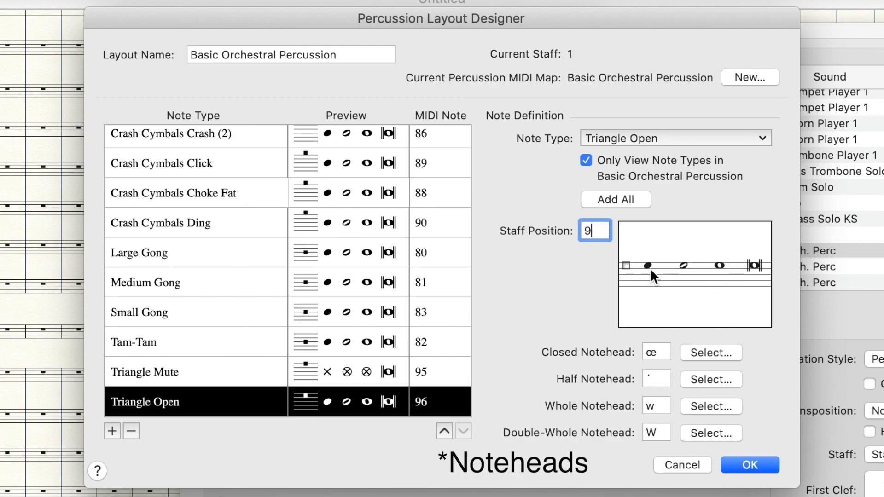
# Step: Change Triangle Open's closed notehead to the filled triangle symbol, character 49 in Maestro Percussion
pyautogui.click(692, 352)
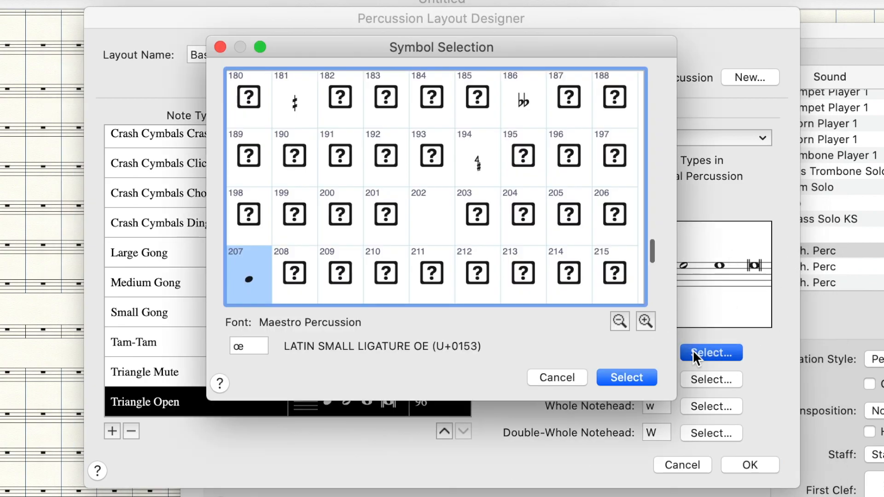
pyautogui.scroll(9, 435, 249)
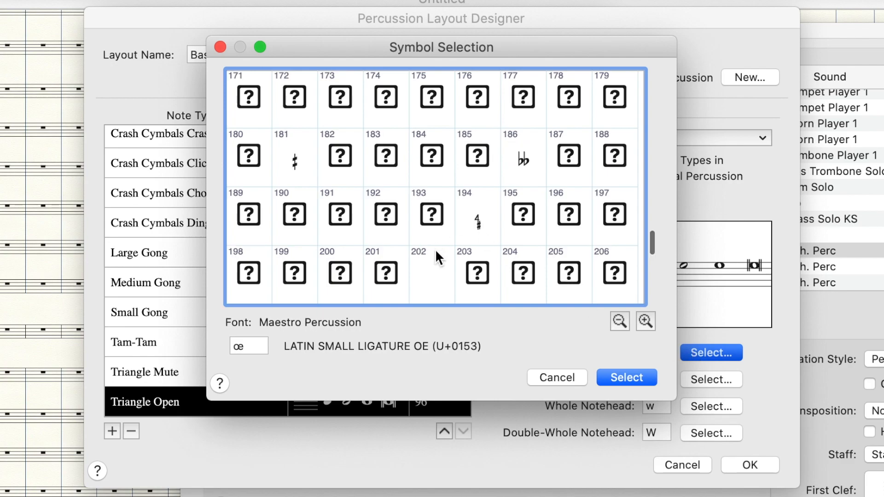
pyautogui.scroll(3, 435, 248)
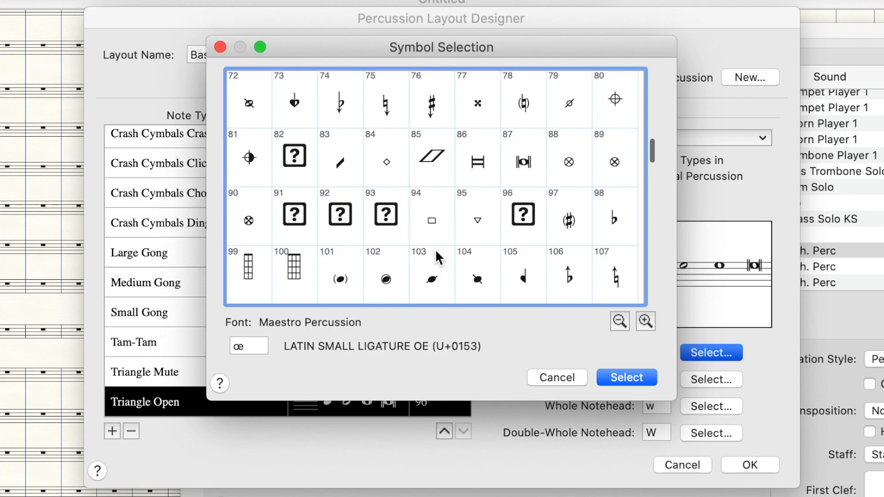
pyautogui.scroll(2, 435, 249)
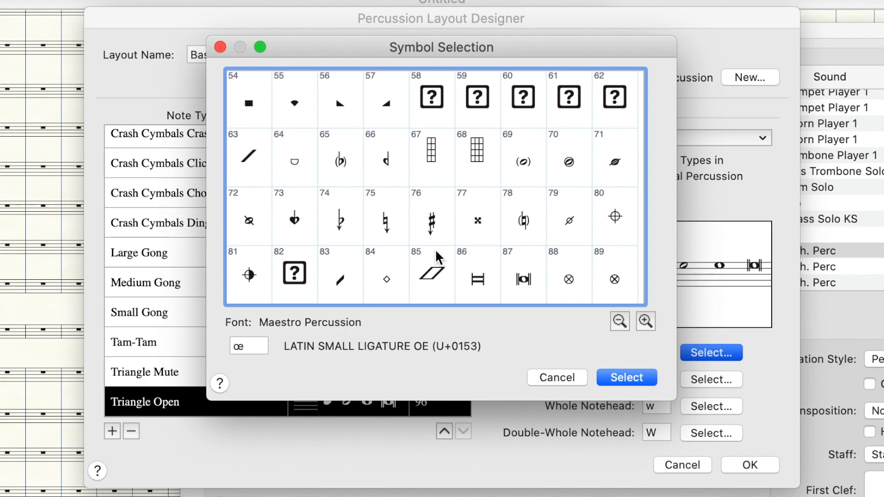
pyautogui.scroll(1, 436, 249)
pyautogui.click(431, 108)
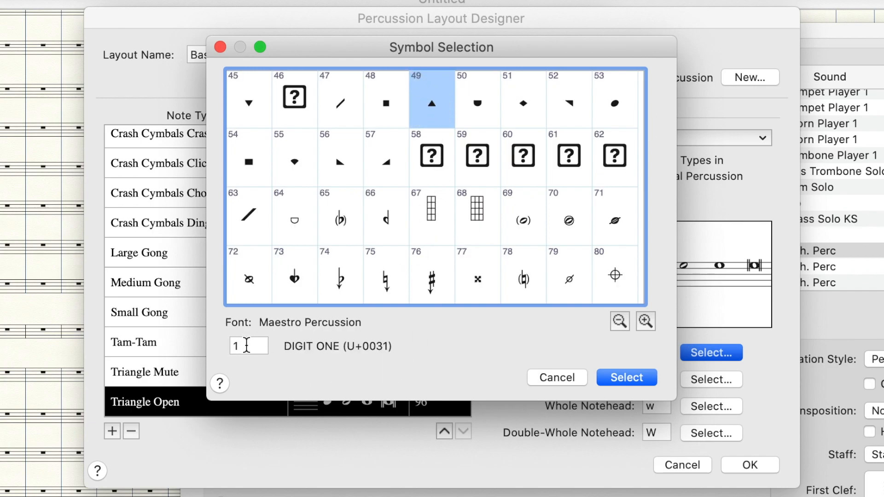
pyautogui.click(608, 376)
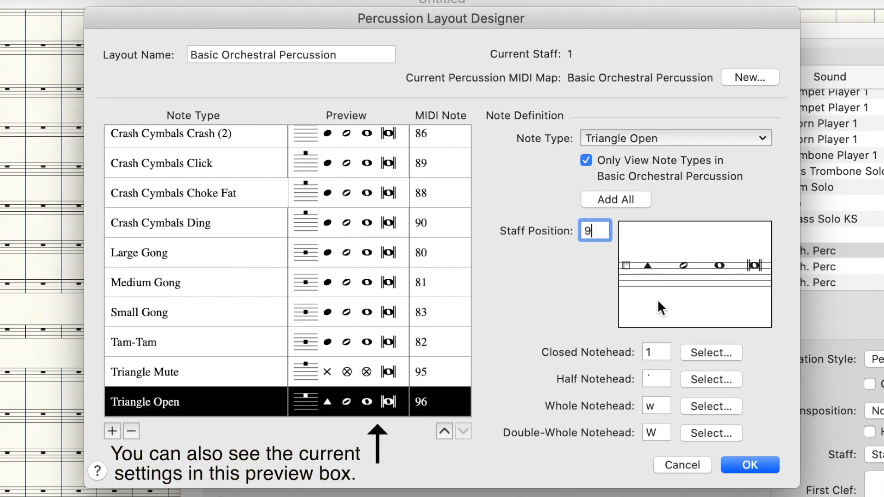
# Step: Set the half and whole noteheads of Triangle Open to the open triangle character "!"
pyautogui.click(661, 377)
pyautogui.press('BackSpace')
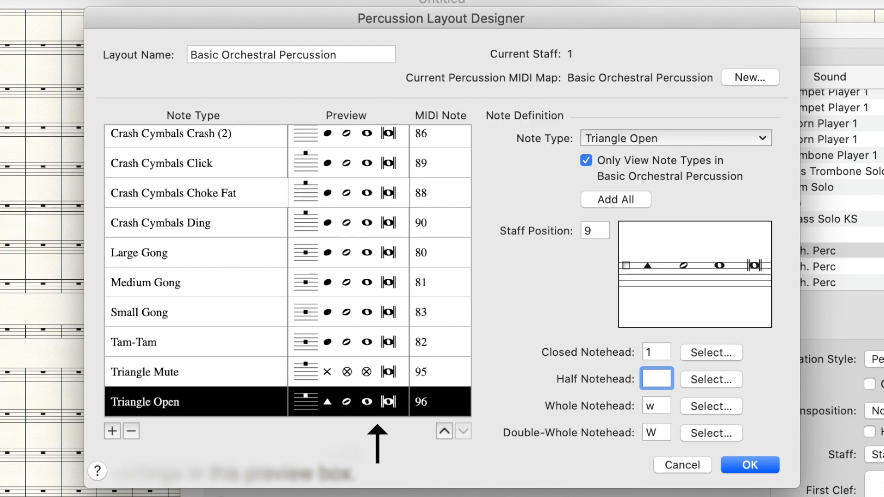
pyautogui.write('!')
pyautogui.doubleClick(665, 405)
pyautogui.write('!~')
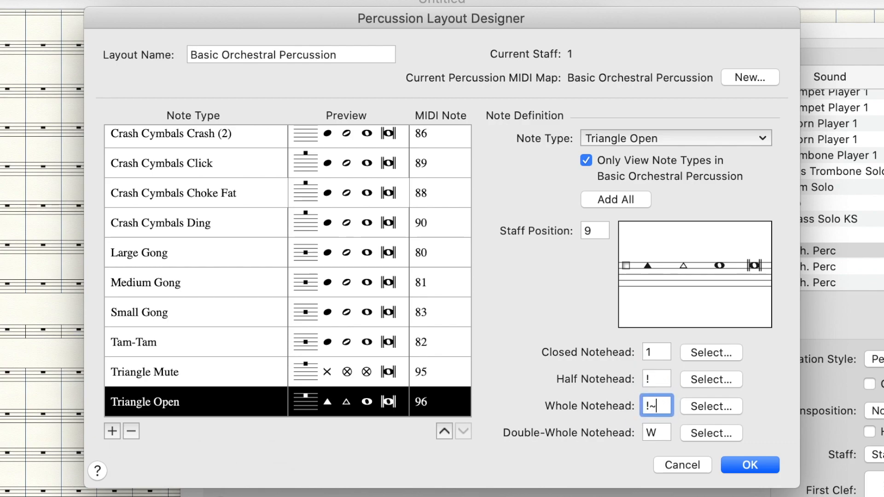
pyautogui.click(656, 376)
pyautogui.click(655, 353)
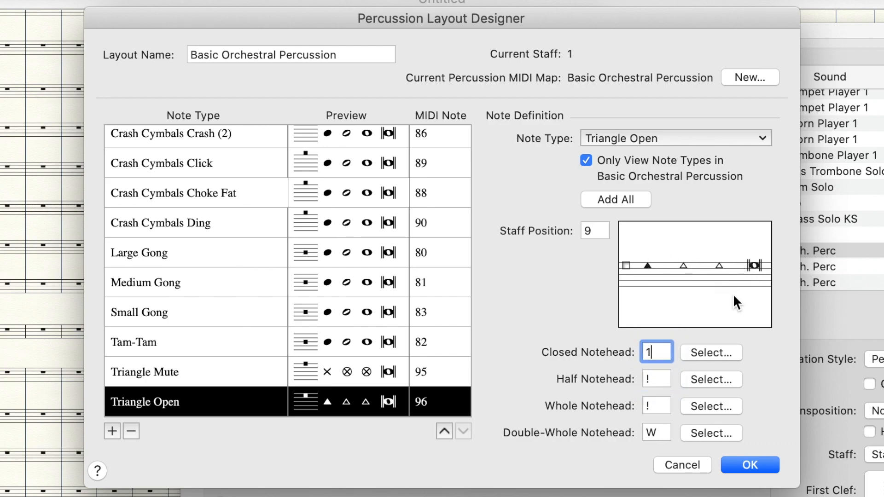
# Step: Set the staff position of the Triangle Mute note type to 9
pyautogui.click(225, 372)
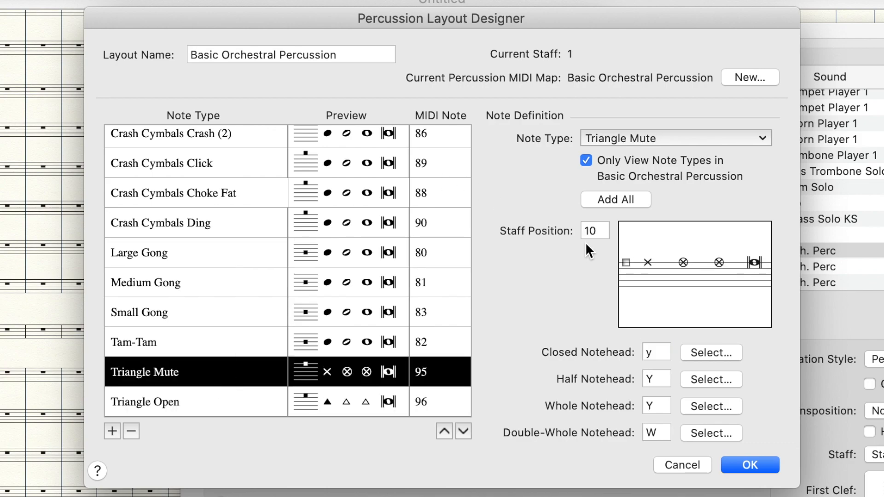
pyautogui.doubleClick(592, 230)
pyautogui.press('BackSpace')
pyautogui.write('9')
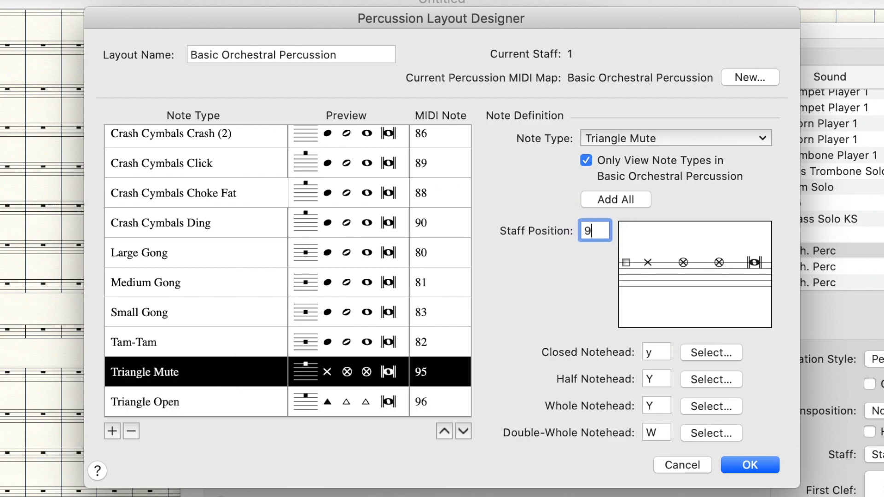
# Step: Set Triangle Mute's closed notehead to "1" and its half and whole noteheads to "!", and apply the edited layout to Percussion 1
pyautogui.doubleClick(665, 347)
pyautogui.write('1')
pyautogui.press('Tab')
pyautogui.write('!')
pyautogui.press('Tab')
pyautogui.write('!')
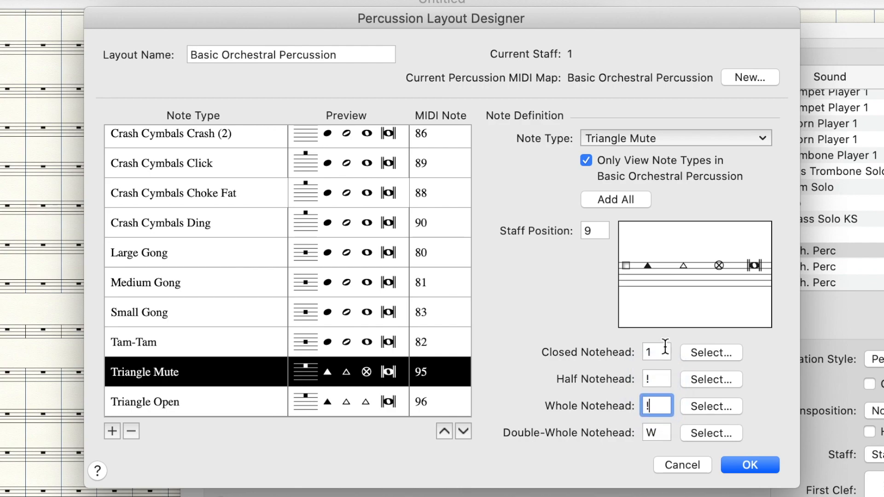
pyautogui.click(662, 433)
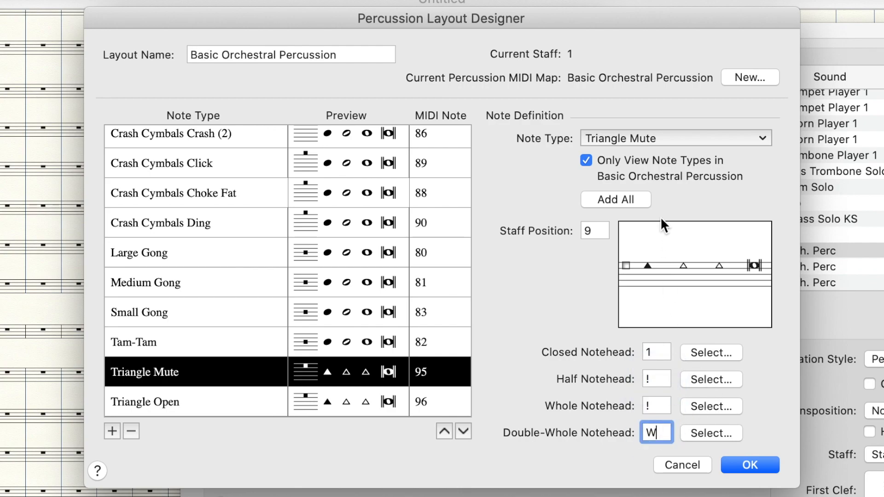
pyautogui.click(751, 465)
pyautogui.click(571, 361)
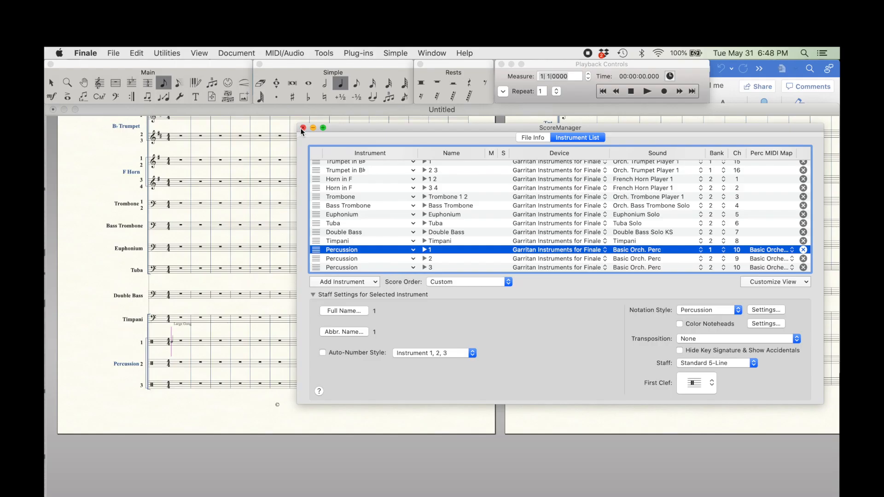
# Step: Enter two quarter notes and a half note of Triangle Open in the first measure of the Percussion 1 staff
pyautogui.click(171, 354)
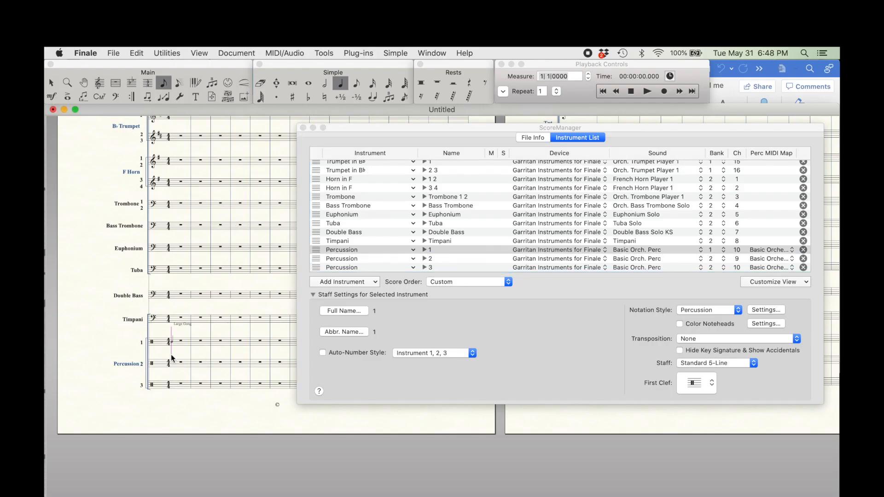
pyautogui.press('Up')
pyautogui.press('Up')
pyautogui.press('Up')
pyautogui.press('Up')
pyautogui.press('Up')
pyautogui.press('Up')
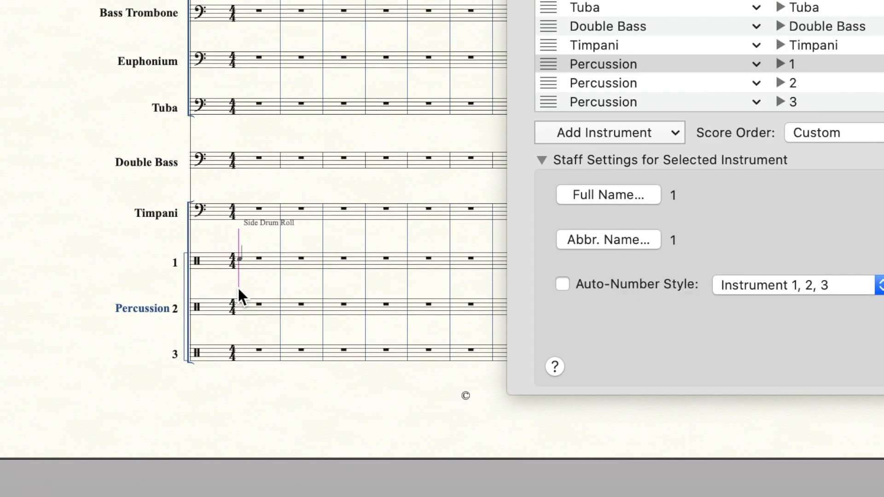
pyautogui.press('Up')
pyautogui.press('Up')
pyautogui.press('Return')
pyautogui.press('Return')
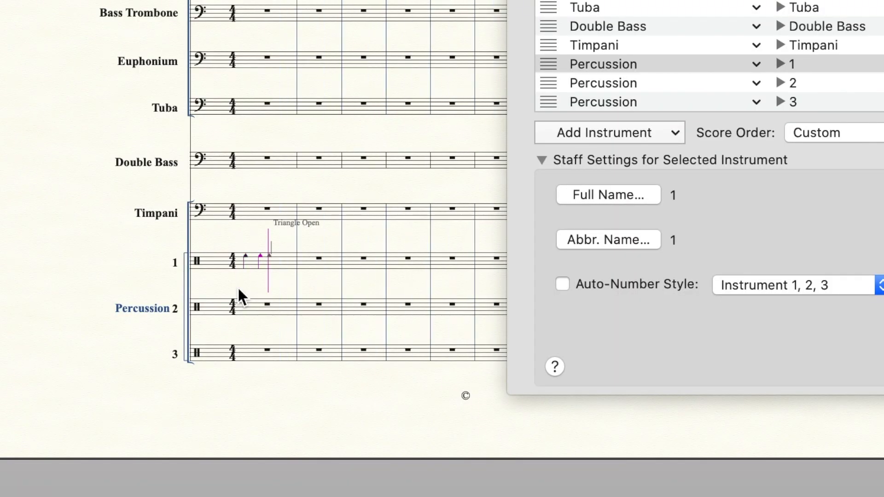
pyautogui.press('Return')
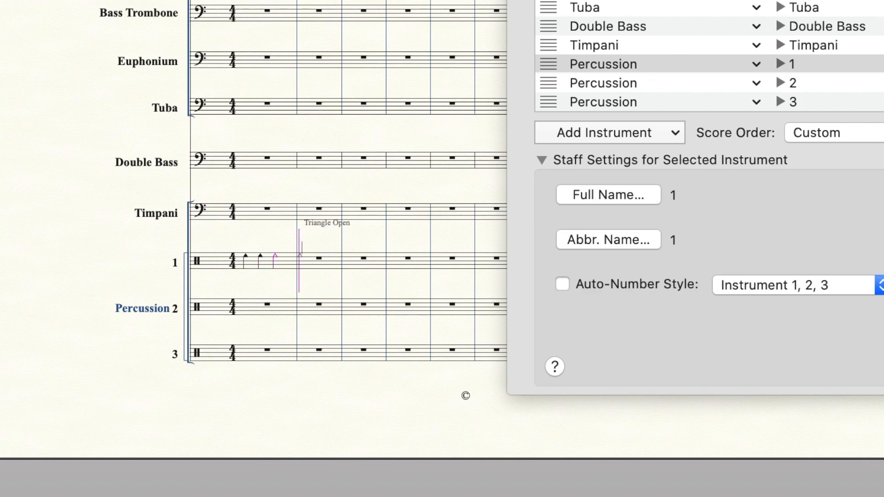
pyautogui.press('Escape')
# Step: Reopen the Basic Orchestral Percussion layout from Percussion 1's notation style settings and bring the gong and triangle note types into view
pyautogui.scroll(5, 182, 184)
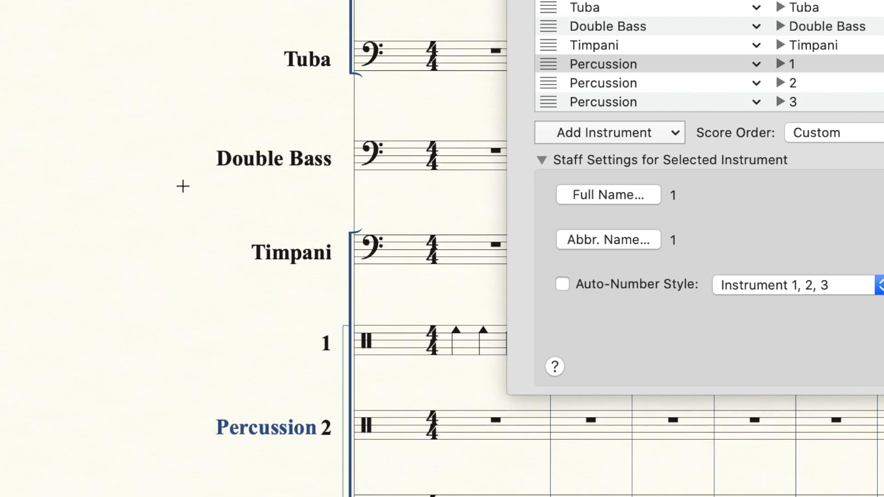
pyautogui.hscroll(2, 382, 315)
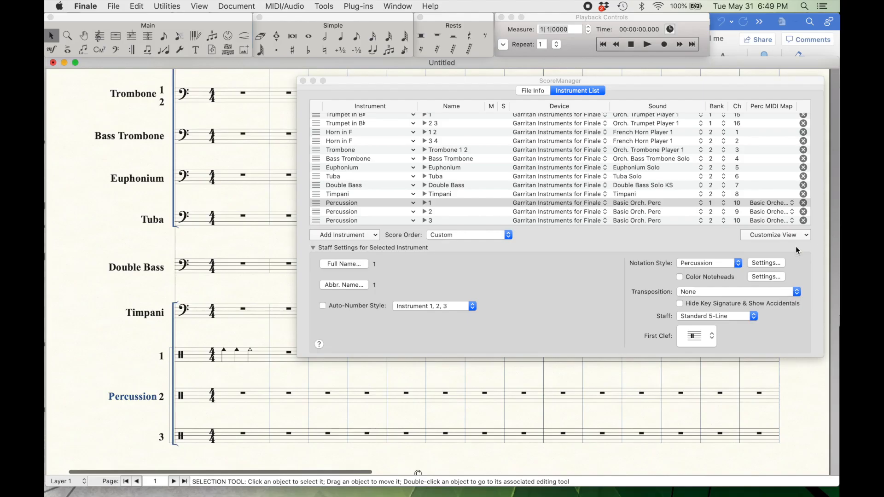
pyautogui.click(762, 264)
pyautogui.click(286, 245)
pyautogui.scroll(-5, 286, 242)
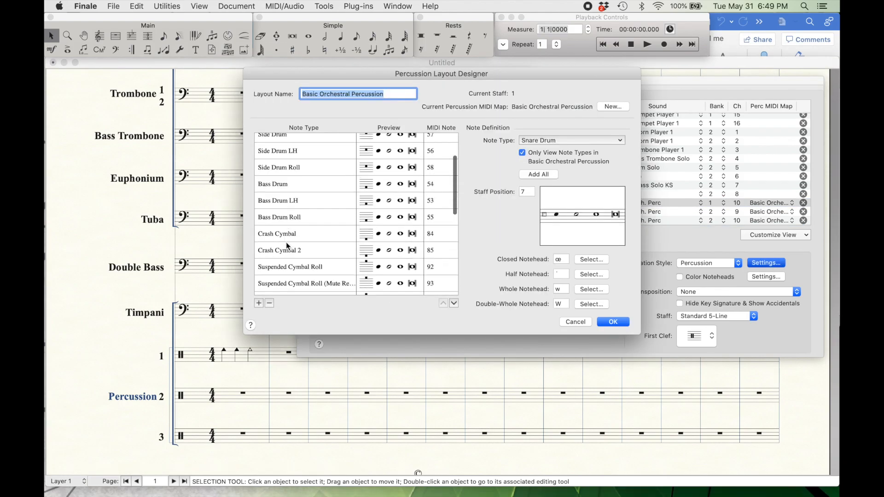
pyautogui.scroll(-5, 173, 327)
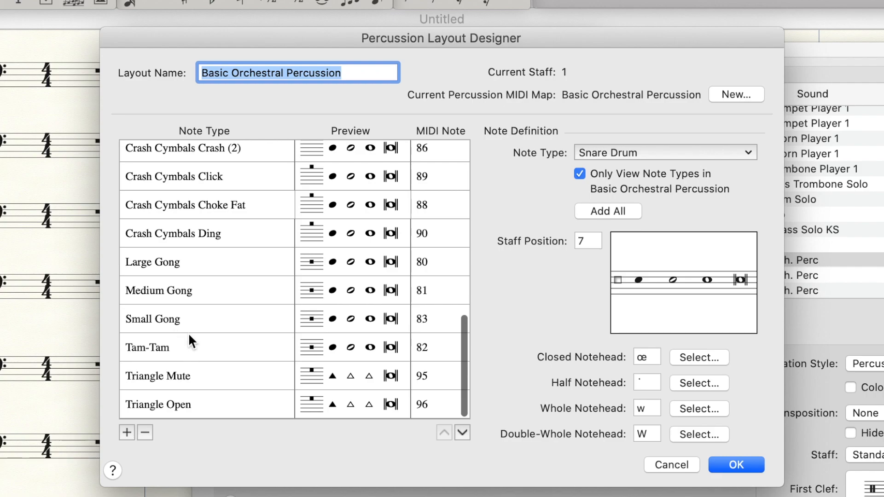
# Step: Remove the Large Gong note type from the layout and move through the neighbouring entries to refresh the list
pyautogui.click(178, 262)
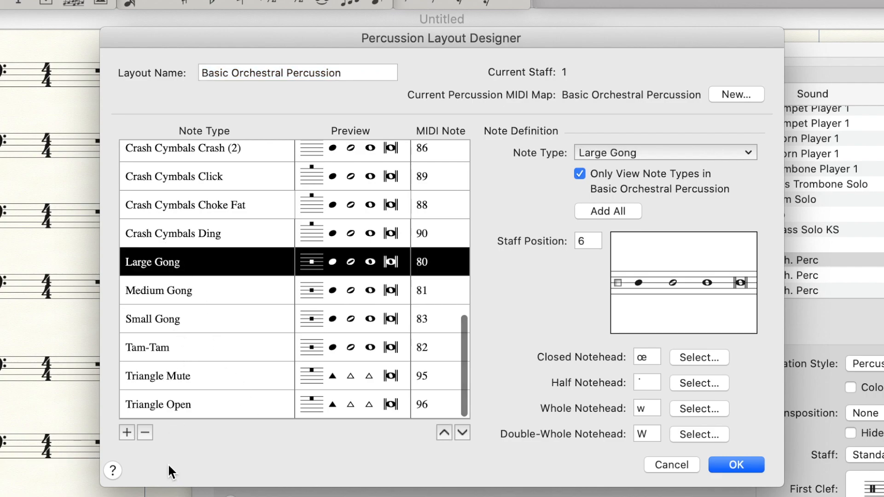
pyautogui.click(144, 433)
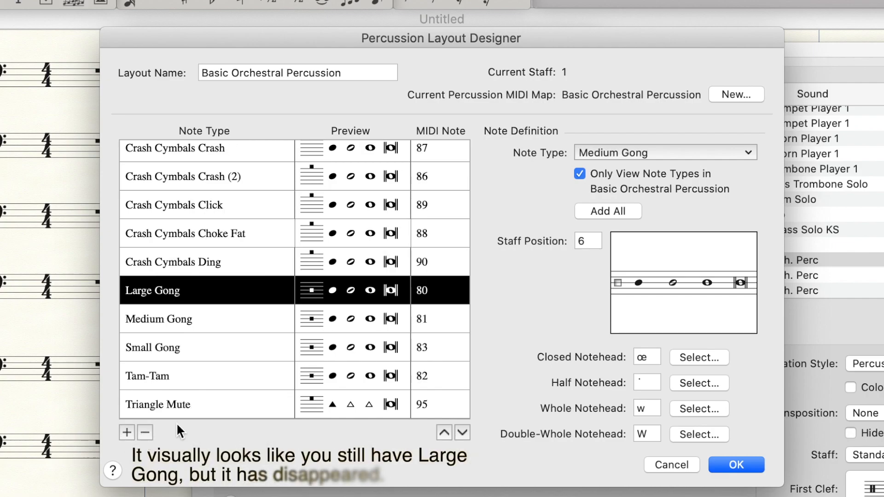
pyautogui.press('Up')
pyautogui.press('Down')
pyautogui.press('Down')
pyautogui.press('Down')
pyautogui.press('Up')
pyautogui.press('Up')
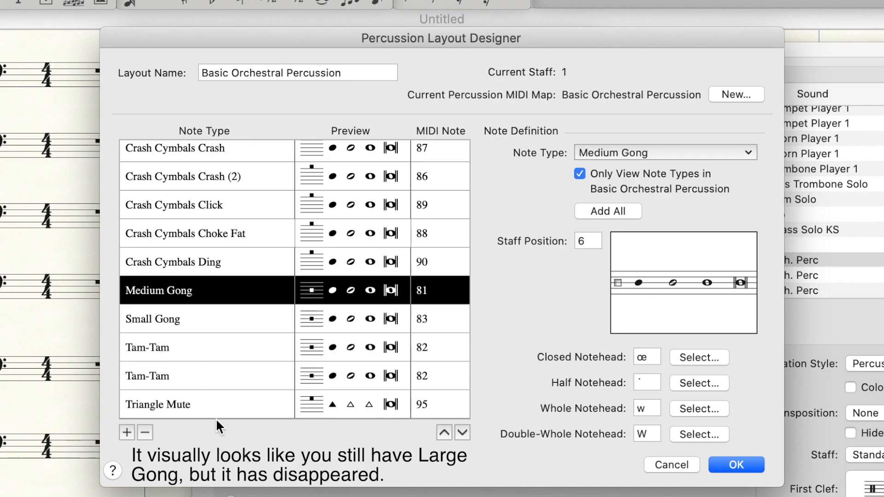
# Step: Remove the Medium Gong and Small Gong note types from the layout
pyautogui.click(146, 432)
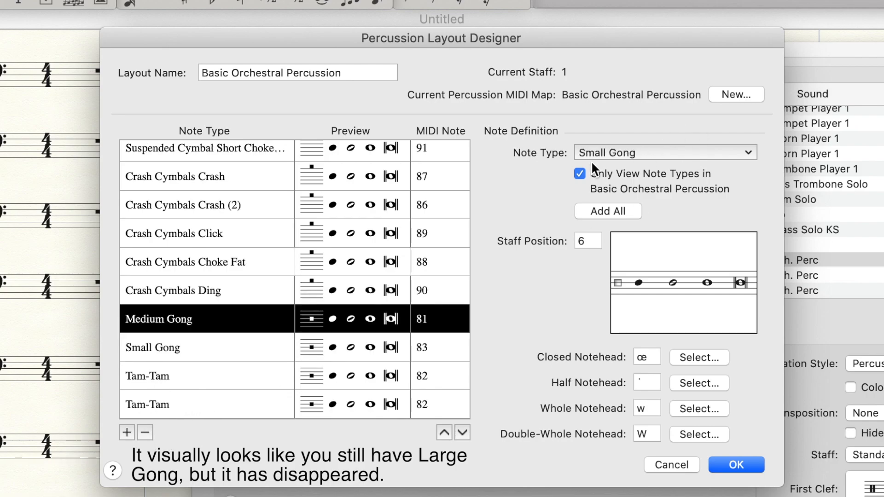
pyautogui.click(146, 433)
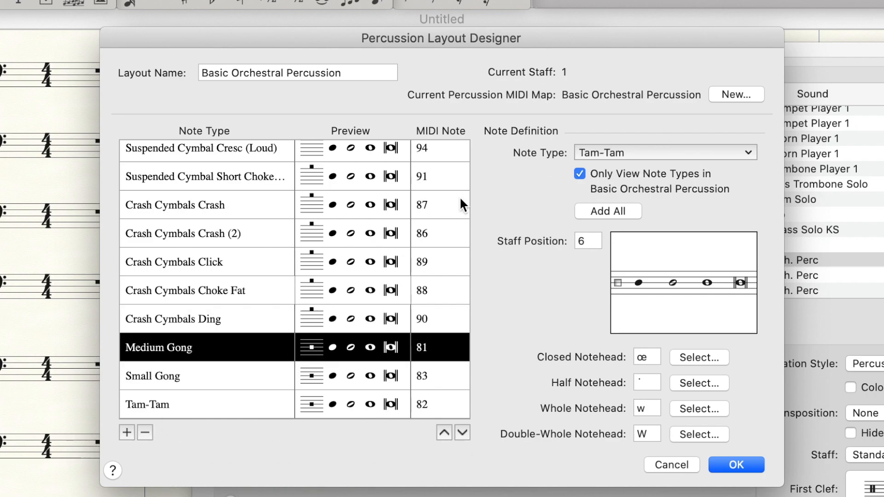
pyautogui.press('Down')
pyautogui.press('Down')
# Step: Step through the remaining note types up to Snare Drum to examine the updated list
pyautogui.press('Up')
pyautogui.press('Up')
pyautogui.press('Up')
pyautogui.press('Up')
pyautogui.press('Up')
pyautogui.press('Up')
pyautogui.press('Up')
pyautogui.press('Up')
pyautogui.press('Up')
pyautogui.press('Up')
pyautogui.press('Up')
pyautogui.press('Up')
pyautogui.press('Up')
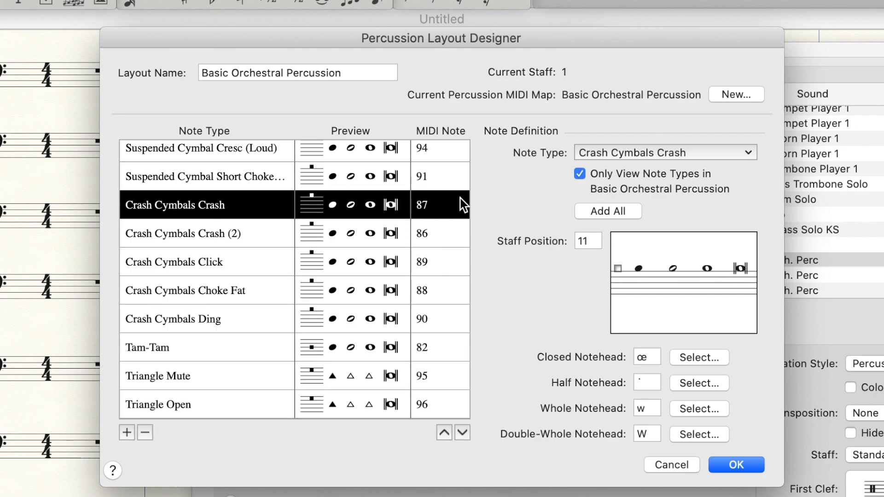
pyautogui.press('Up')
pyautogui.press('Up')
pyautogui.press('Up')
pyautogui.press('Up')
pyautogui.press('Up')
pyautogui.press('Up')
pyautogui.press('Up')
pyautogui.press('Up')
pyautogui.press('Up')
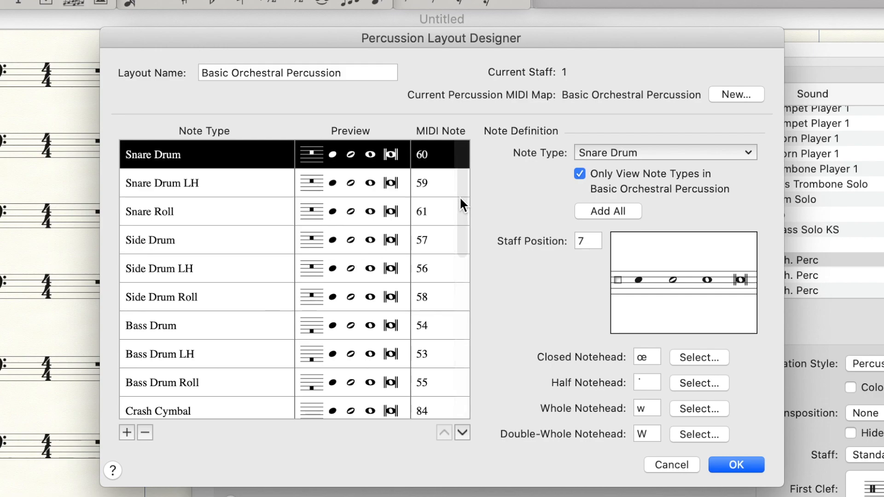
# Step: Remove all note types from Side Drum through Crash Cymbals Click from the layout and refresh the list
pyautogui.click(173, 240)
pyautogui.click(143, 431)
pyautogui.click(143, 431)
pyautogui.click(144, 431)
pyautogui.click(144, 431)
pyautogui.click(144, 431)
pyautogui.click(144, 431)
pyautogui.click(144, 431)
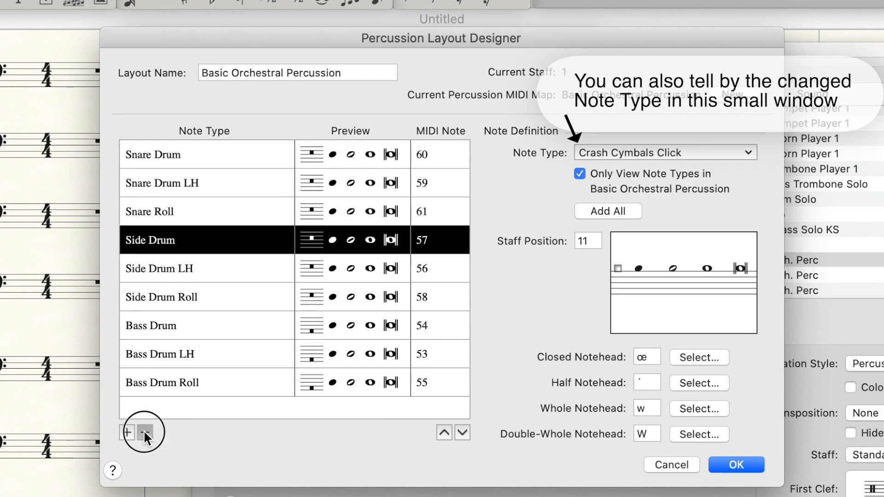
pyautogui.click(144, 431)
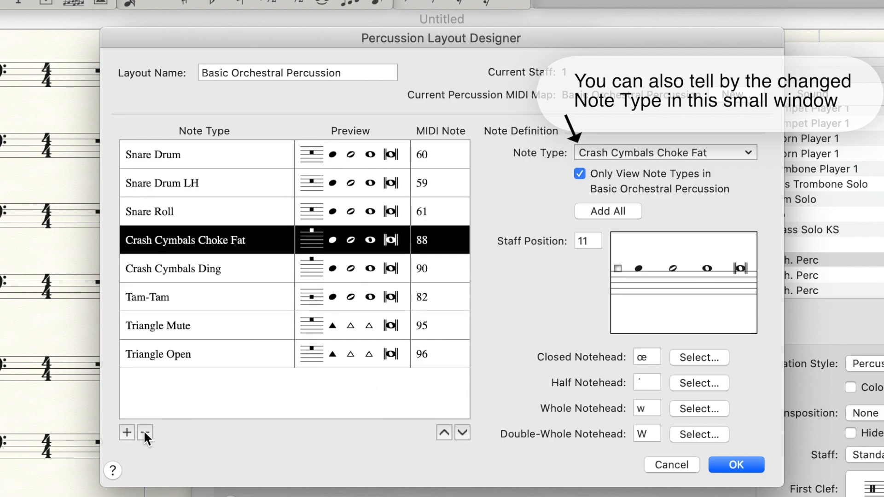
pyautogui.press('Up')
pyautogui.press('Down')
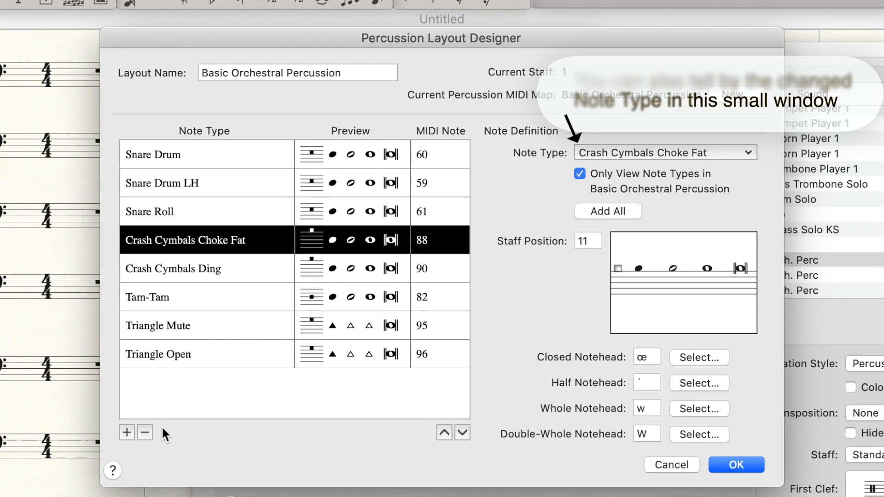
# Step: Remove Crash Cymbals Choke Fat, Crash Cymbals Ding and Tam-Tam from the layout, check the remaining note types and accept the edits
pyautogui.click(147, 433)
pyautogui.click(149, 433)
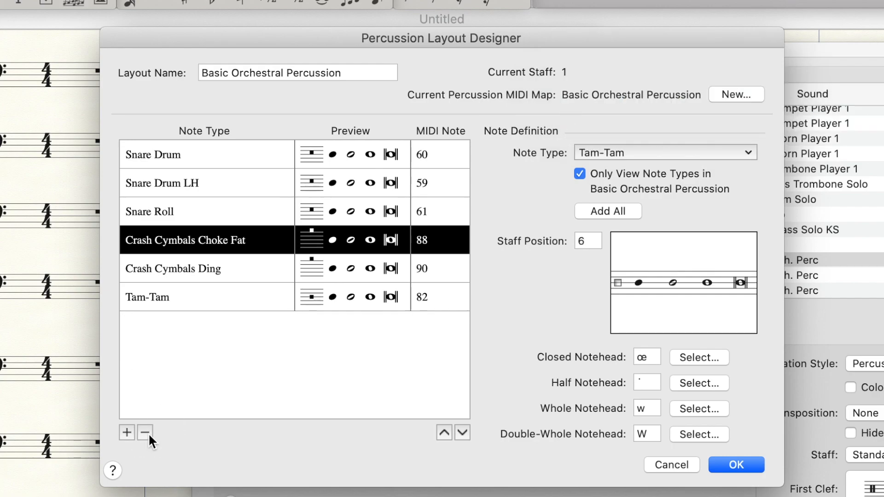
pyautogui.click(148, 433)
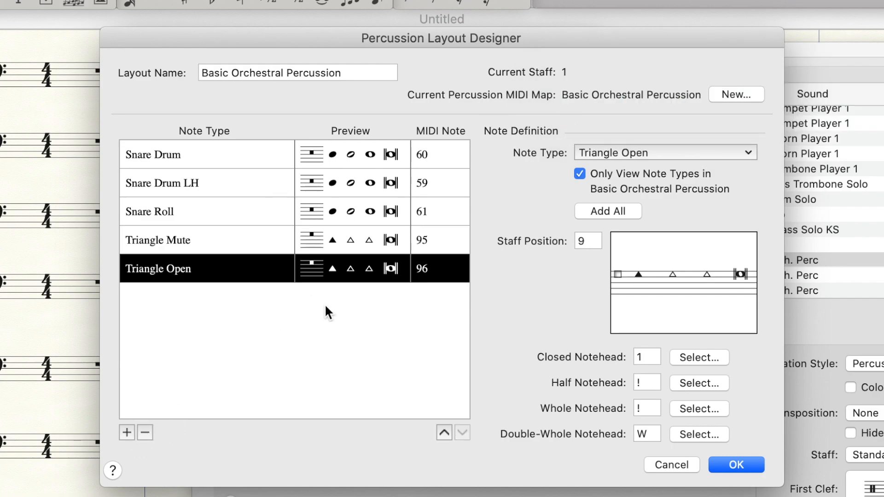
pyautogui.press('Up')
pyautogui.press('Up')
pyautogui.press('Up')
pyautogui.press('Up')
pyautogui.press('Down')
pyautogui.press('Down')
pyautogui.press('Down')
pyautogui.press('Down')
pyautogui.click(736, 465)
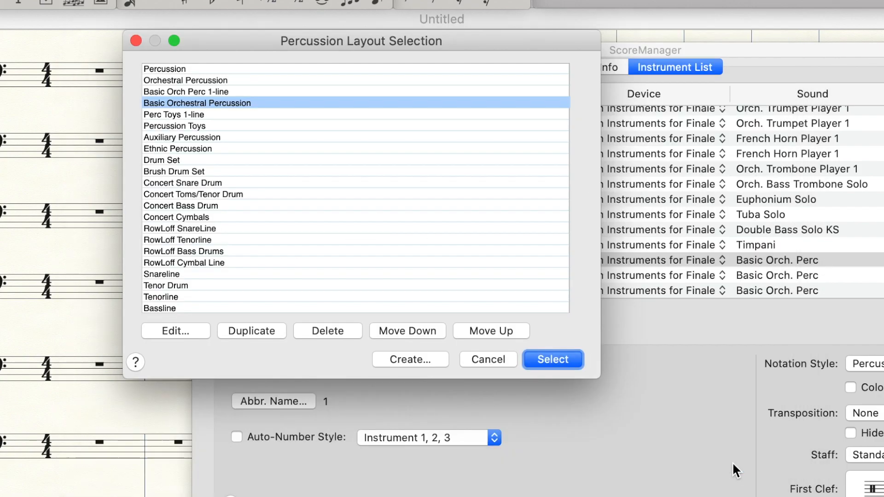
# Step: Apply the edited Basic Orchestral Percussion layout to Percussion 1 and choose the quarter-note duration for note entry
pyautogui.click(557, 358)
pyautogui.click(341, 35)
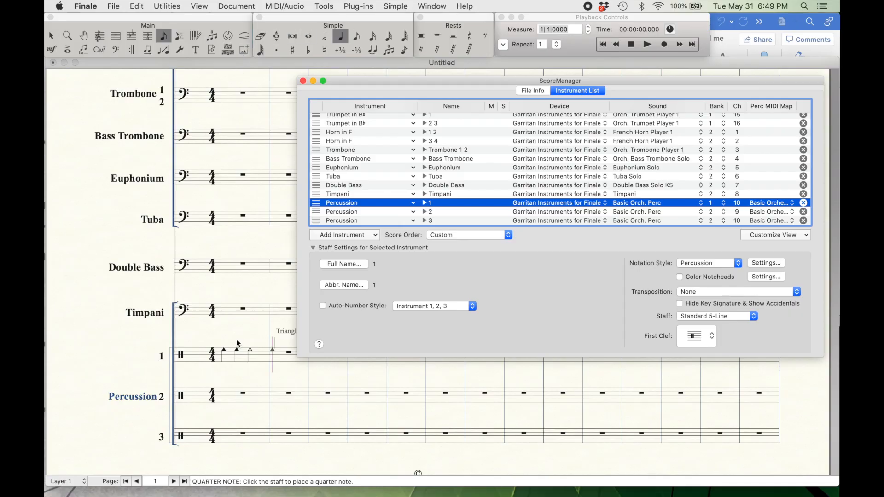
# Step: Move the entry cursor up and down the Percussion 1 staff to examine which percussion sounds are available for entry
pyautogui.press('Down')
pyautogui.press('Down')
pyautogui.press('Down')
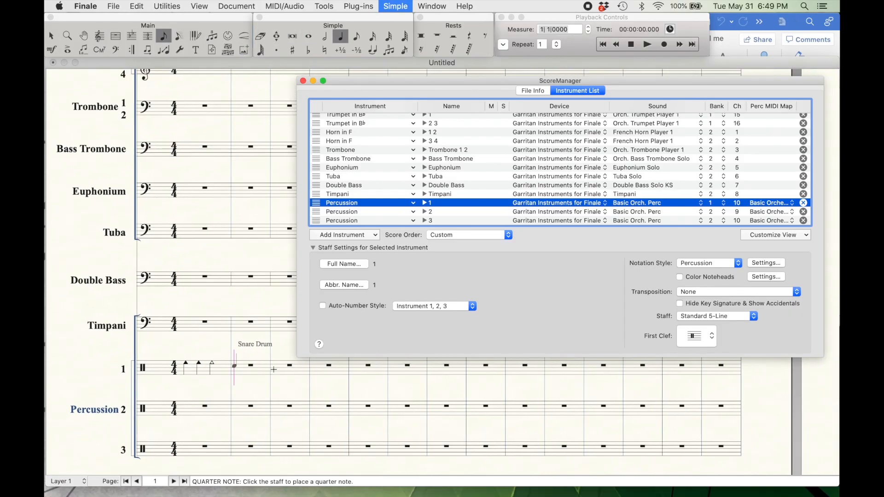
pyautogui.press('Up')
pyautogui.press('Up')
pyautogui.press('Up')
pyautogui.press('Down')
pyautogui.press('Down')
pyautogui.press('Up')
pyautogui.press('Up')
pyautogui.press('Down')
pyautogui.press('Down')
pyautogui.press('Up')
pyautogui.press('Up')
pyautogui.press('Down')
pyautogui.press('Down')
pyautogui.press('Up')
pyautogui.press('Down')
pyautogui.press('Down')
pyautogui.press('Up')
pyautogui.press('Up')
pyautogui.press('Up')
pyautogui.press('Down')
pyautogui.press('Down')
pyautogui.press('Up')
pyautogui.press('Up')
pyautogui.press('Up')
pyautogui.press('Up')
pyautogui.press('Down')
pyautogui.press('Down')
pyautogui.press('Up')
pyautogui.press('Up')
pyautogui.press('Down')
pyautogui.press('Down')
pyautogui.press('Up')
pyautogui.press('Down')
pyautogui.press('Down')
pyautogui.press('Up')
pyautogui.press('Up')
pyautogui.press('Up')
pyautogui.press('Up')
pyautogui.press('Up')
pyautogui.press('Up')
pyautogui.press('Up')
pyautogui.press('Up')
pyautogui.press('Up')
pyautogui.press('Up')
pyautogui.press('Up')
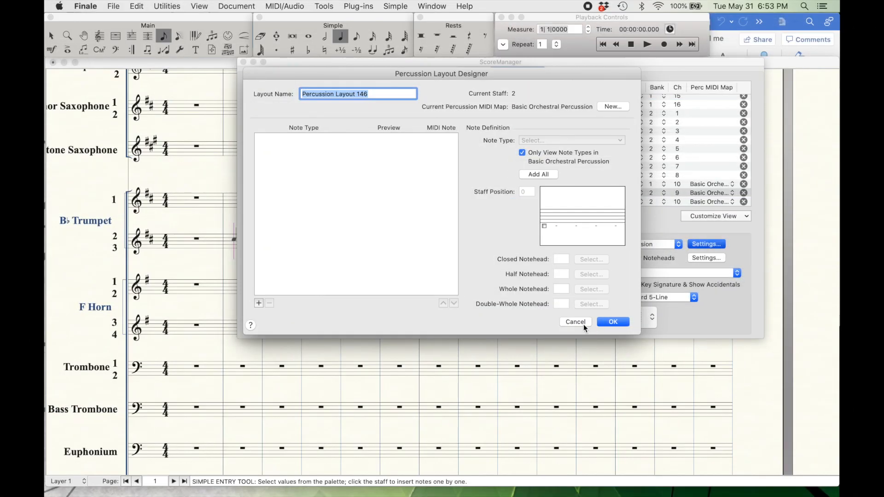
# Step: Add the Crash Cymbals Crash note type to the Basic Orchestral Percussion layout for Percussion 2 at staff position 5
pyautogui.click(576, 321)
pyautogui.click(287, 244)
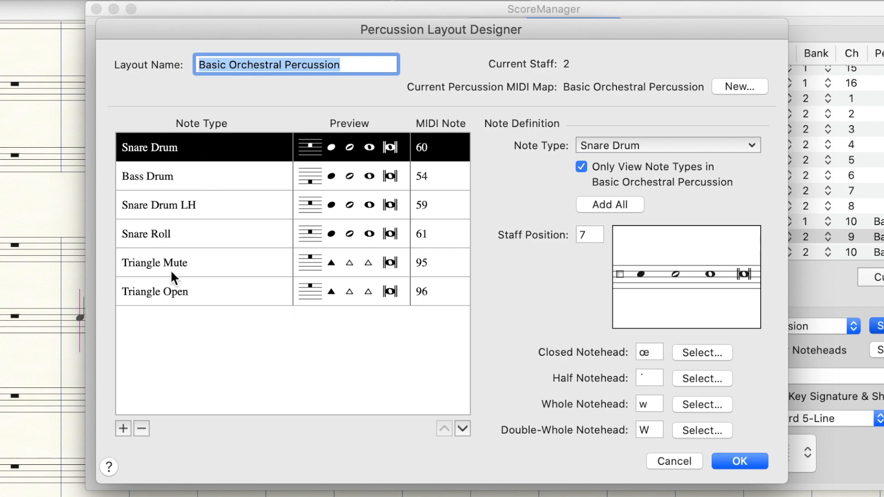
pyautogui.click(122, 428)
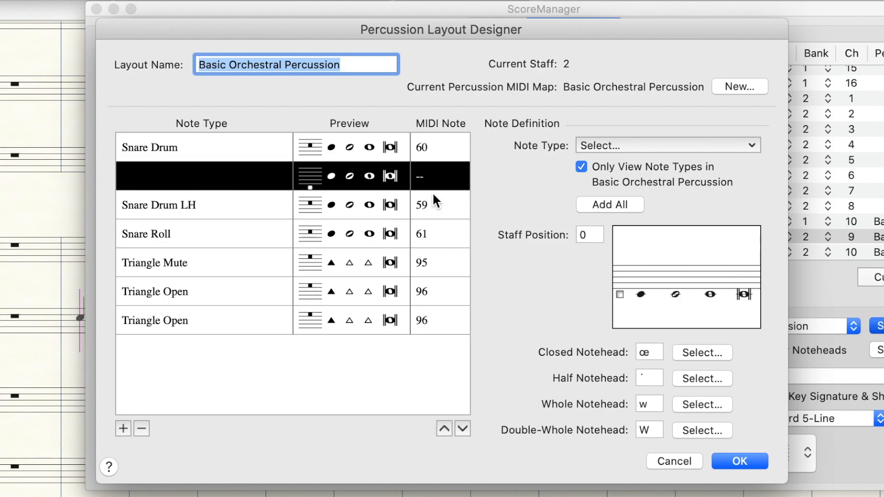
pyautogui.click(604, 145)
pyautogui.moveTo(646, 193)
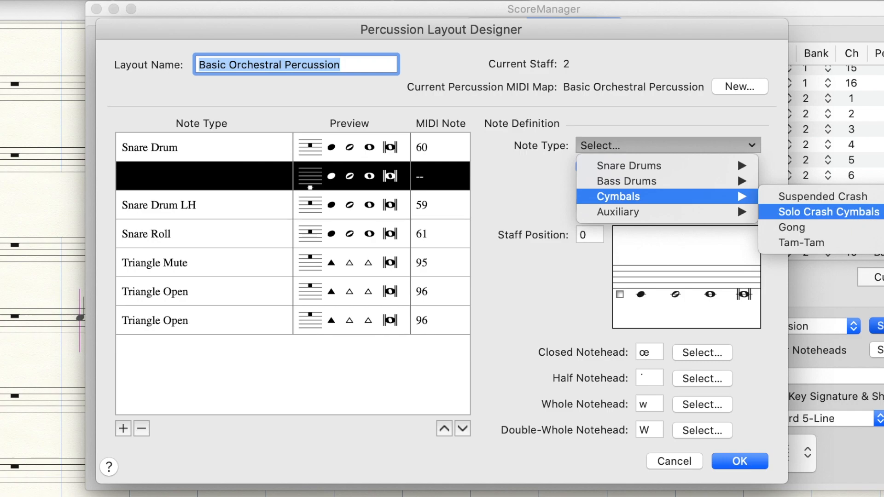
pyautogui.click(824, 212)
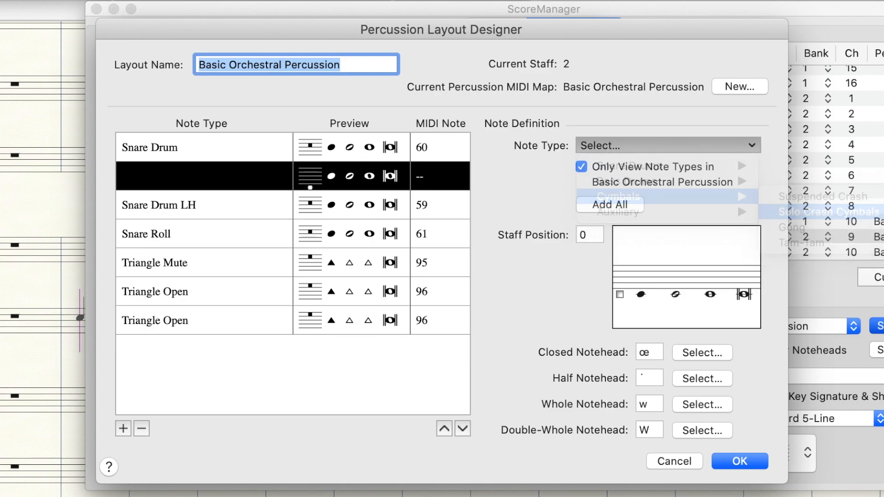
pyautogui.moveTo(621, 295); pyautogui.dragTo(621, 280)
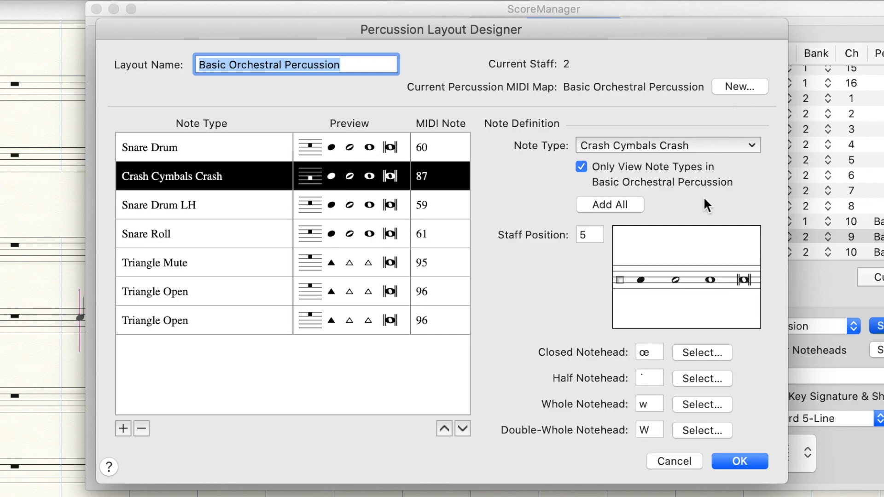
# Step: Set the closed notehead of Crash Cymbals Crash to the character Z and apply the edited layout to Percussion 2
pyautogui.click(650, 350)
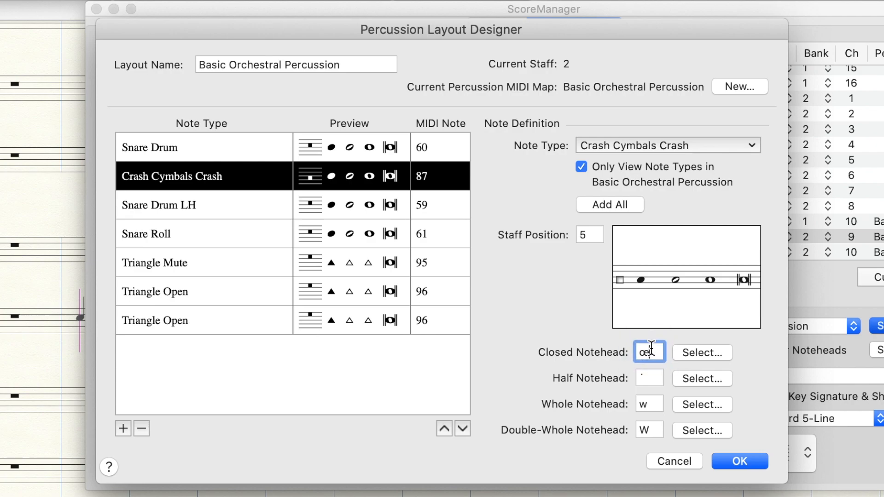
pyautogui.press('BackSpace')
pyautogui.write('x')
pyautogui.press('Tab')
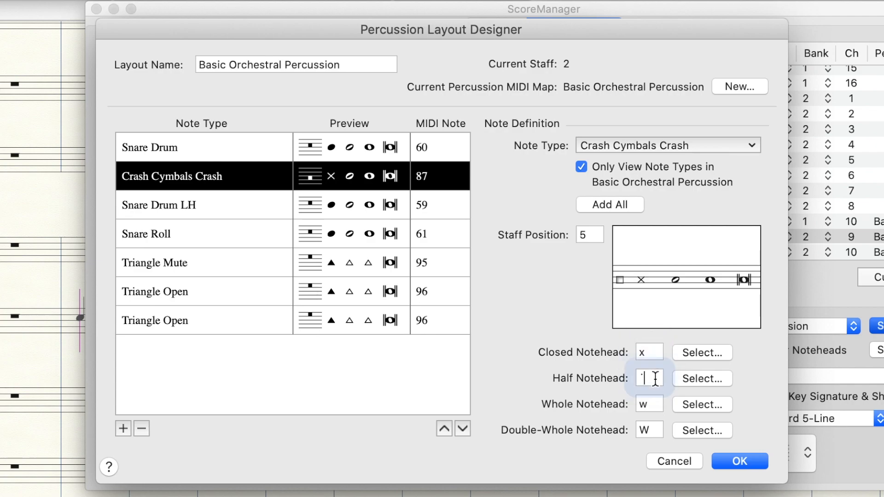
pyautogui.click(655, 353)
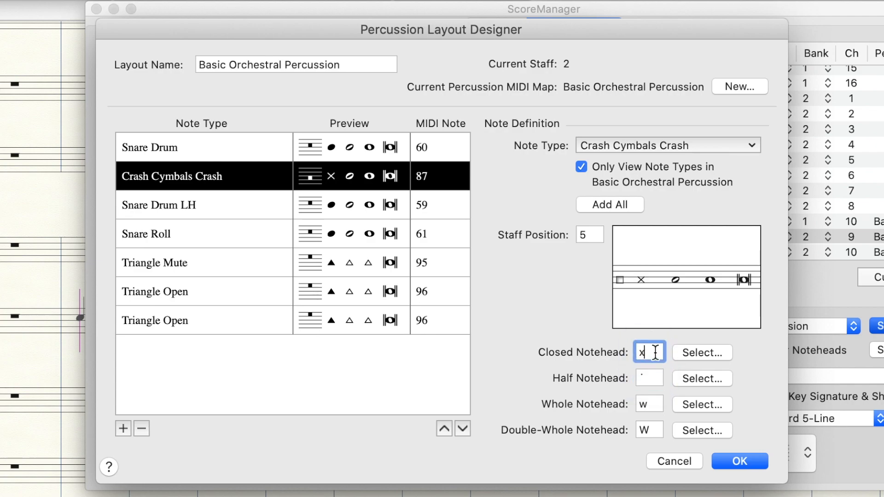
pyautogui.press('BackSpace')
pyautogui.write('Z')
pyautogui.click(734, 461)
pyautogui.click(556, 355)
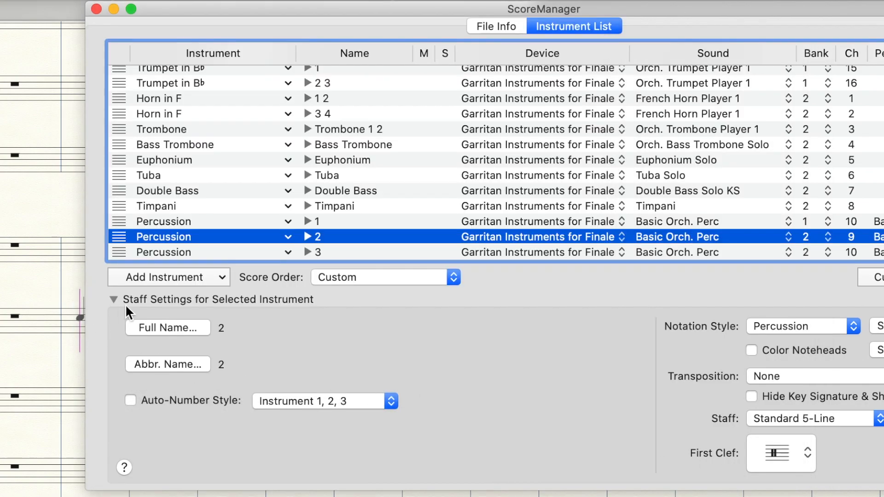
# Step: Start a new, empty percussion layout for the Percussion 2 staff
pyautogui.scroll(-3, 173, 276)
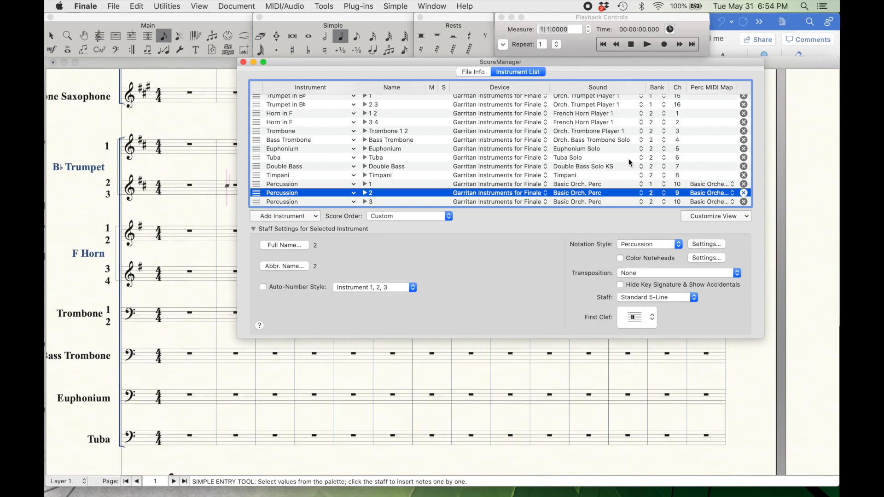
pyautogui.click(707, 245)
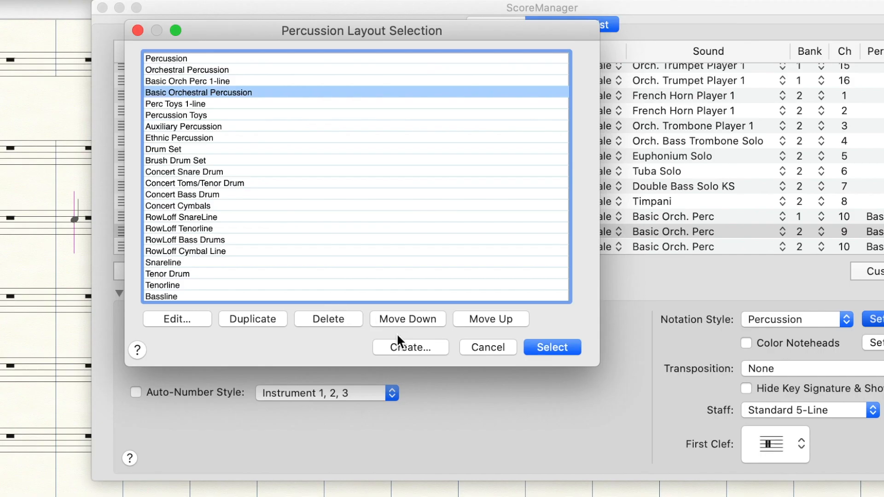
pyautogui.click(420, 258)
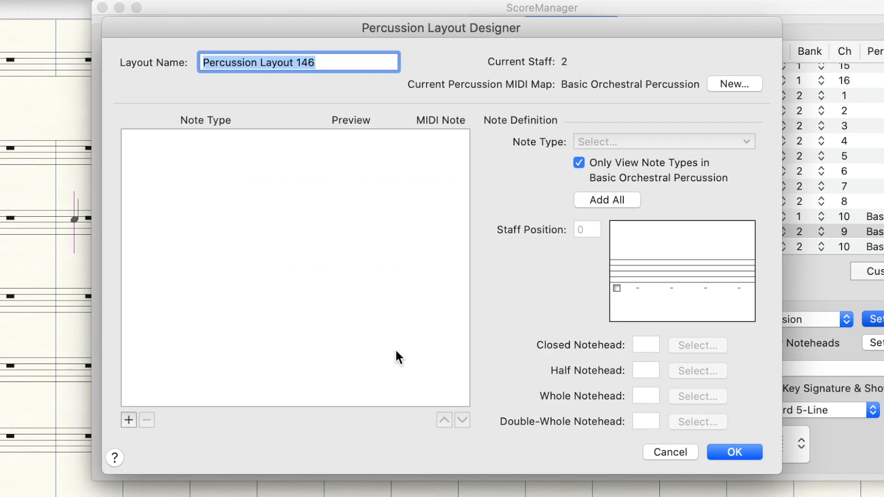
pyautogui.click(671, 452)
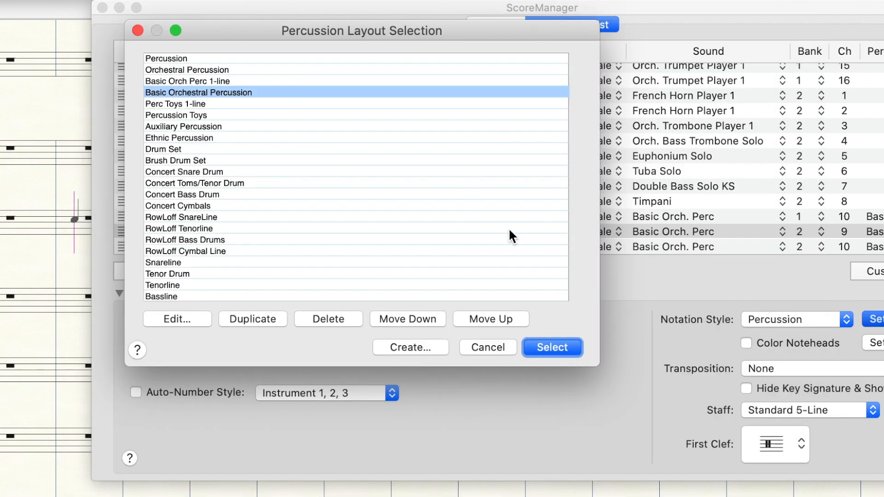
pyautogui.click(414, 348)
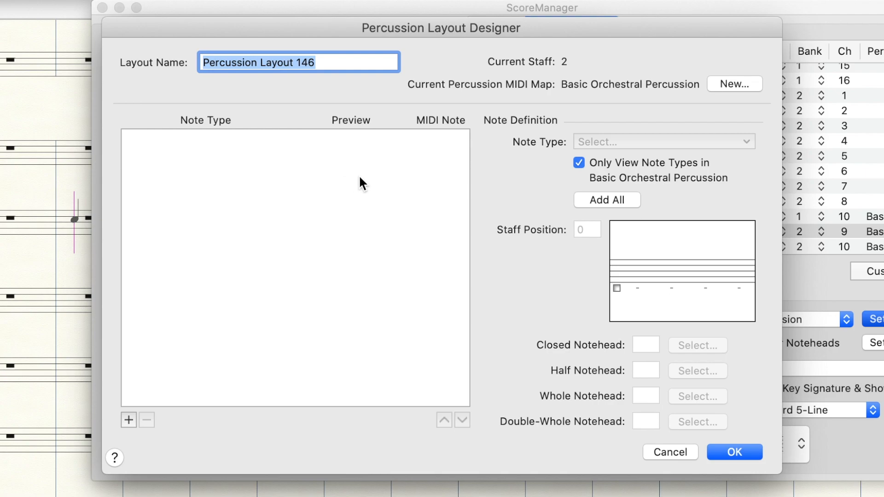
# Step: Switch the new layout's percussion MIDI map to Percussion Toys and add all of its note types
pyautogui.click(736, 83)
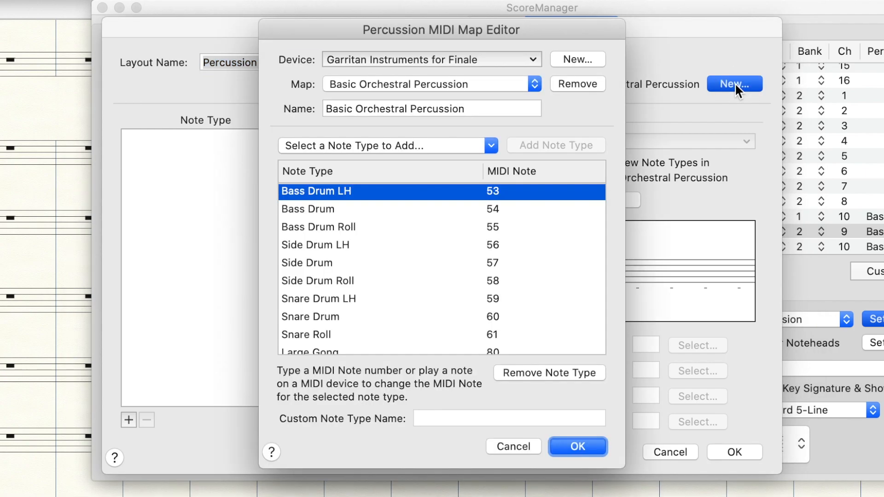
pyautogui.click(428, 83)
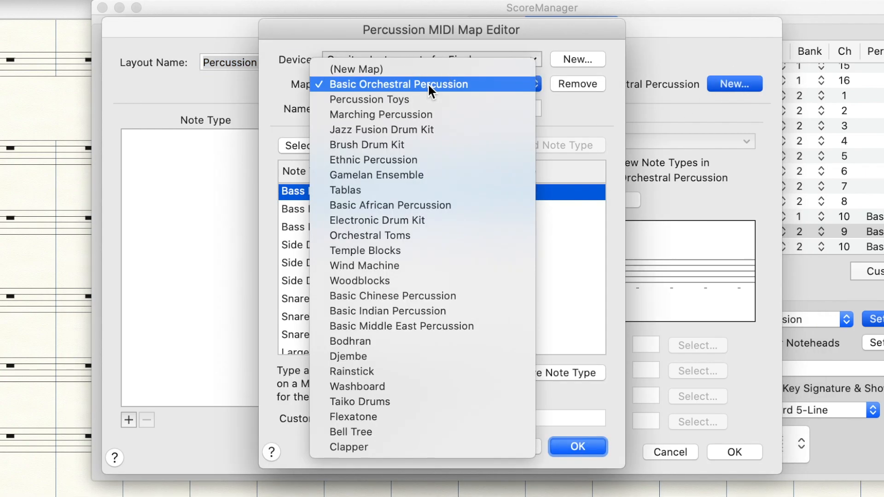
pyautogui.click(408, 96)
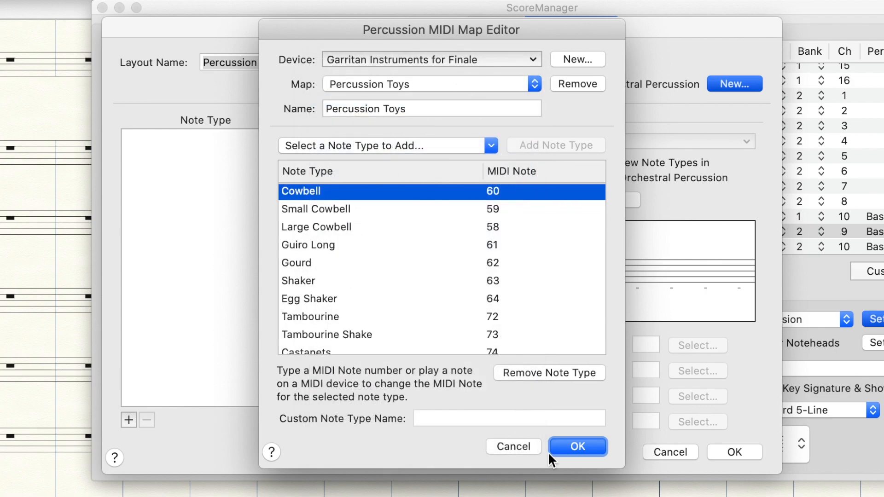
pyautogui.click(581, 446)
pyautogui.click(623, 200)
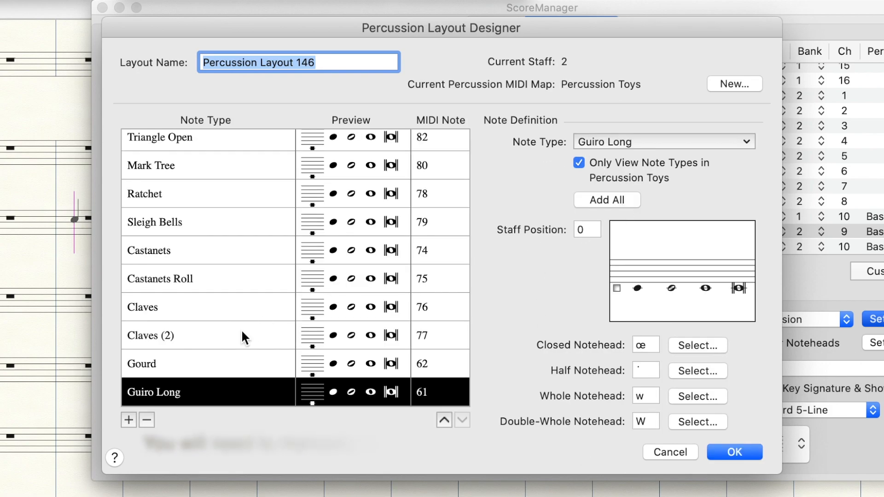
# Step: Look through the Percussion Toys note types from Cowbell to Guiro Long to examine their staff positions and noteheads
pyautogui.scroll(5, 241, 329)
pyautogui.scroll(-5, 241, 327)
pyautogui.scroll(5, 233, 212)
pyautogui.scroll(-5, 233, 213)
pyautogui.scroll(5, 233, 213)
pyautogui.click(209, 142)
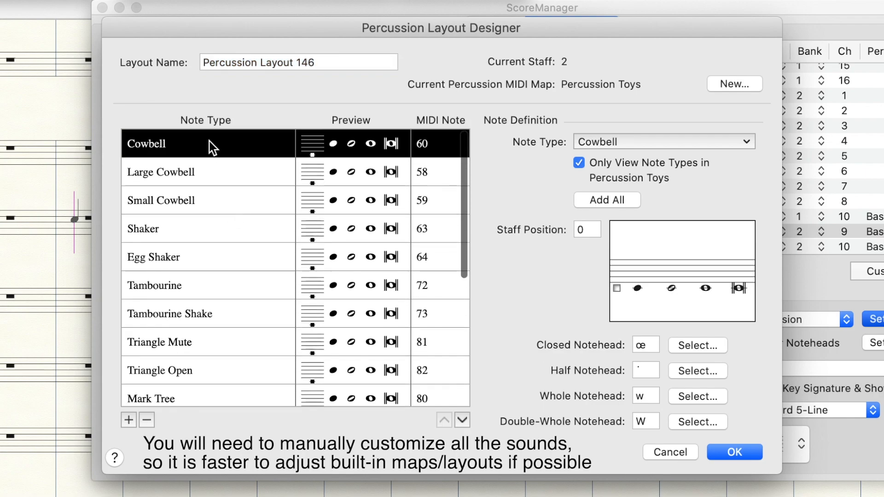
pyautogui.scroll(-3, 331, 221)
pyautogui.scroll(-3, 331, 220)
pyautogui.scroll(5, 332, 251)
pyautogui.scroll(-3, 336, 320)
pyautogui.scroll(5, 367, 254)
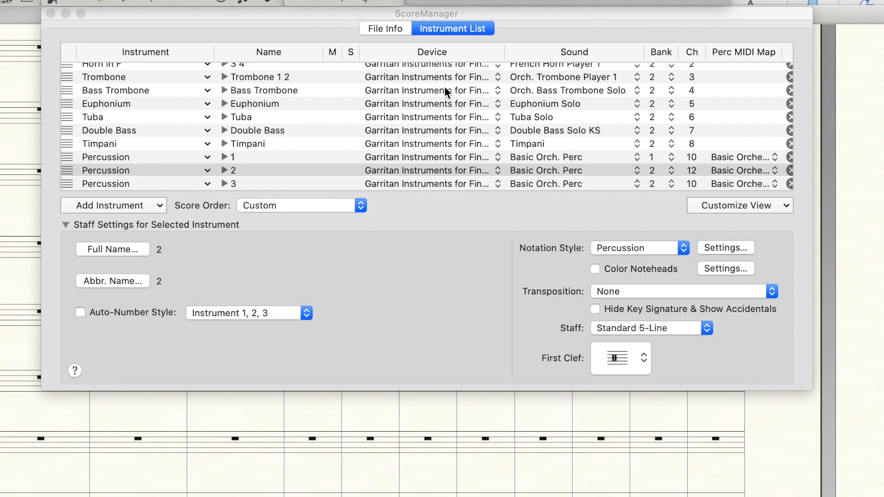
# Step: Change the playback sound of Percussion 2 to Marimba
pyautogui.click(535, 169)
pyautogui.moveTo(567, 438)
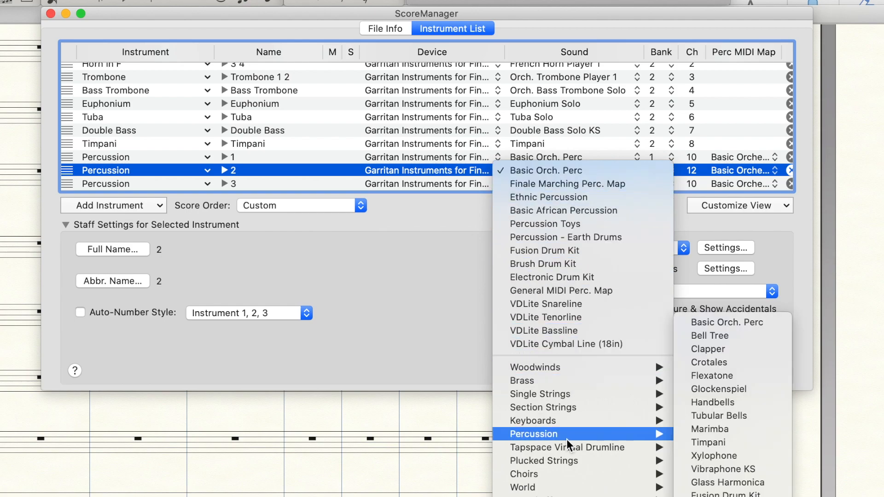
pyautogui.click(705, 431)
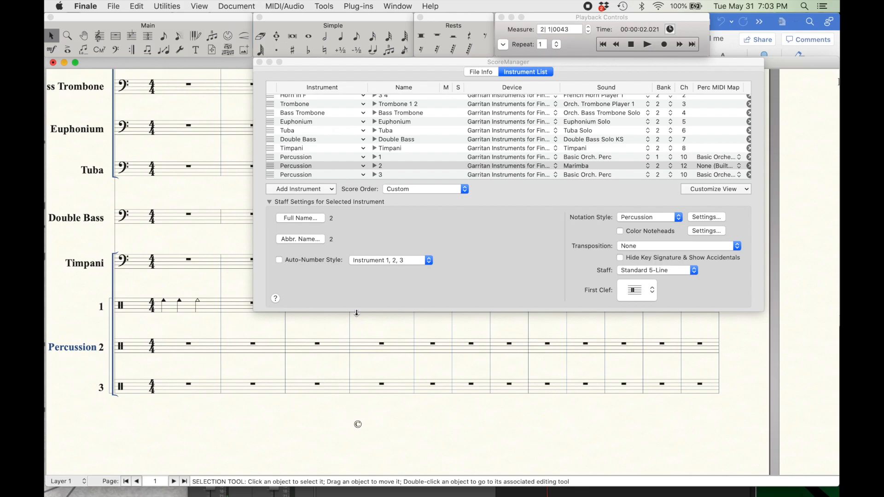
# Step: Try entering eighth notes with the Percussion notation style still active, and delete the entered notes
pyautogui.click(356, 36)
pyautogui.click(215, 322)
pyautogui.press('Up')
pyautogui.press('Return')
pyautogui.press('Up')
pyautogui.press('Return')
pyautogui.press('Up')
pyautogui.press('Return')
pyautogui.press('Up')
pyautogui.press('Return')
pyautogui.press('BackSpace')
pyautogui.press('BackSpace')
pyautogui.press('BackSpace')
pyautogui.press('BackSpace')
pyautogui.press('BackSpace')
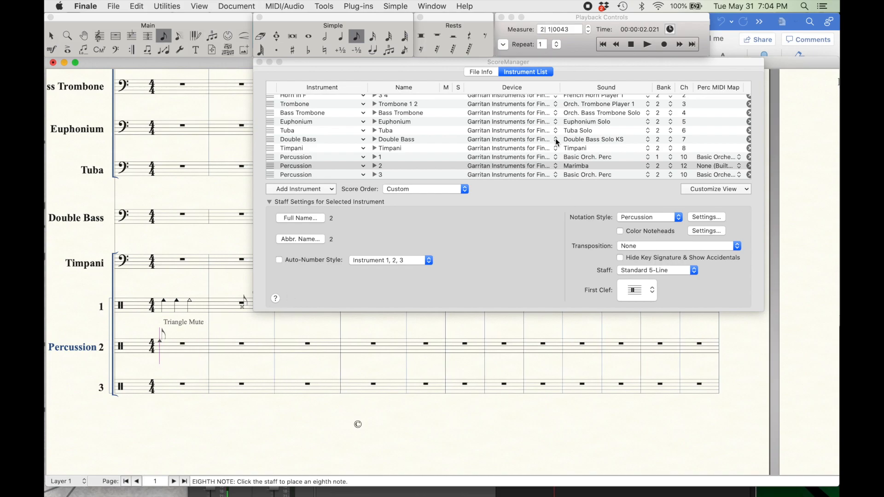
# Step: Set Percussion 2's notation style to Standard and its first clef to treble clef
pyautogui.click(645, 220)
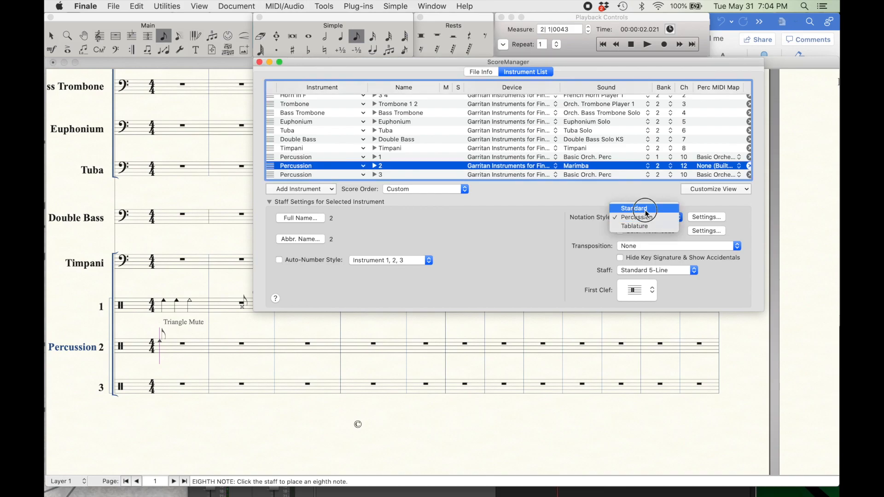
pyautogui.click(646, 213)
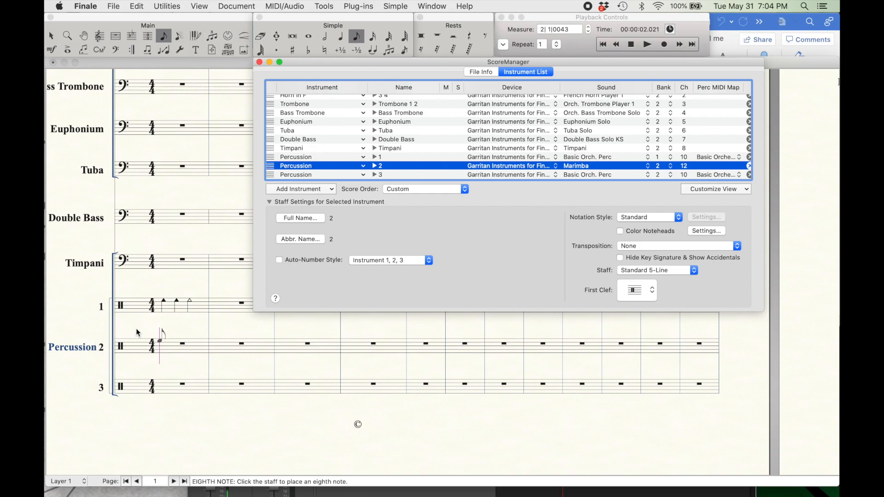
pyautogui.click(644, 291)
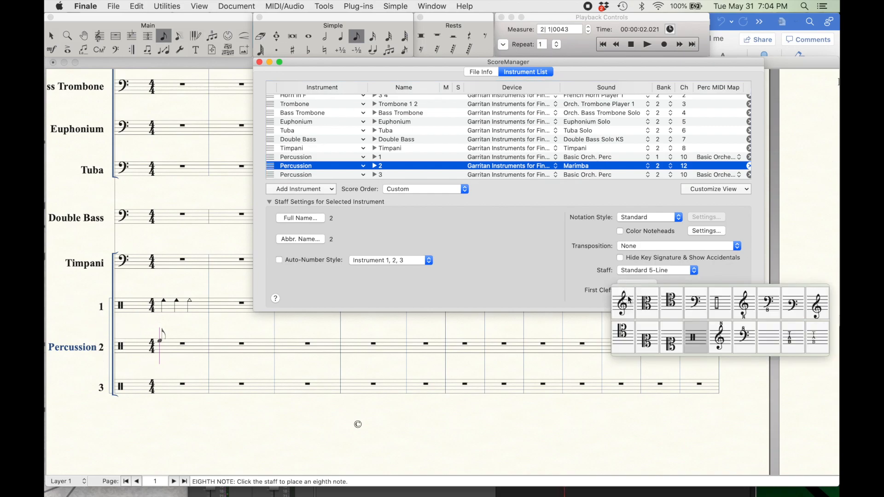
pyautogui.click(624, 299)
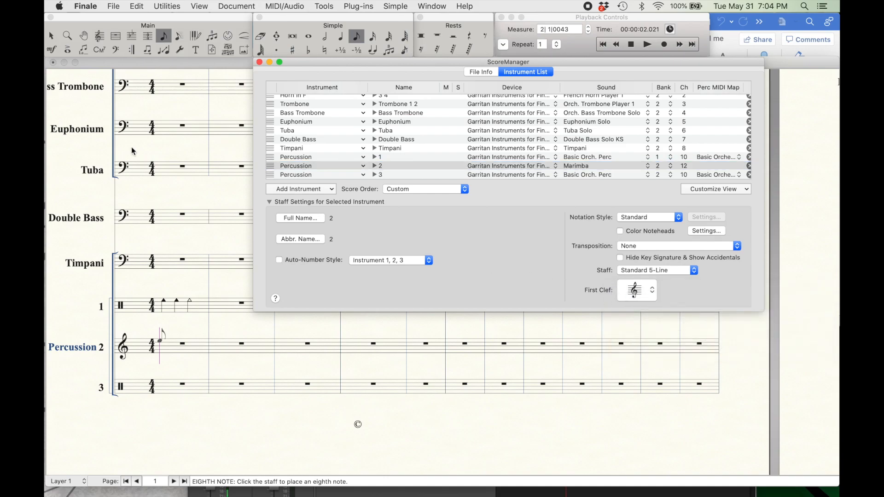
# Step: Enter the eighth notes C, D, E, F and G in the first measure of Percussion 2 and leave note entry
pyautogui.click(116, 50)
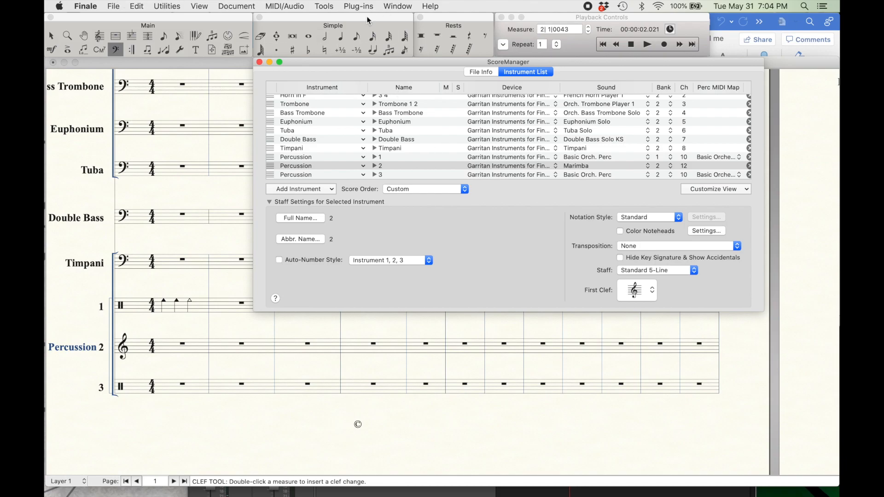
pyautogui.click(357, 37)
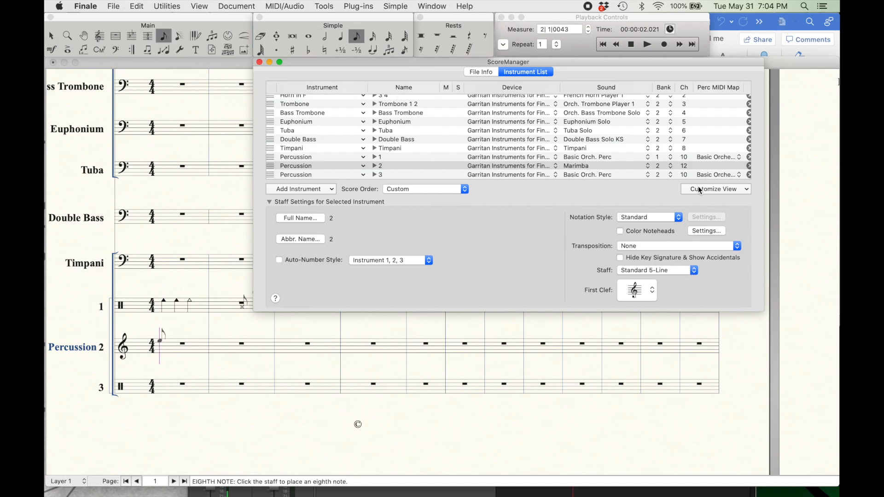
pyautogui.click(174, 350)
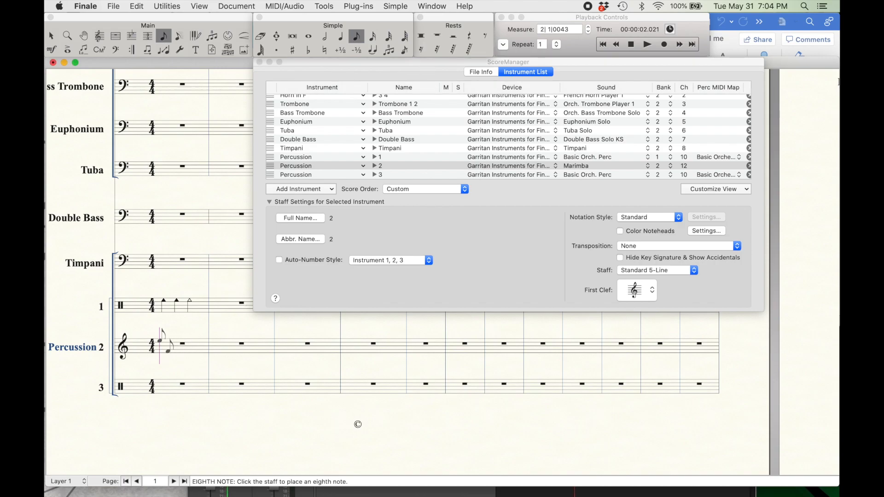
pyautogui.press('c')
pyautogui.press('d')
pyautogui.press('e')
pyautogui.press('f')
pyautogui.press('g')
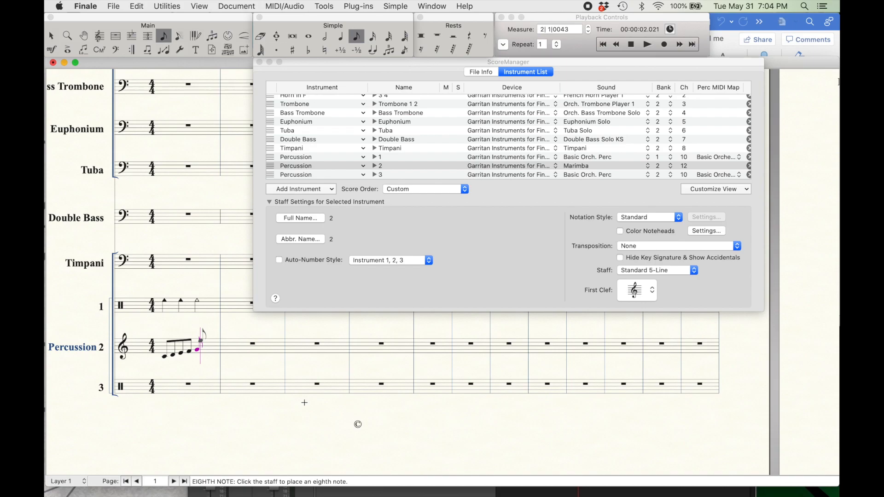
pyautogui.click(346, 38)
pyautogui.press('a')
pyautogui.press('Escape')
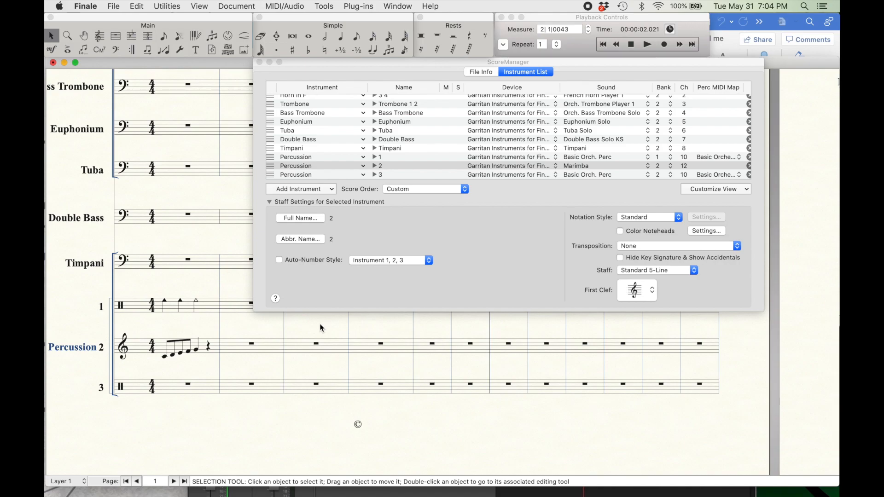
# Step: Copy the first measure of Percussion 2 into its second, third and fourth measures
pyautogui.click(209, 350)
pyautogui.moveTo(202, 351); pyautogui.dragTo(297, 351)
pyautogui.keyDown('alt'); pyautogui.click(300, 349); pyautogui.keyUp('alt')
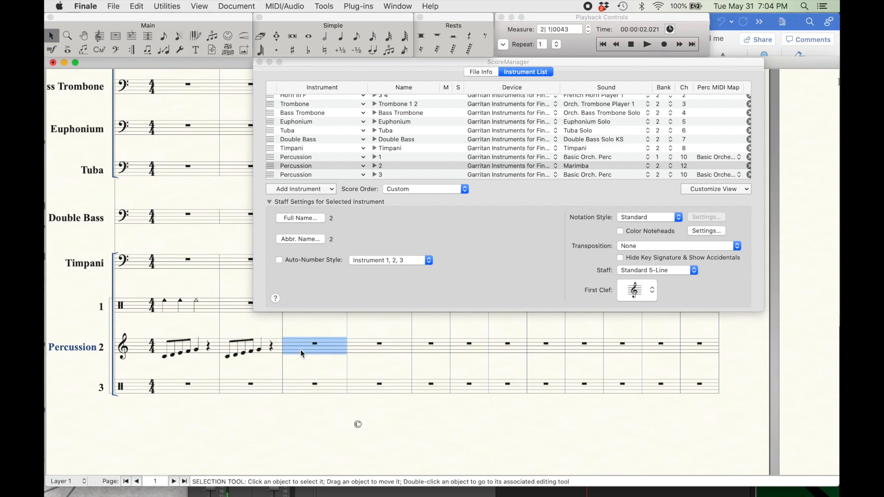
pyautogui.keyDown('alt'); pyautogui.click(366, 349); pyautogui.keyUp('alt')
pyautogui.click(374, 372)
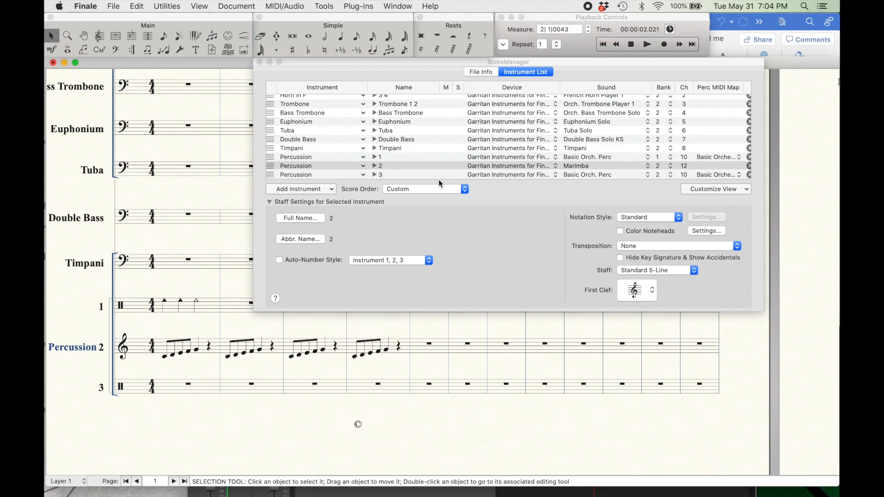
# Step: Expand the layers of Percussion 2 and set Layer 2's playback sound to Vibraphone KS
pyautogui.click(374, 166)
pyautogui.scroll(-3, 376, 157)
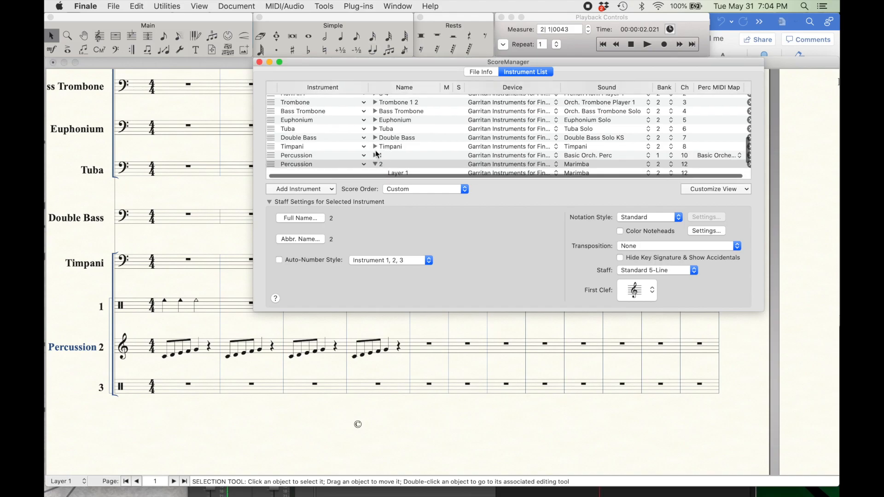
pyautogui.hscroll(1, 375, 154)
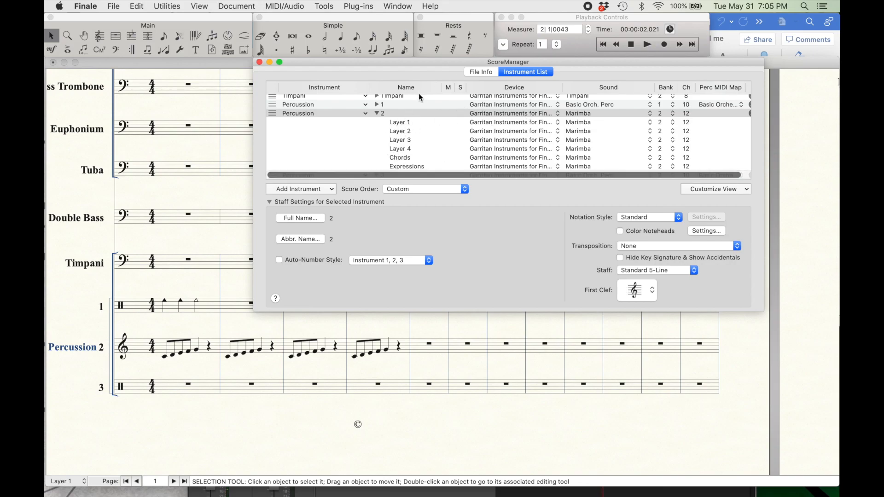
pyautogui.click(582, 134)
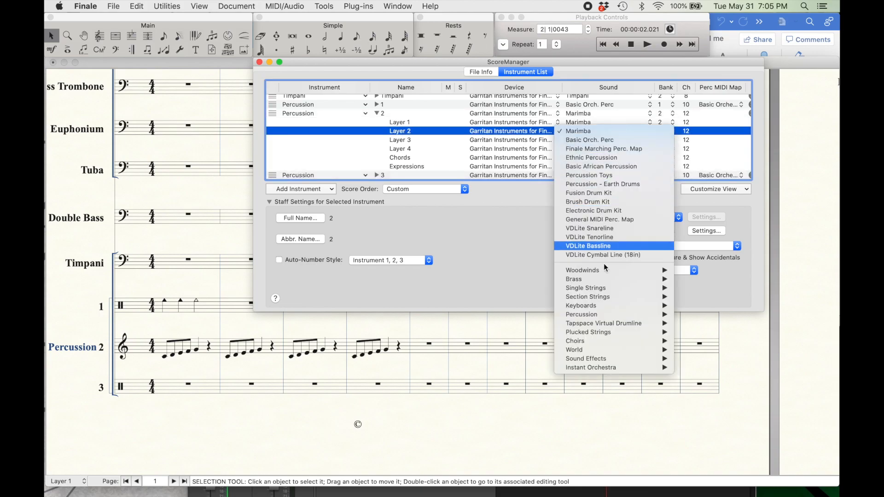
pyautogui.moveTo(608, 317)
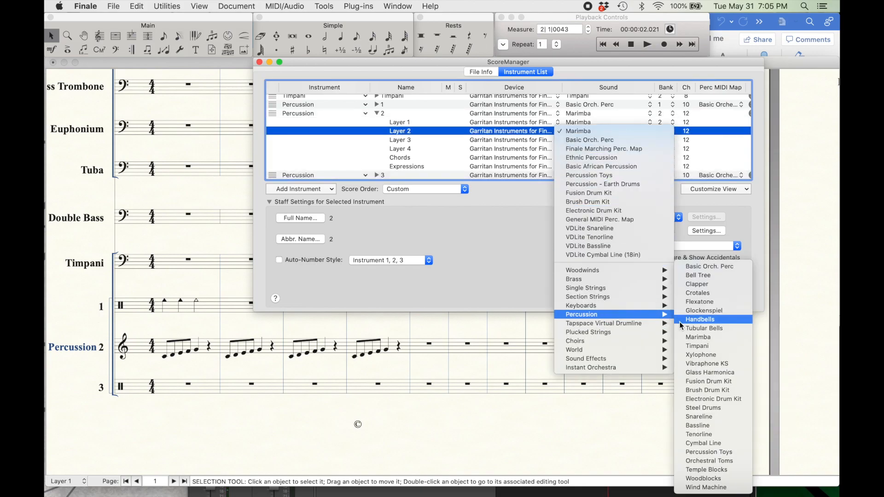
pyautogui.click(707, 364)
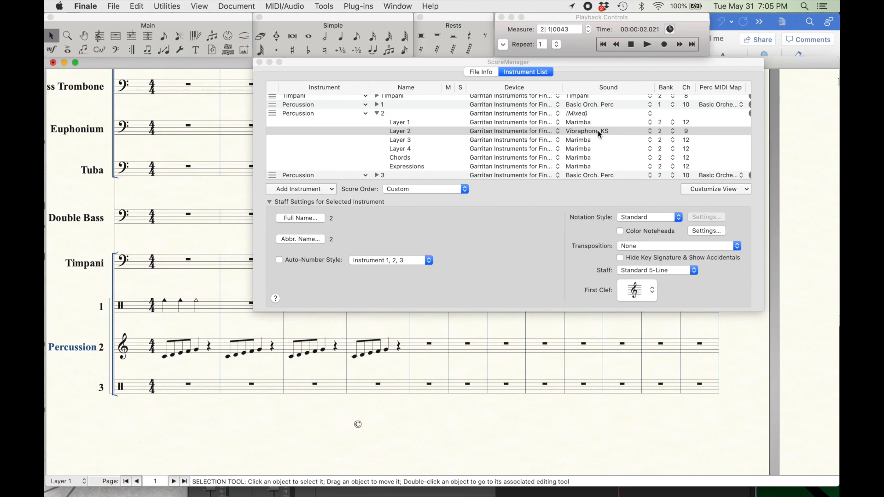
# Step: Open the fifth measure of Percussion 2 with the Speedy Entry tool and switch the active layer to Layer 2
pyautogui.moveTo(77, 458)
pyautogui.click(179, 35)
pyautogui.click(422, 346)
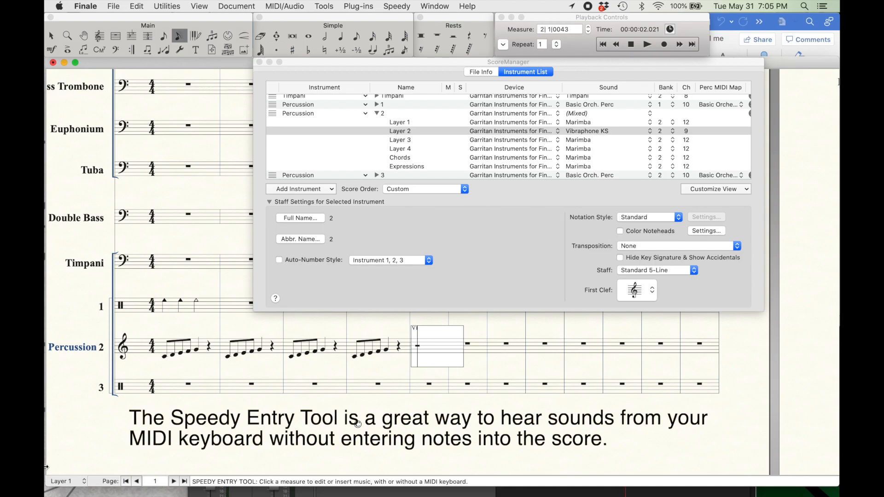
pyautogui.click(63, 481)
pyautogui.click(71, 448)
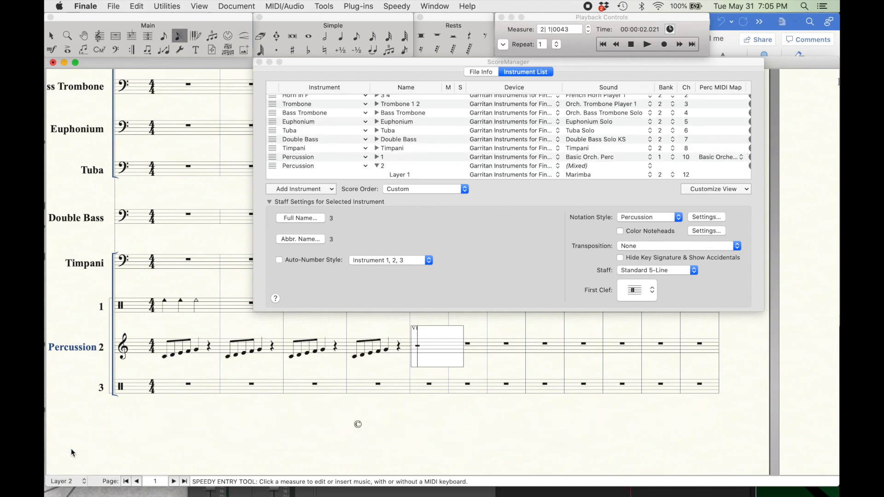
# Step: Move the Layer 1 contents of Percussion 2's third and fourth measures into Layer 2
pyautogui.click(51, 35)
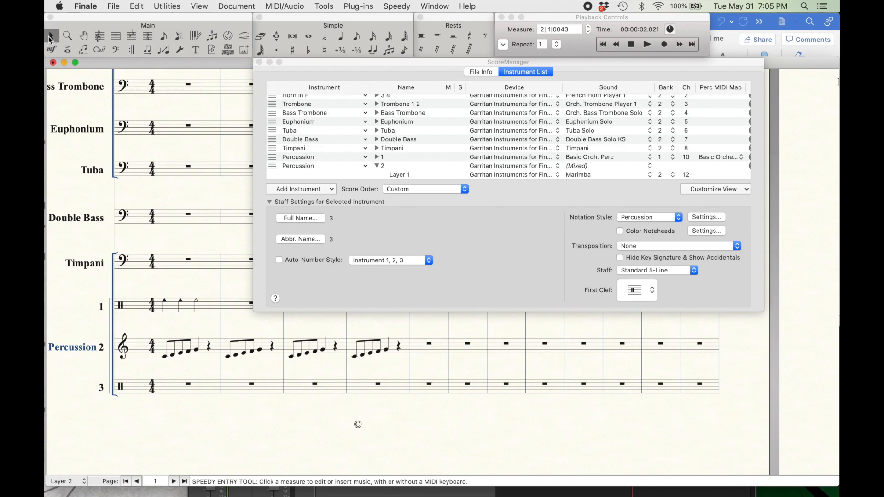
pyautogui.moveTo(410, 363); pyautogui.dragTo(279, 335)
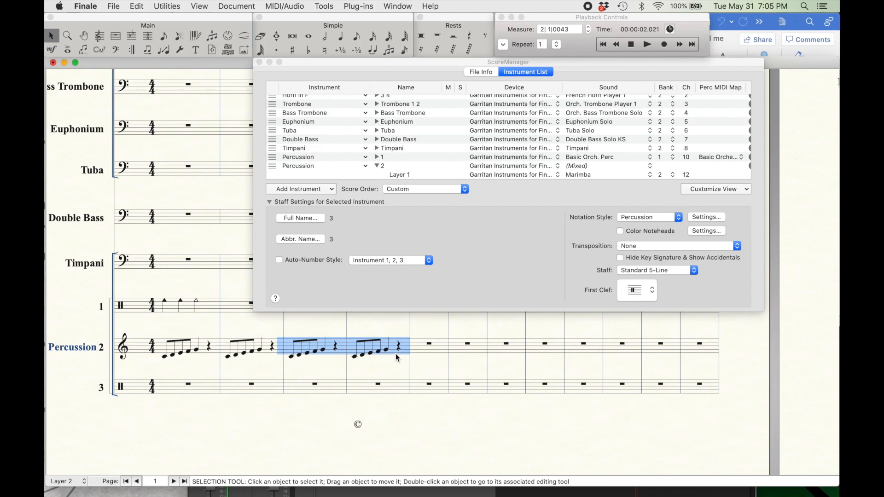
pyautogui.moveTo(406, 365); pyautogui.dragTo(295, 346)
pyautogui.rightClick(296, 345)
pyautogui.scroll(-3, 341, 433)
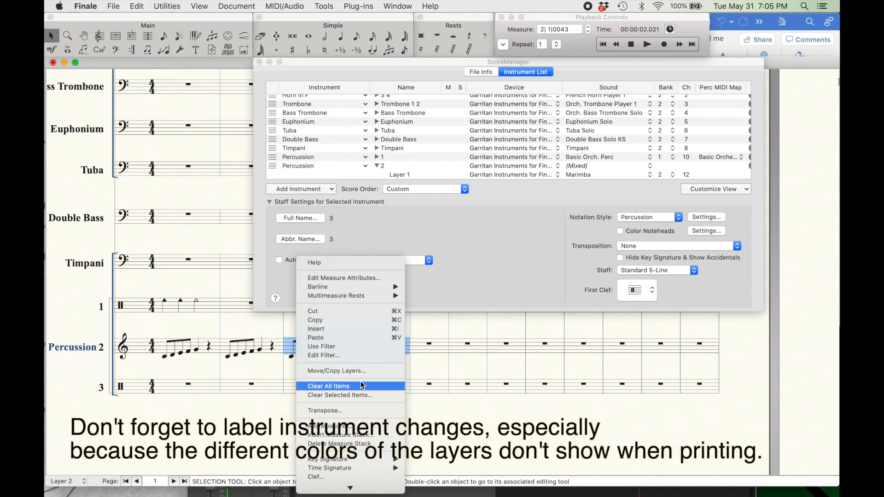
pyautogui.click(339, 370)
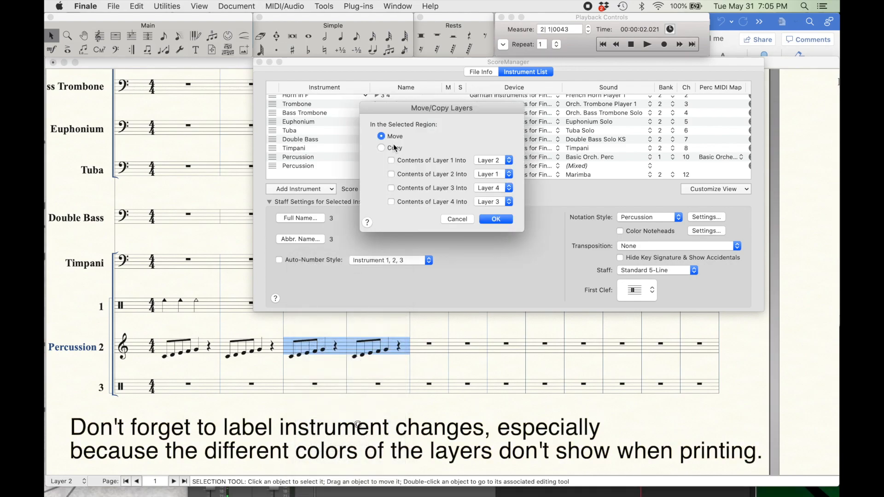
pyautogui.click(390, 160)
pyautogui.click(488, 220)
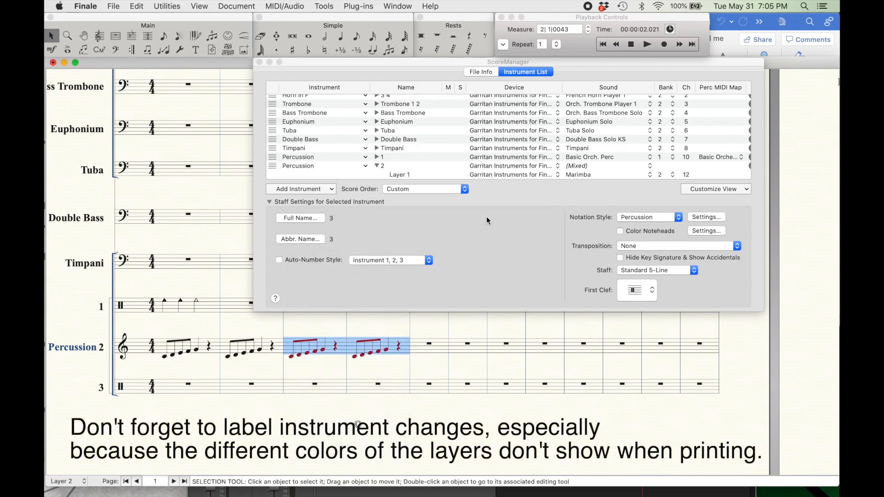
# Step: Return playback to the start and clear the notes in the first measure of Percussion 1
pyautogui.click(631, 45)
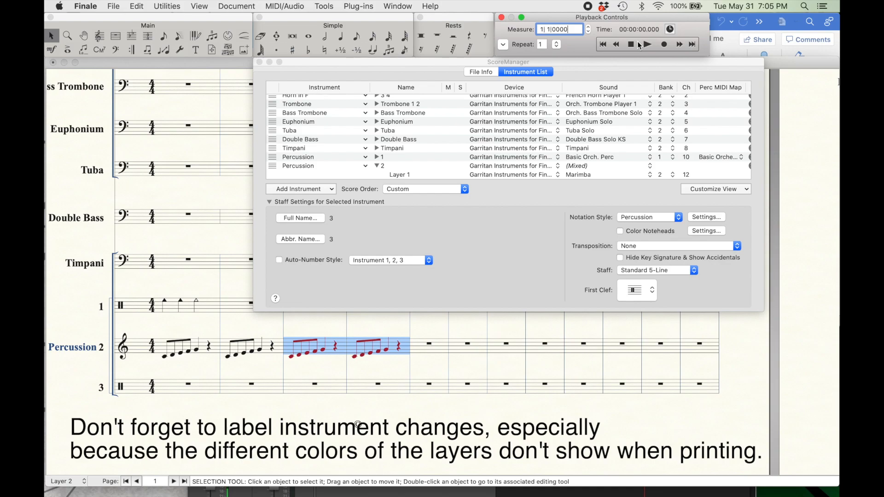
pyautogui.click(210, 307)
pyautogui.click(211, 308)
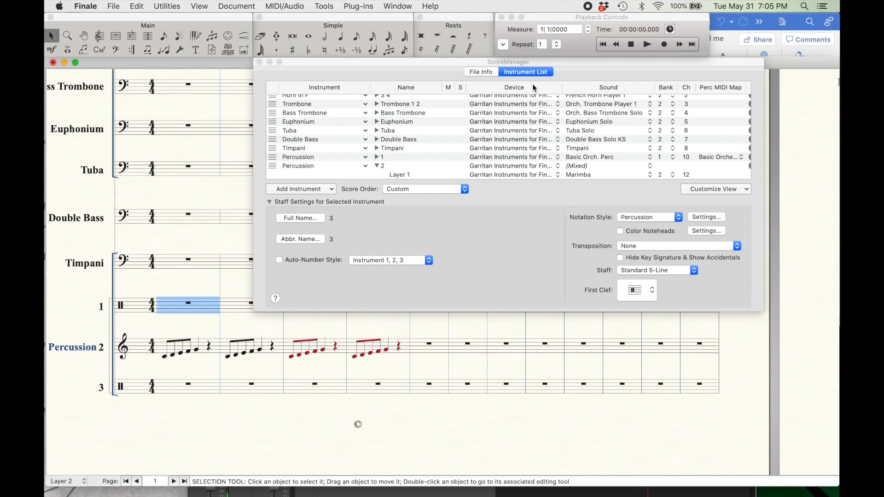
# Step: Play the score from the first measure to hear both Percussion 2 layers, stop, and return to the lower staves
pyautogui.click(647, 45)
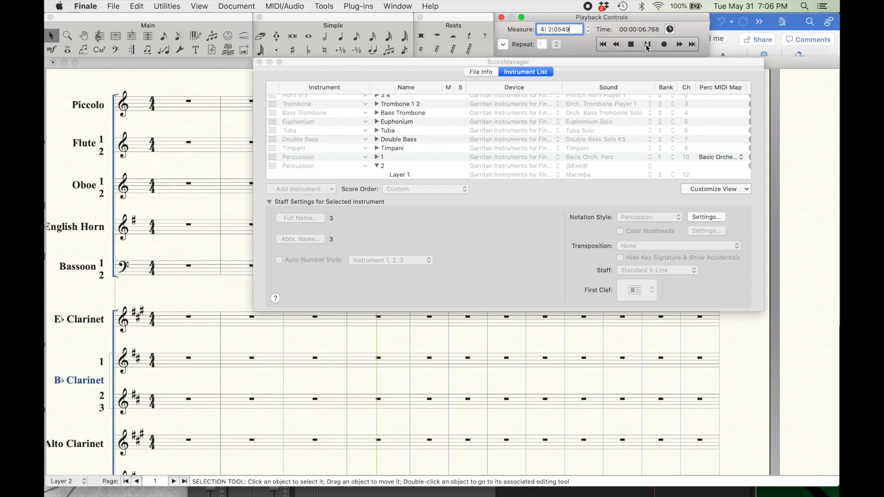
pyautogui.click(630, 46)
pyautogui.scroll(-15, 504, 387)
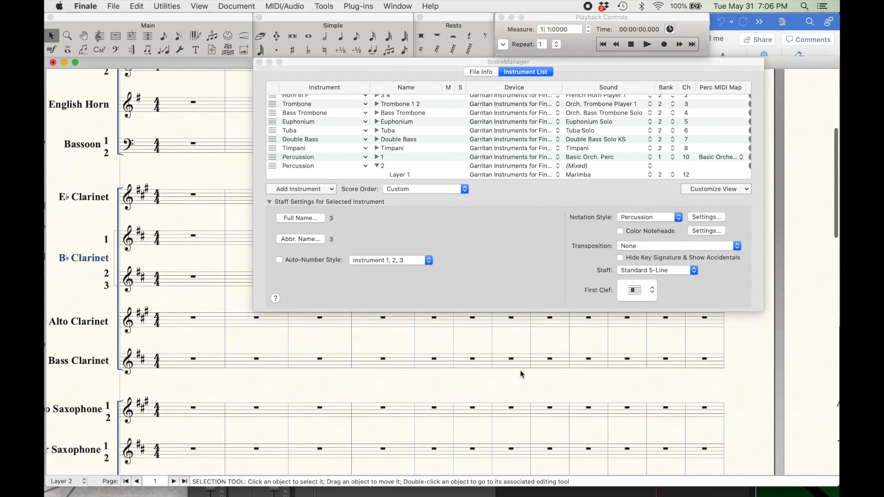
pyautogui.scroll(-20, 522, 374)
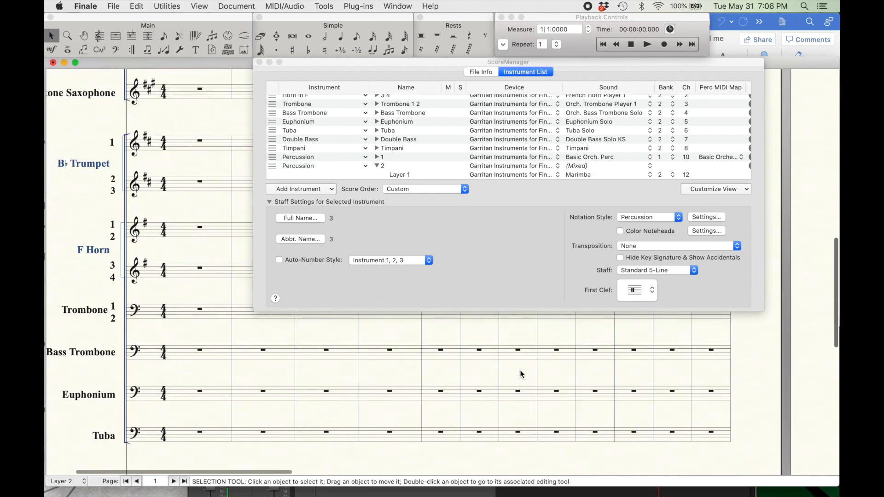
# Step: Set the playback sound of Percussion 2's Layer 3 to Glockenspiel
pyautogui.scroll(4, 522, 374)
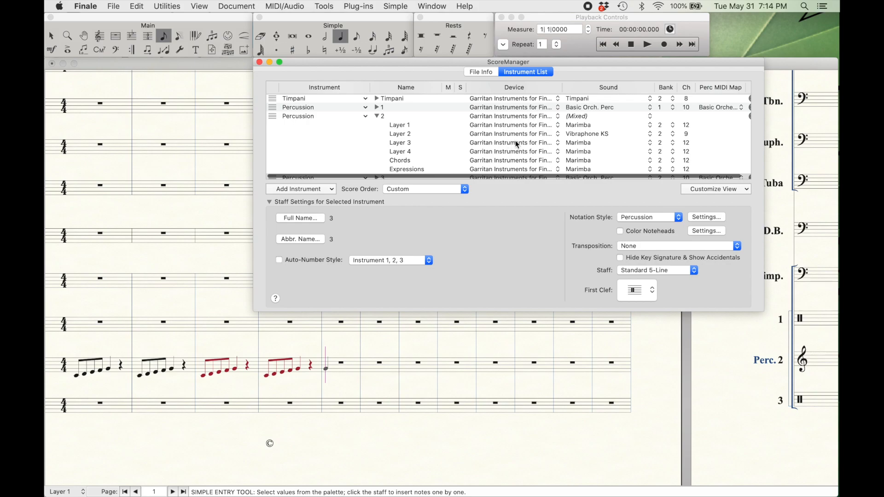
pyautogui.click(574, 143)
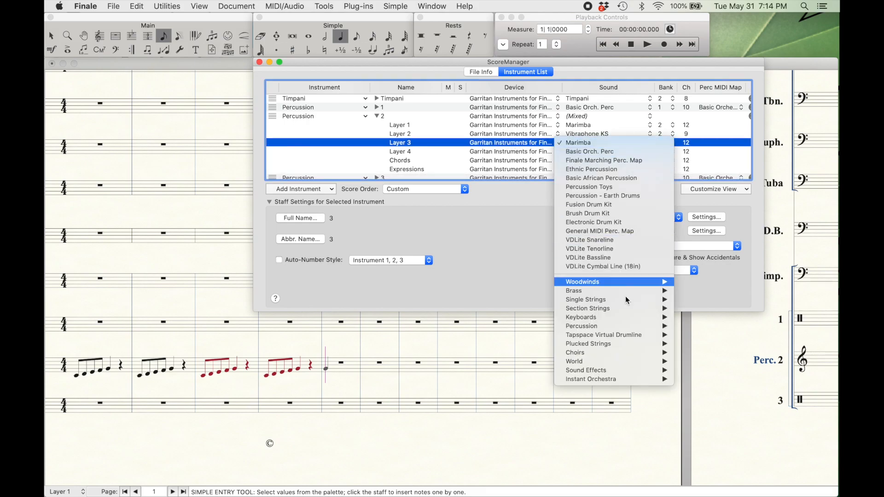
pyautogui.moveTo(616, 328)
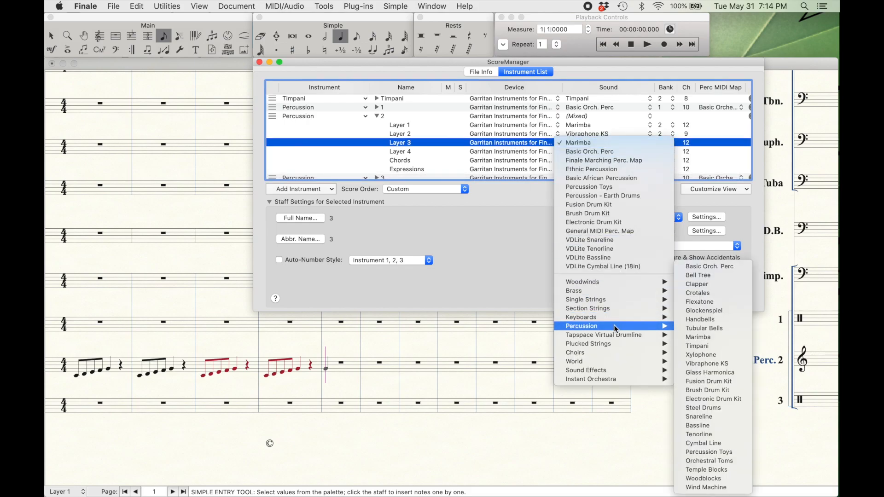
pyautogui.click(709, 312)
# Step: Make Layer 3 the active layer and copy the Layer 2 eighth-note figure into the fifth measure of Percussion 2
pyautogui.click(51, 35)
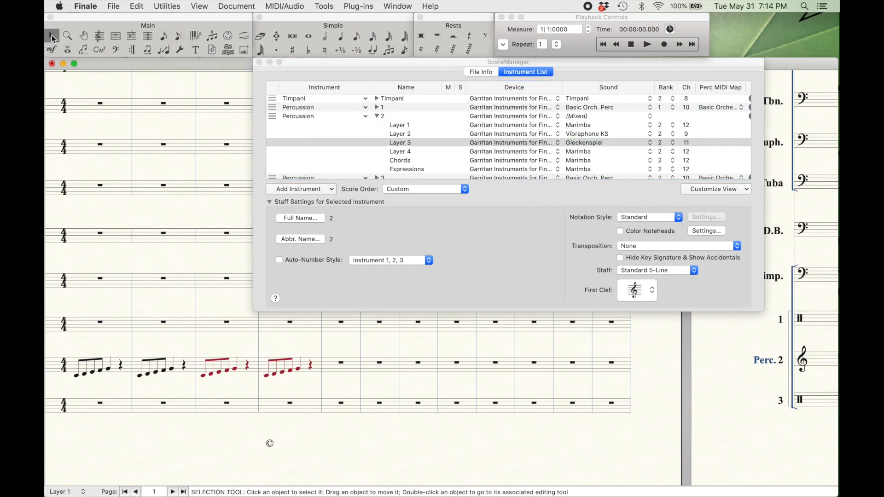
pyautogui.click(66, 491)
pyautogui.click(70, 472)
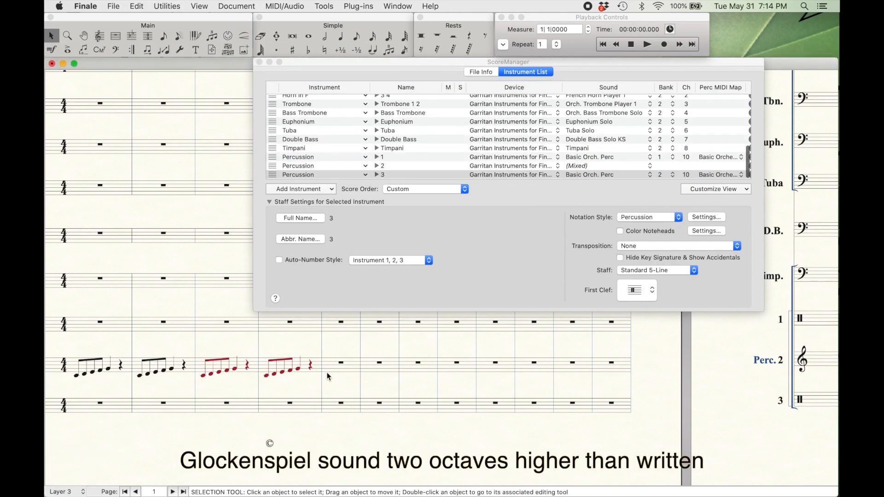
pyautogui.click(329, 374)
# Step: Move the Layer 2 contents of Percussion 2's fifth measure into Layer 3
pyautogui.rightClick(342, 367)
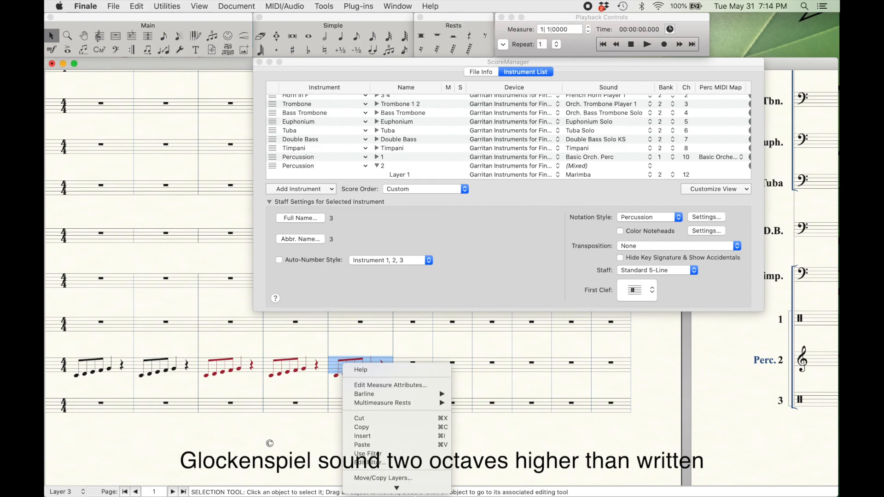
pyautogui.scroll(-5, 408, 432)
pyautogui.click(381, 407)
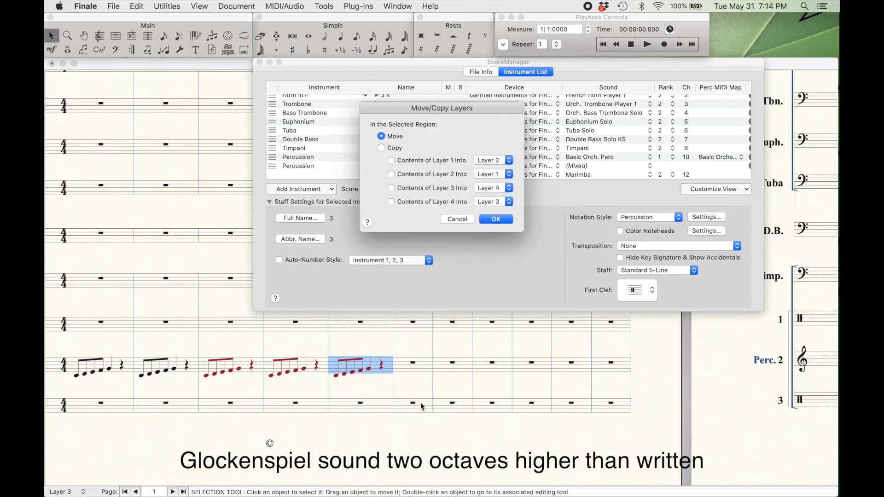
pyautogui.click(432, 160)
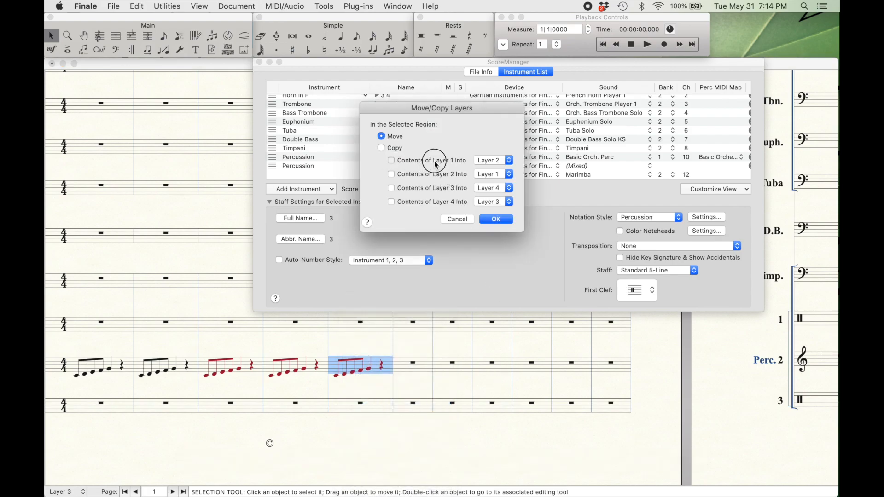
pyautogui.click(443, 174)
pyautogui.click(482, 171)
pyautogui.click(491, 194)
pyautogui.click(501, 220)
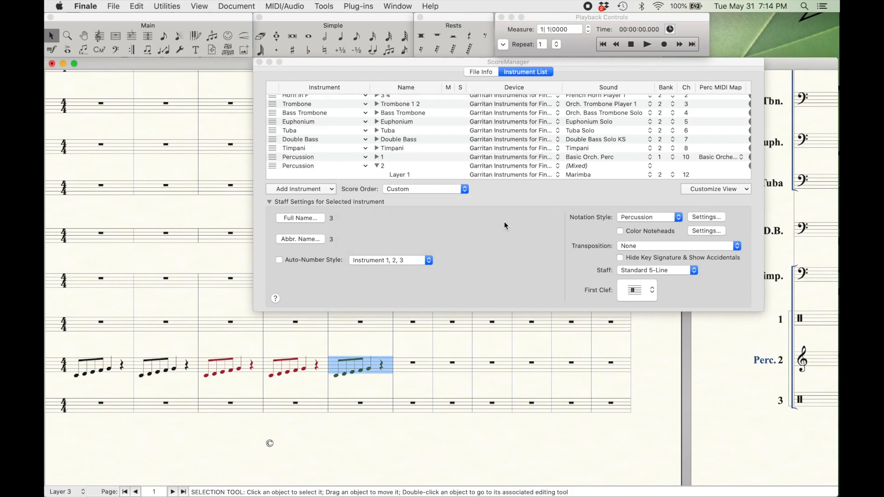
# Step: Expand the playback settings and set the playback region to start from the leftmost measure
pyautogui.click(308, 36)
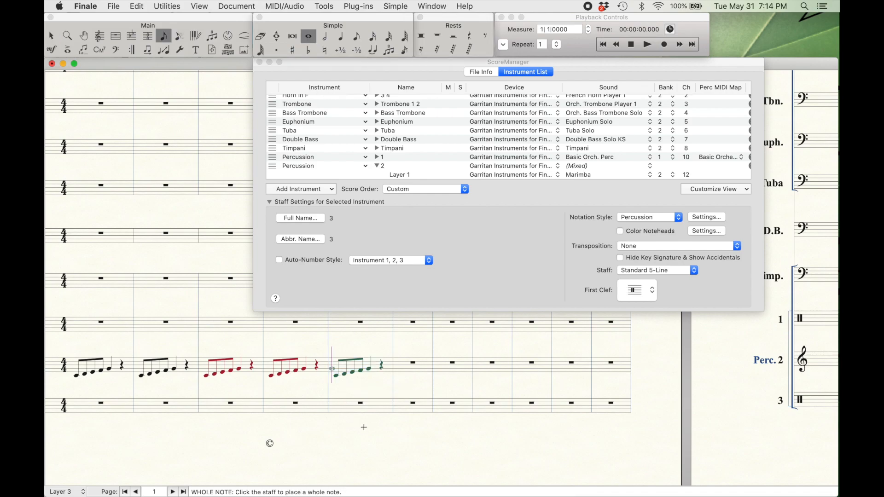
pyautogui.hscroll(6, 350, 407)
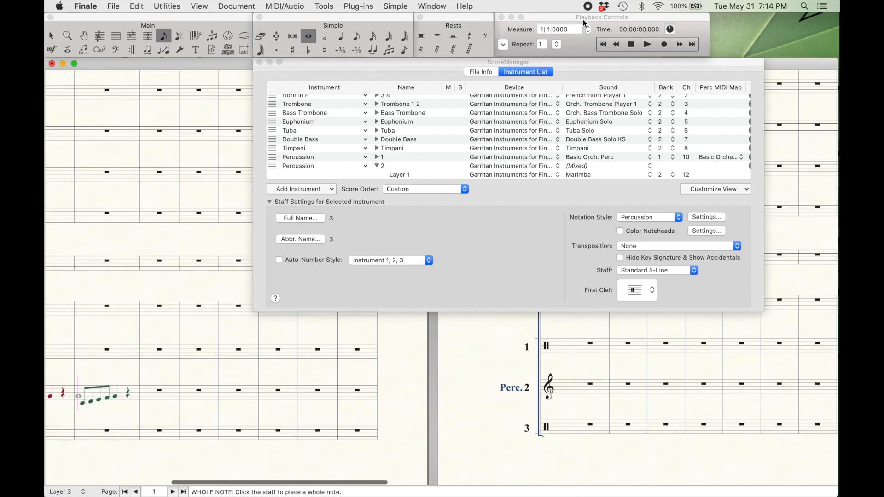
pyautogui.click(503, 45)
pyautogui.hscroll(-2, 411, 401)
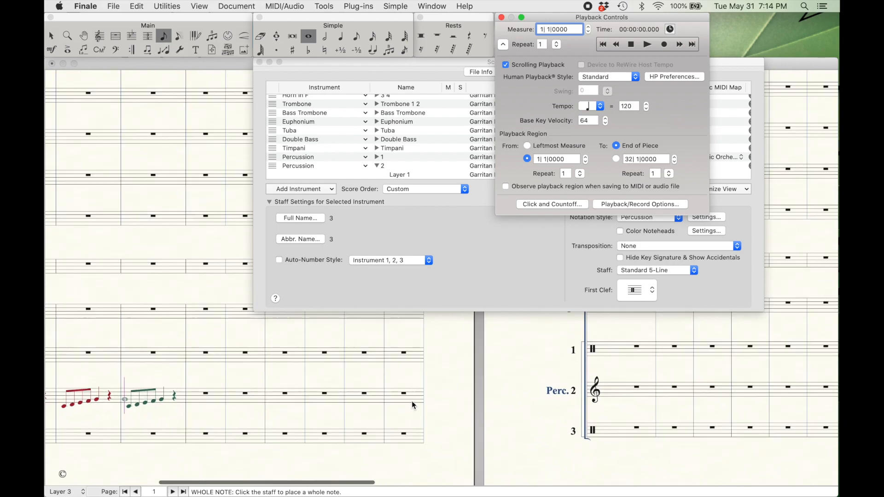
pyautogui.click(528, 145)
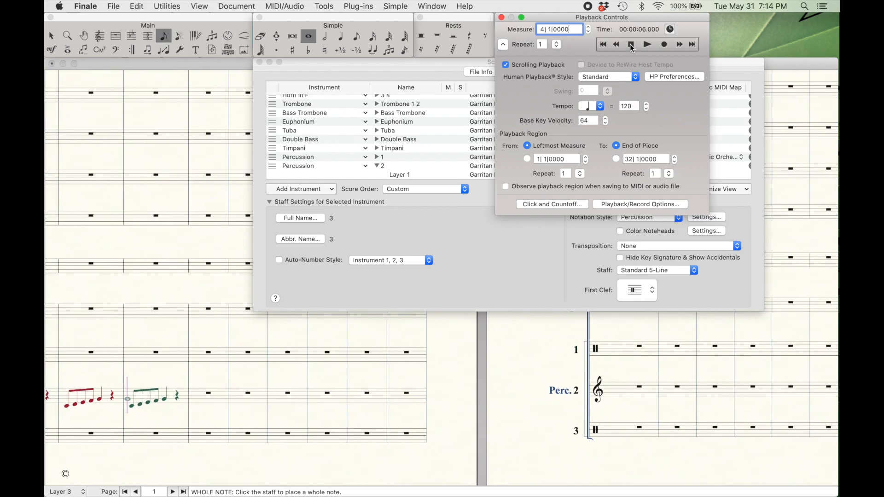
# Step: Play the score from the leftmost visible measure to hear the Layer 3 notes, stop, and return to Percussion 2
pyautogui.click(647, 44)
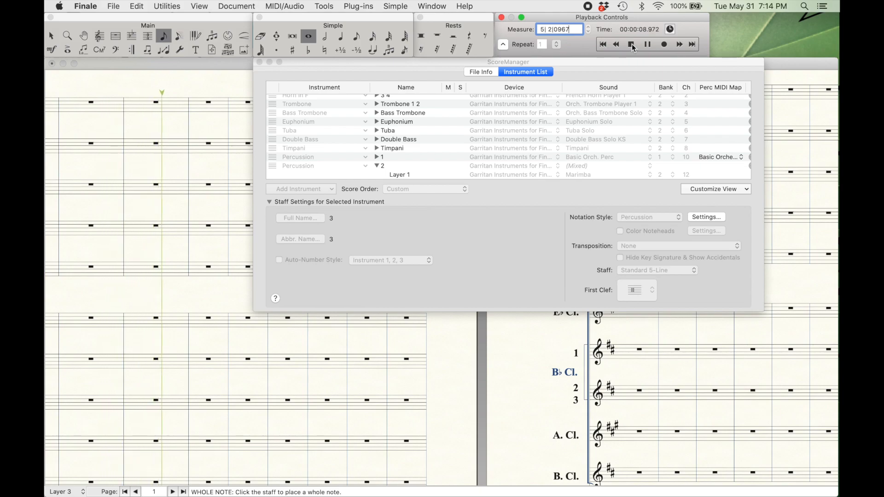
pyautogui.click(647, 44)
pyautogui.click(208, 355)
pyautogui.scroll(-10, 209, 355)
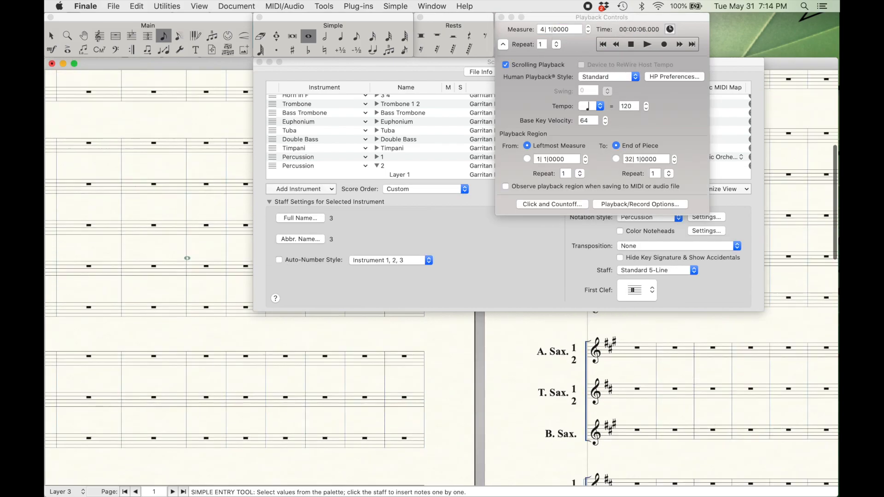
pyautogui.scroll(-5, 209, 355)
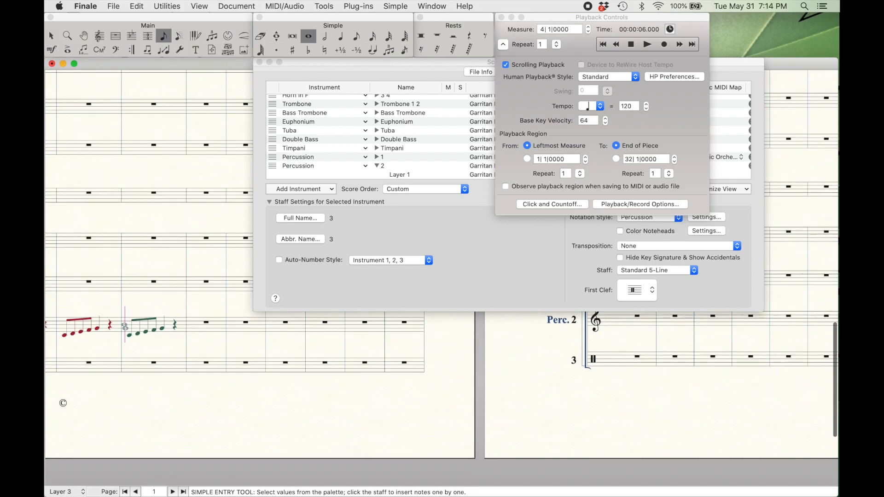
# Step: Raise each Layer 3 note in the fifth measure of Percussion 2 by two octaves
pyautogui.keyDown('alt'); pyautogui.click(129, 335); pyautogui.keyUp('alt')
pyautogui.hotkey('shift', 'Up')
pyautogui.hotkey('shift', 'Up')
pyautogui.press('Right')
pyautogui.hotkey('shift', 'Up')
pyautogui.hotkey('shift', 'Up')
pyautogui.press('Right')
pyautogui.hotkey('shift', 'Up')
pyautogui.hotkey('shift', 'Up')
pyautogui.press('Right')
pyautogui.hotkey('shift', 'Up')
pyautogui.hotkey('shift', 'Up')
pyautogui.press('Right')
pyautogui.hotkey('shift', 'Up')
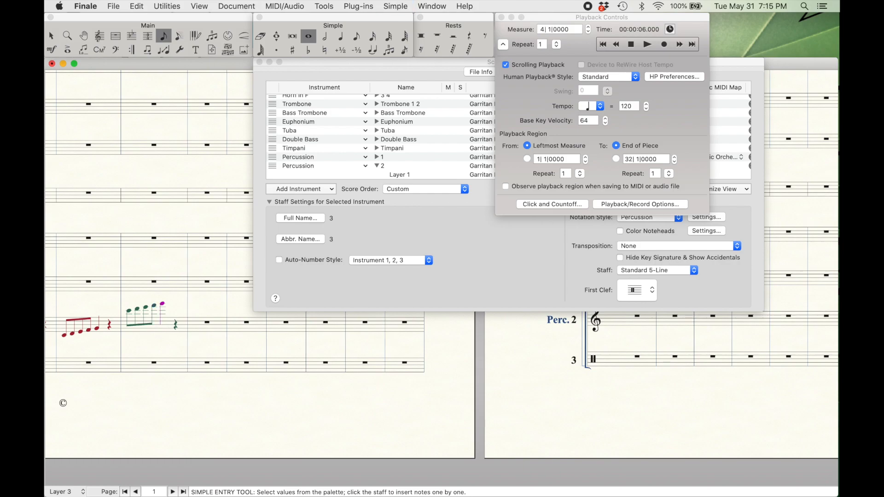
# Step: Lower the Layer 3 notes in Percussion 2's fifth measure back down two octaves
pyautogui.hotkey('shift', 'Down')
pyautogui.press('Left')
pyautogui.hotkey('shift', 'Down')
pyautogui.hotkey('shift', 'Down')
pyautogui.press('Left')
pyautogui.hotkey('shift', 'Down')
pyautogui.hotkey('shift', 'Down')
pyautogui.press('Left')
pyautogui.hotkey('shift', 'Down')
pyautogui.hotkey('shift', 'Down')
pyautogui.hotkey('shift', 'Down')
pyautogui.hotkey('shift', 'Down')
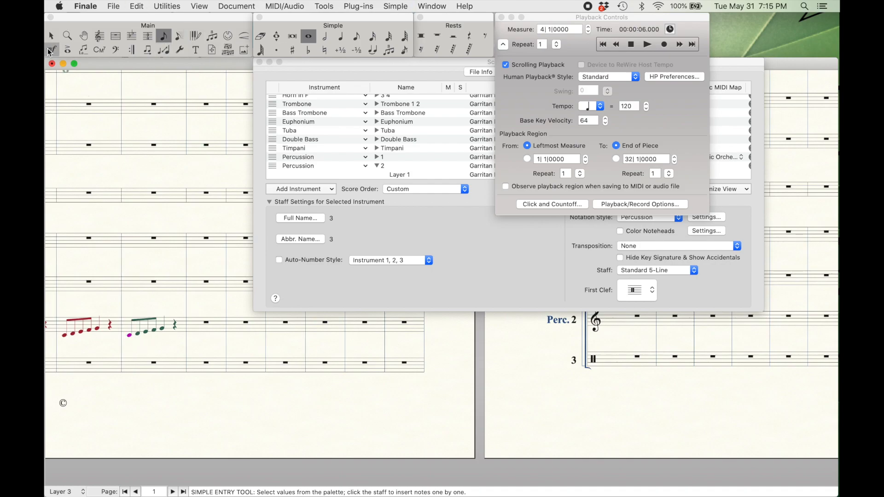
# Step: Draw a 15ma marking above the Layer 3 eighth-note figure in the fifth measure of Percussion 2
pyautogui.click(243, 36)
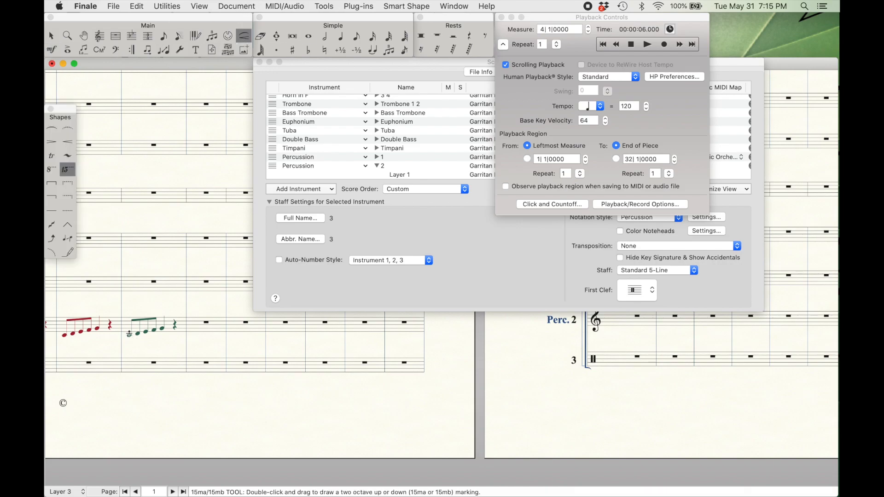
pyautogui.moveTo(128, 310); pyautogui.dragTo(166, 310)
pyautogui.rightClick(150, 312)
pyautogui.click(189, 353)
pyautogui.hscroll(2, 189, 349)
pyautogui.scroll(2, 189, 349)
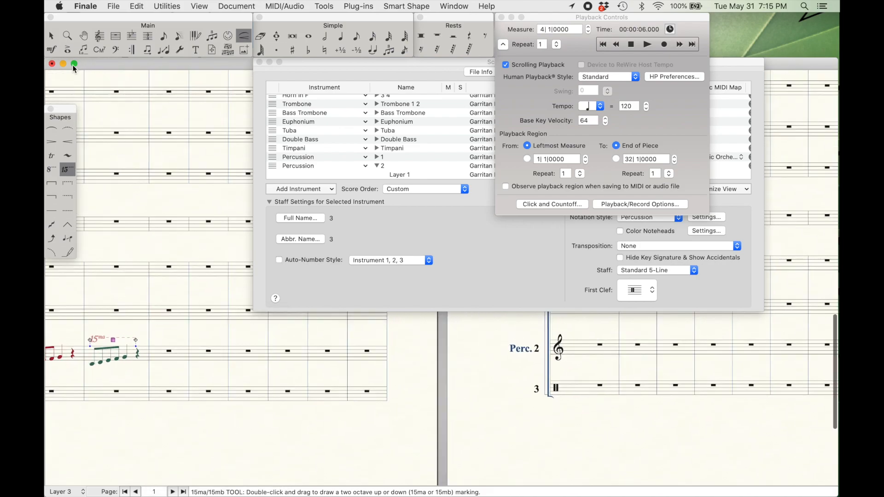
# Step: Collapse the playback settings and set the sound of Percussion 2's Layer 4 to Basic Orch. Perc
pyautogui.click(51, 36)
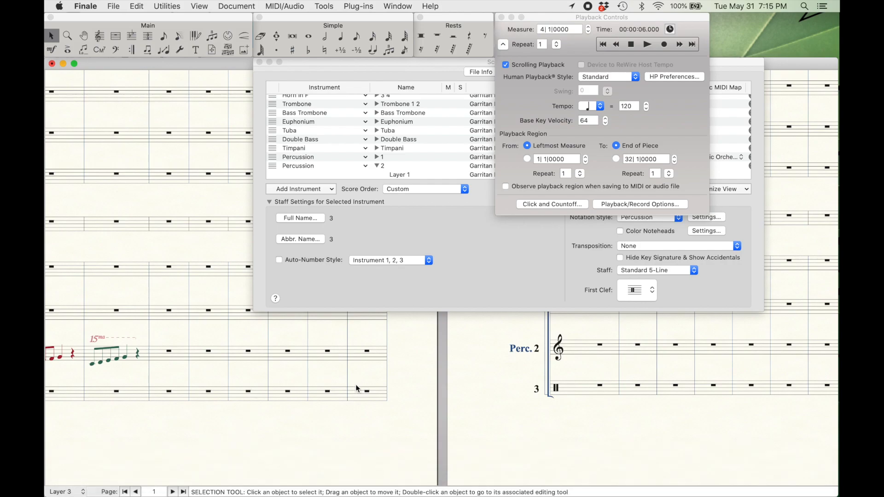
pyautogui.click(504, 45)
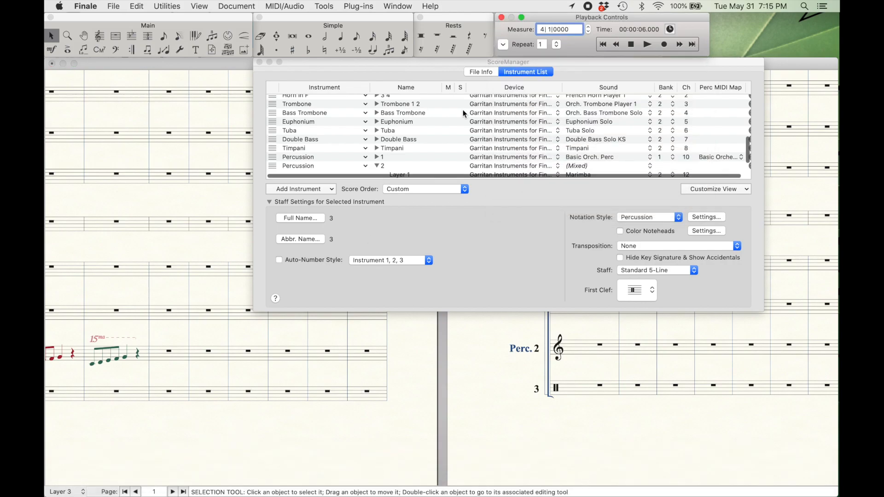
pyautogui.scroll(-5, 463, 110)
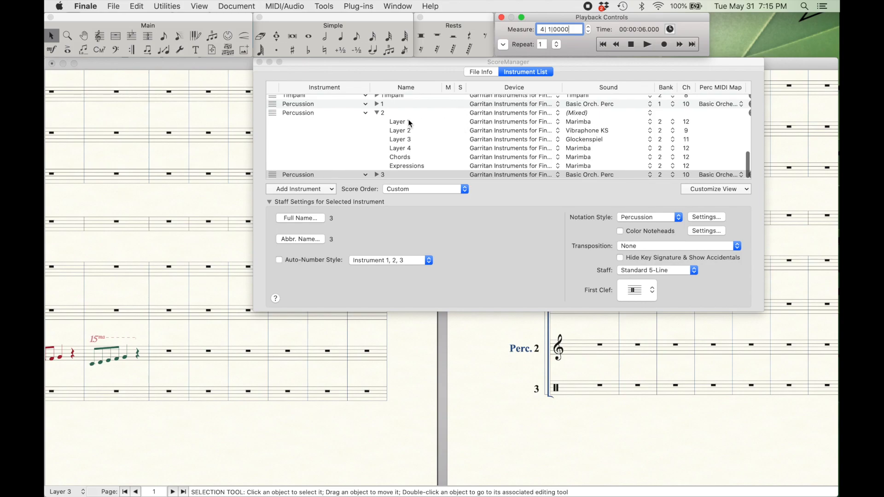
pyautogui.click(577, 148)
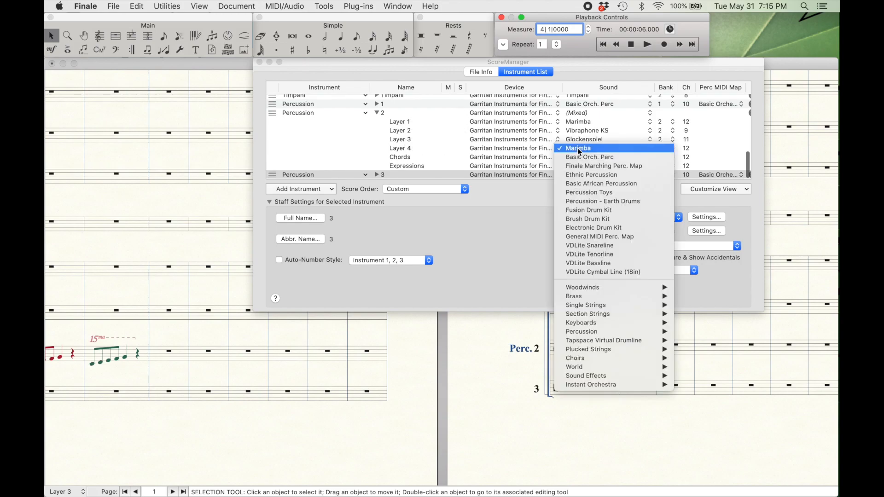
pyautogui.click(581, 157)
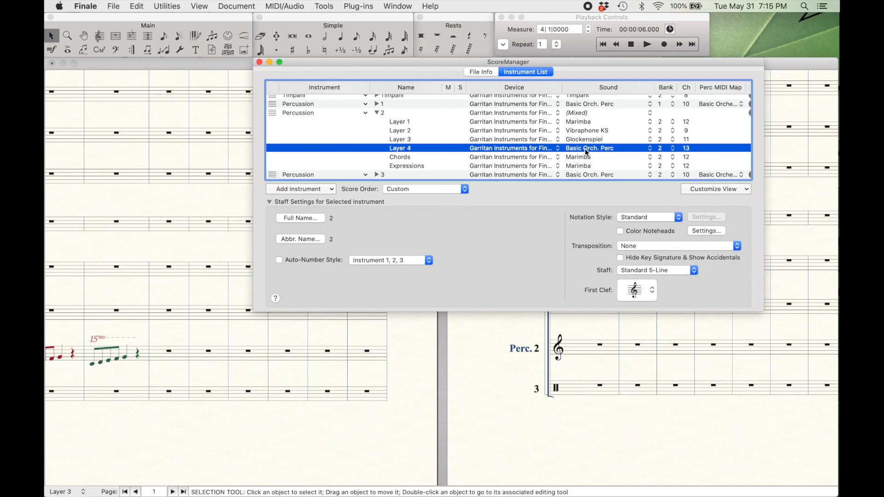
# Step: Try the Percussion notation style with a basic orchestral percussion layout on Percussion 2, and restore the Standard style
pyautogui.click(642, 217)
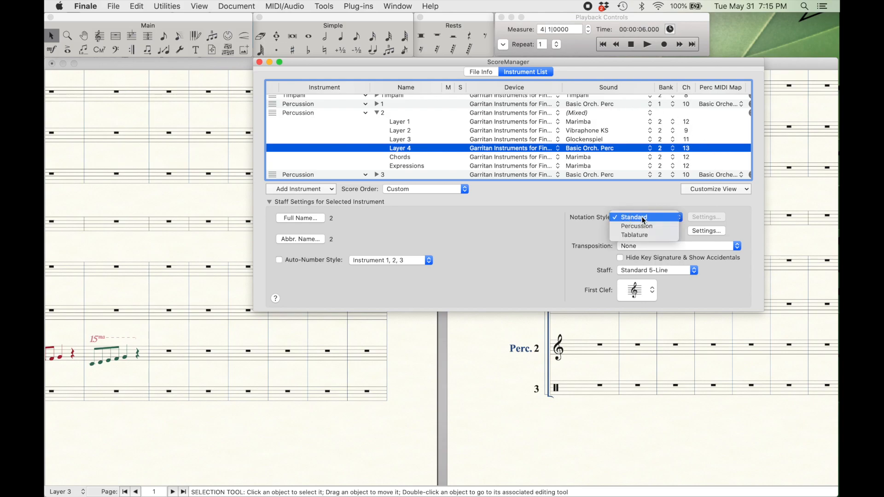
pyautogui.click(644, 227)
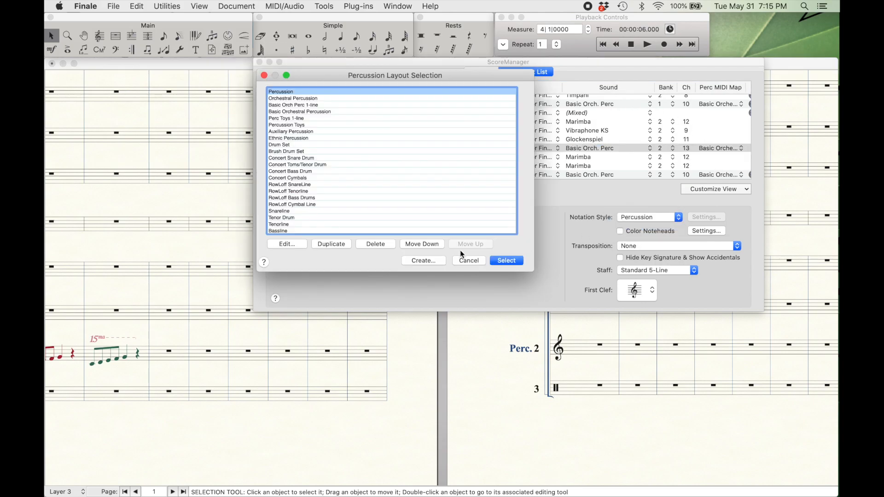
pyautogui.doubleClick(305, 109)
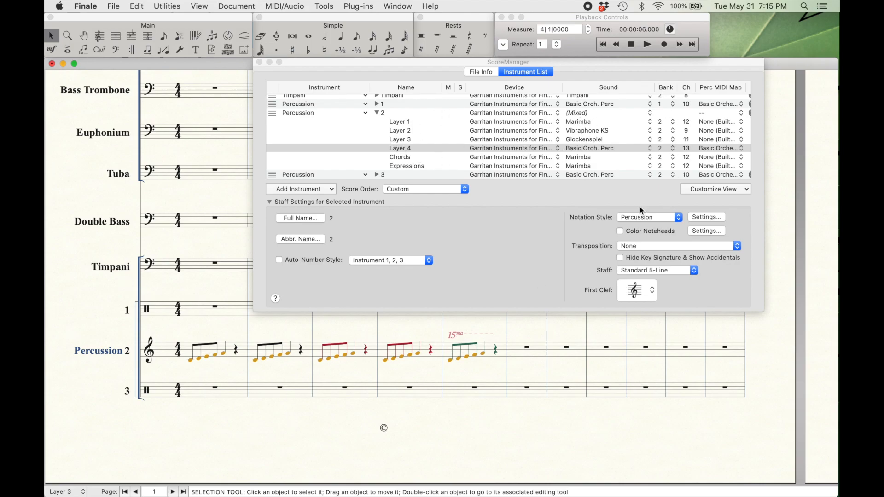
pyautogui.scroll(1, 529, 165)
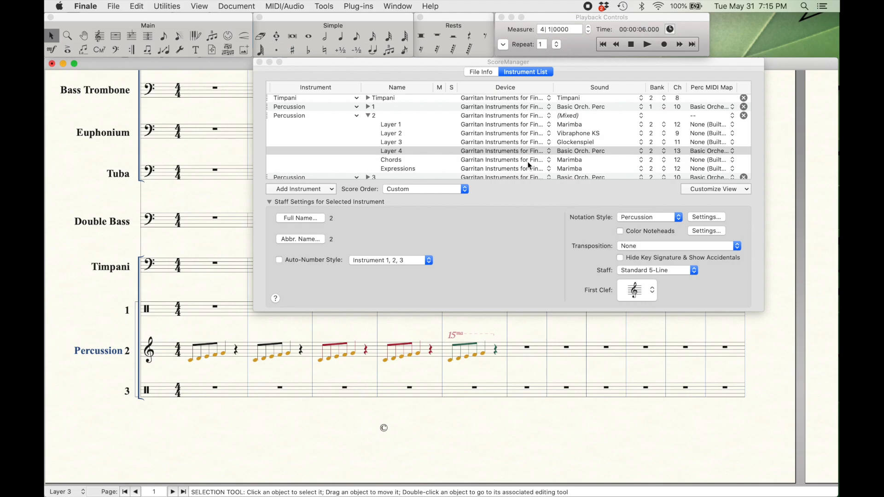
pyautogui.click(642, 218)
pyautogui.click(639, 207)
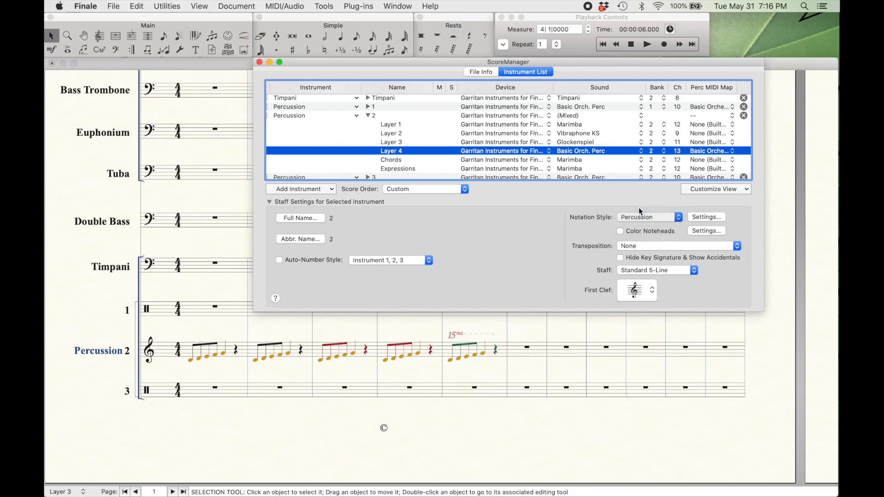
# Step: Make Layer 4 the active layer and enter a quarter note in the sixth measure of Percussion 2
pyautogui.hscroll(5, 433, 427)
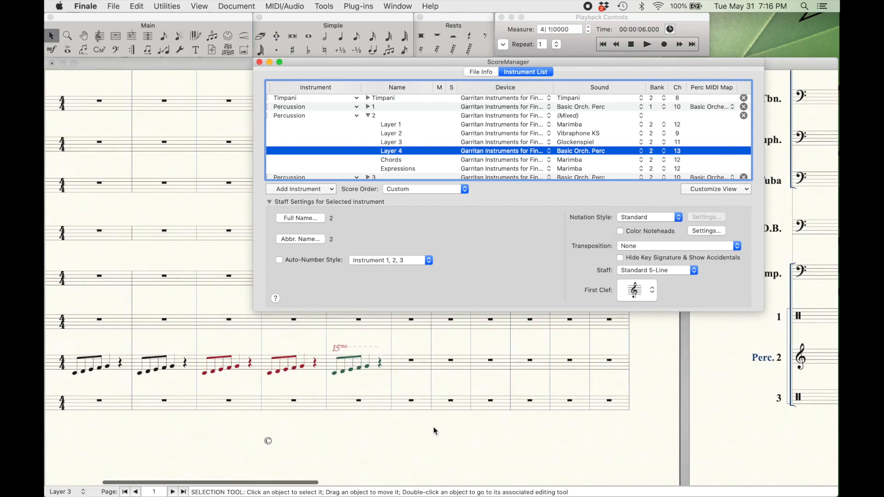
pyautogui.click(84, 492)
pyautogui.click(69, 483)
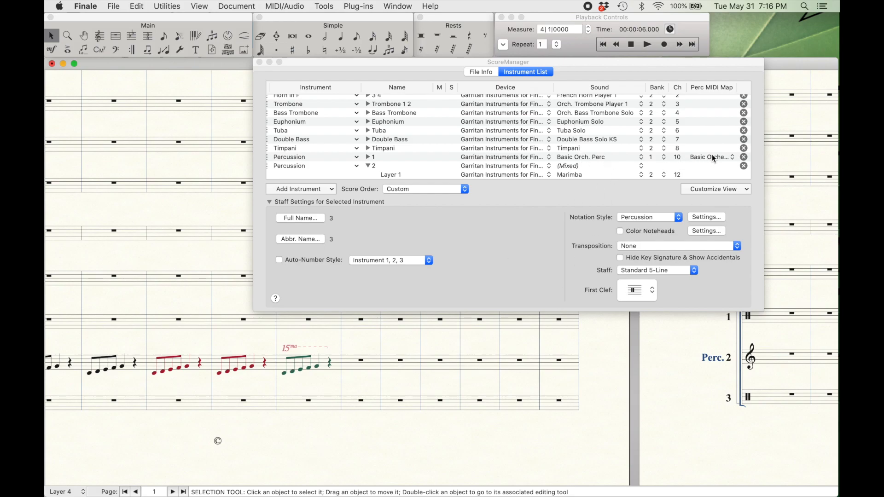
pyautogui.click(306, 369)
pyautogui.click(353, 368)
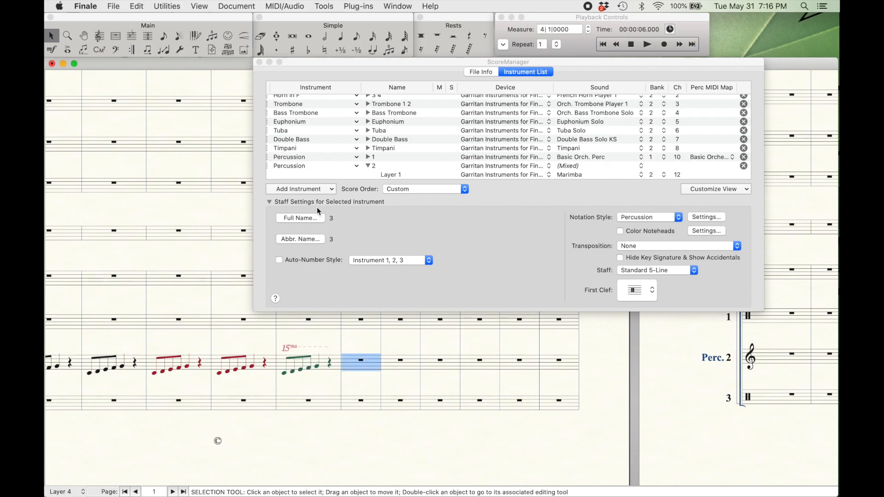
pyautogui.click(341, 37)
pyautogui.click(350, 363)
# Step: Shift the Layer 4 quarter note down and up through different pitches to audition the percussion sounds, and delete it
pyautogui.press('Down')
pyautogui.press('Down')
pyautogui.press('Up')
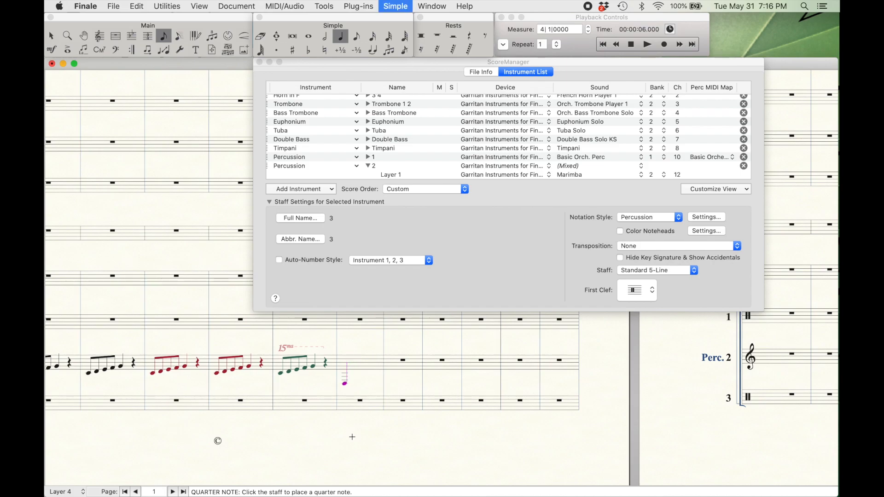
pyautogui.press('Up')
pyautogui.press('Up')
pyautogui.press('Up')
pyautogui.press('Up')
pyautogui.press('Up')
pyautogui.press('Up')
pyautogui.press('Up')
pyautogui.press('Up')
pyautogui.press('Up')
pyautogui.press('Up')
pyautogui.press('Down')
pyautogui.press('Down')
pyautogui.press('Down')
pyautogui.press('Down')
pyautogui.press('Down')
pyautogui.press('Down')
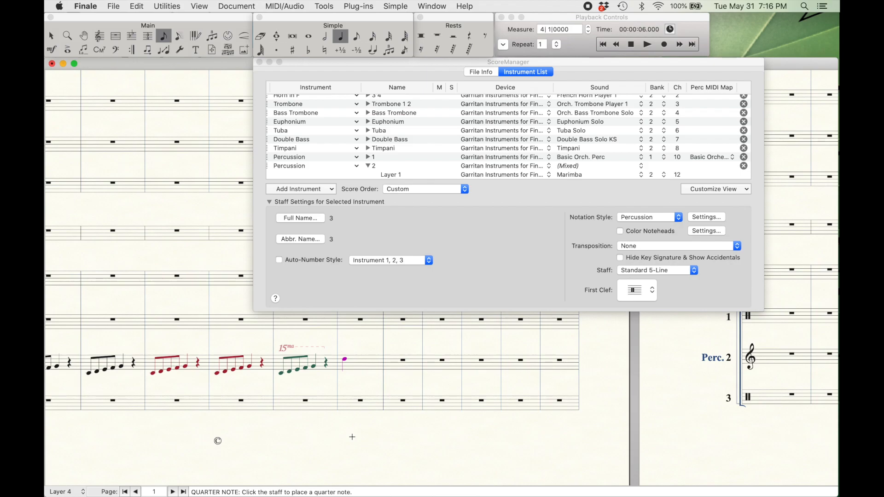
pyautogui.press('BackSpace')
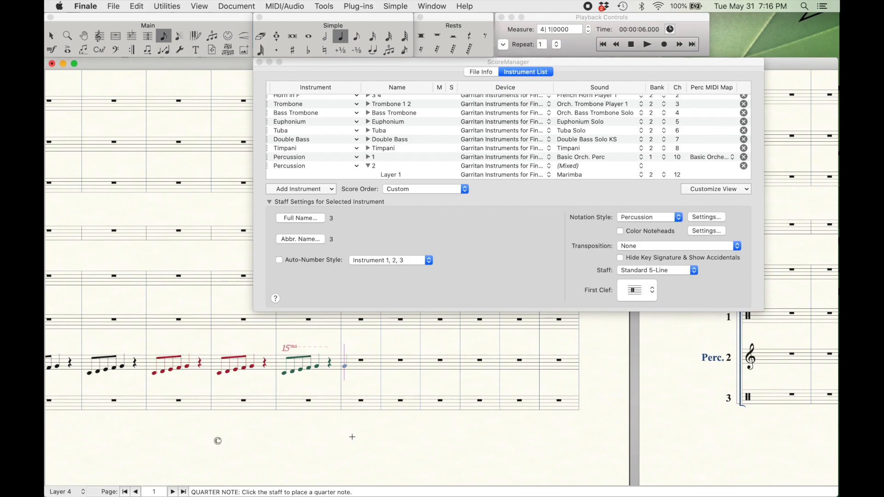
# Step: Make Layer 1 active and fill the first two measures of Percussion 1 with four quarter notes each
pyautogui.click(59, 494)
pyautogui.click(67, 462)
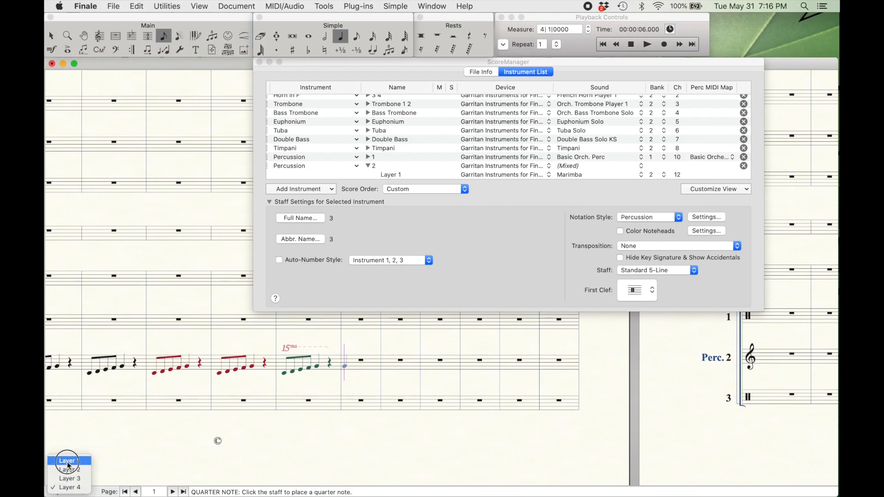
pyautogui.hscroll(-9, 325, 408)
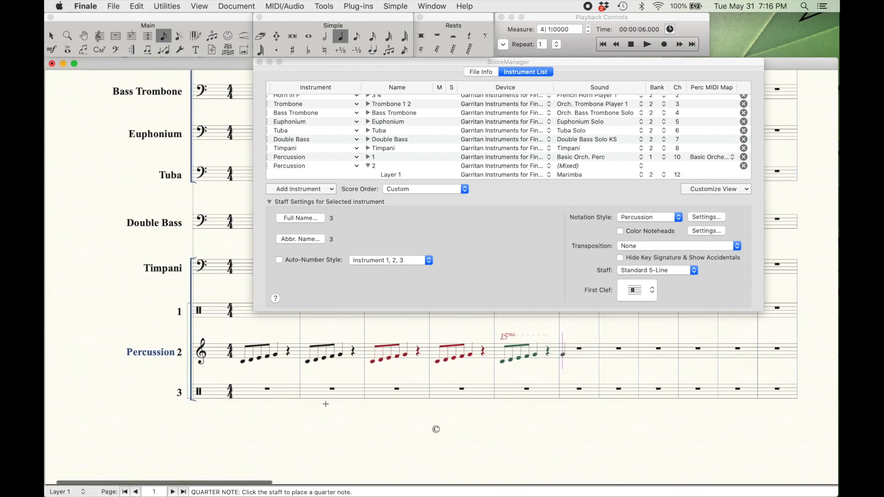
pyautogui.hscroll(5, 325, 408)
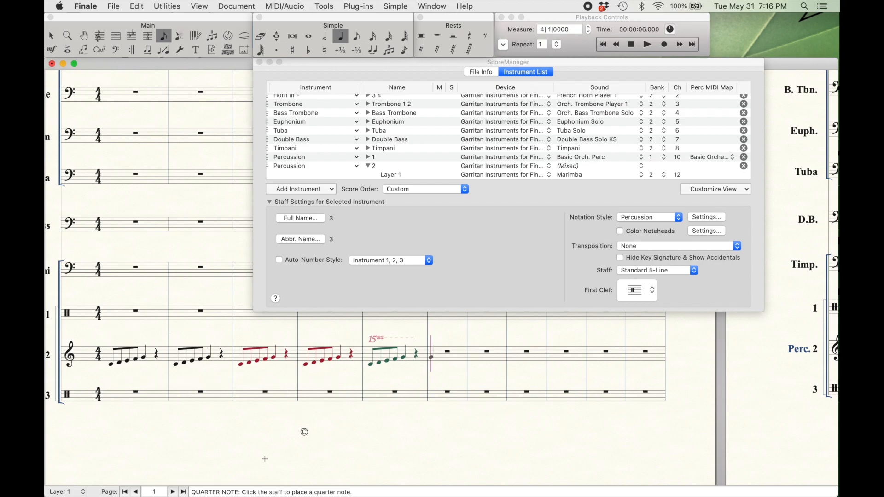
pyautogui.click(112, 312)
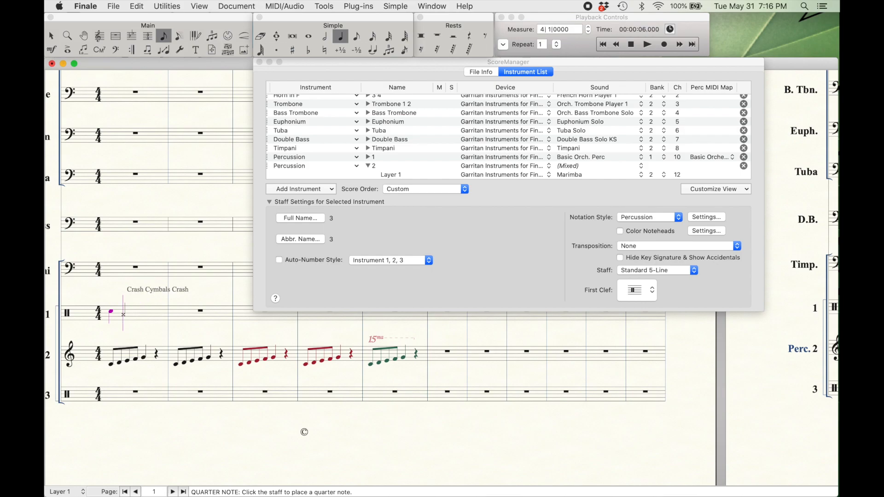
pyautogui.click(127, 311)
pyautogui.click(144, 312)
pyautogui.click(157, 312)
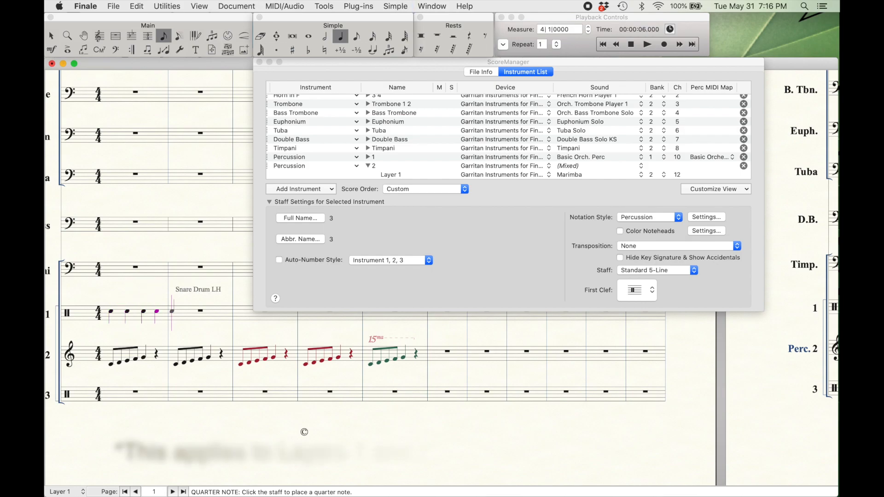
pyautogui.click(175, 312)
pyautogui.click(192, 312)
pyautogui.click(208, 312)
pyautogui.click(222, 312)
# Step: Switch to Layer 2 and enter quarter notes below every Layer 1 note in Percussion 1's first two measures
pyautogui.click(66, 492)
pyautogui.click(69, 462)
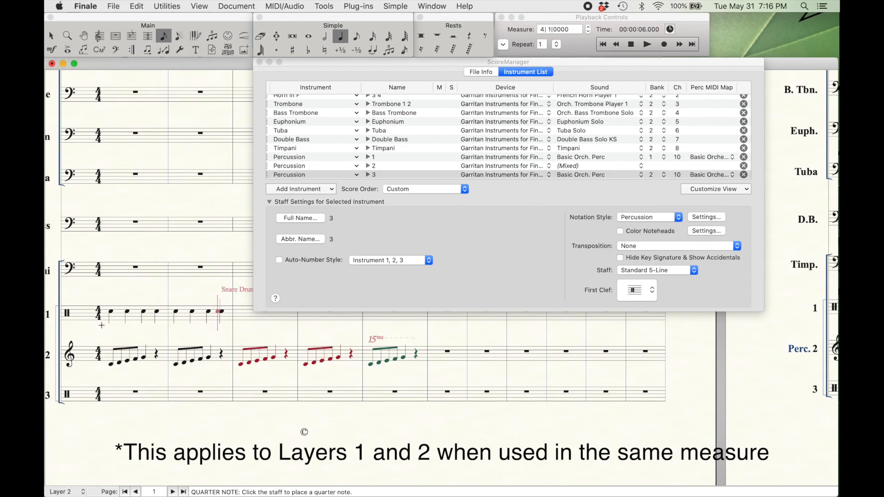
pyautogui.click(110, 318)
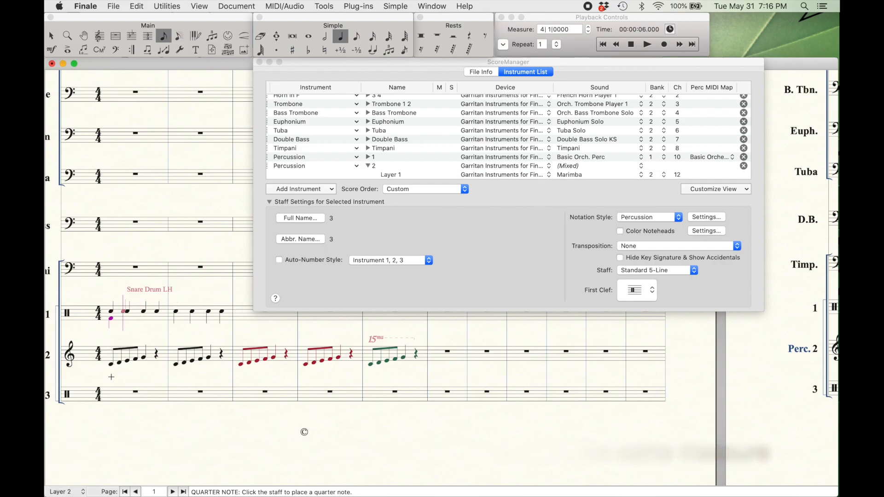
pyautogui.click(127, 318)
pyautogui.click(143, 318)
pyautogui.click(157, 318)
pyautogui.click(176, 318)
pyautogui.click(192, 318)
pyautogui.click(208, 318)
pyautogui.click(217, 318)
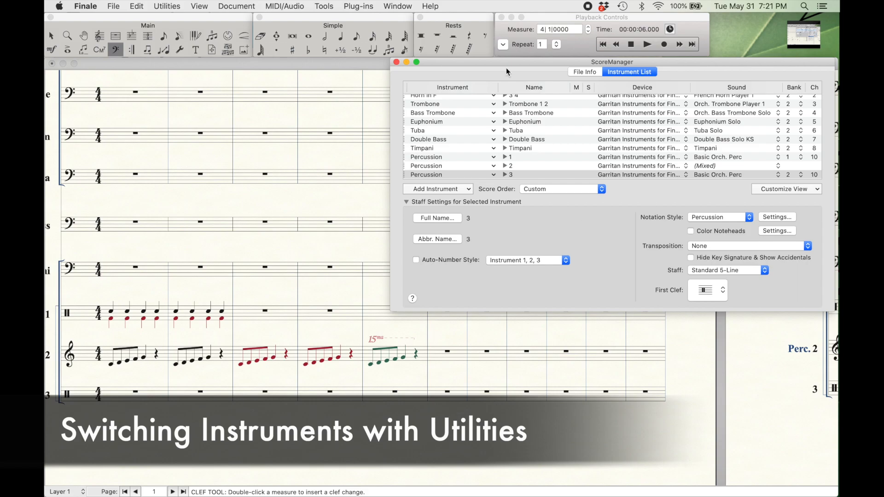
# Step: Change the instrument of the sixth to ninth measures of Percussion 2 to Accessories from the Percussion family
pyautogui.click(159, 6)
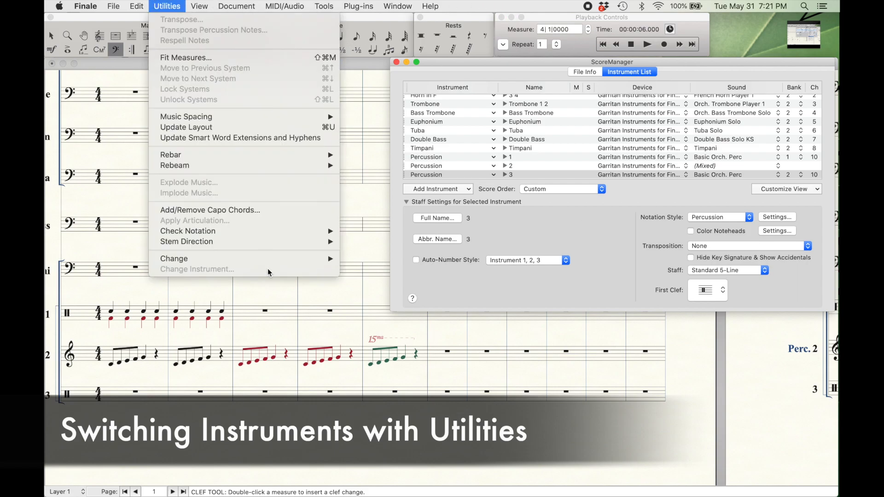
pyautogui.click(472, 354)
pyautogui.click(51, 37)
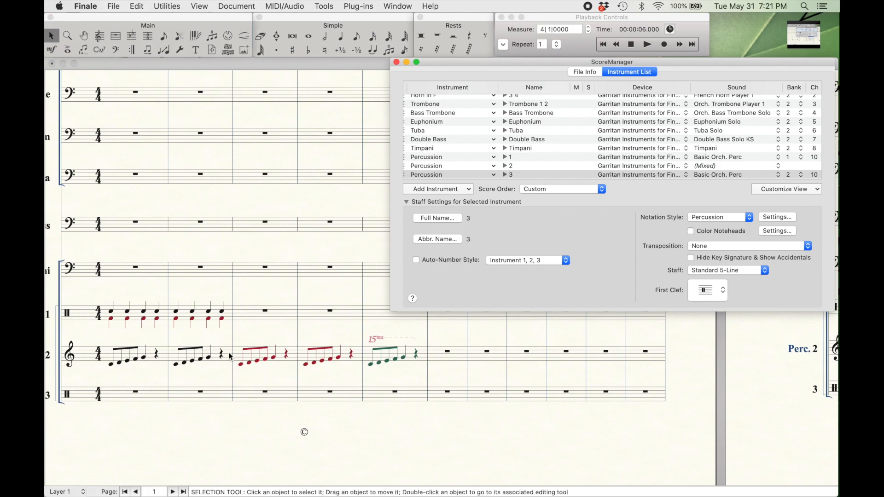
pyautogui.click(429, 372)
pyautogui.moveTo(429, 369); pyautogui.dragTo(482, 381)
pyautogui.moveTo(587, 373); pyautogui.dragTo(429, 347)
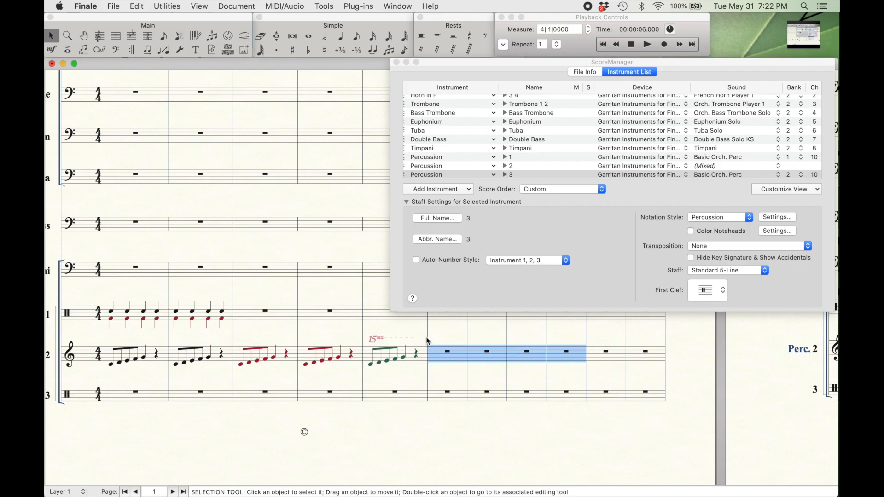
pyautogui.click(162, 5)
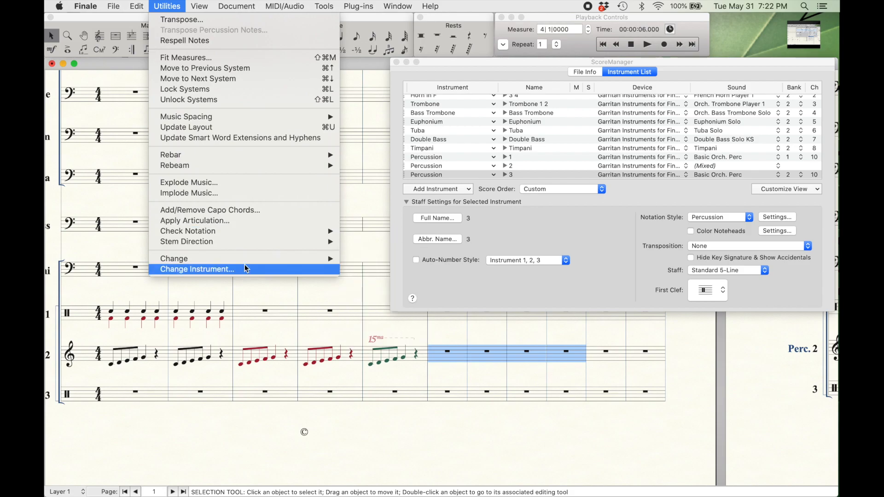
pyautogui.click(198, 269)
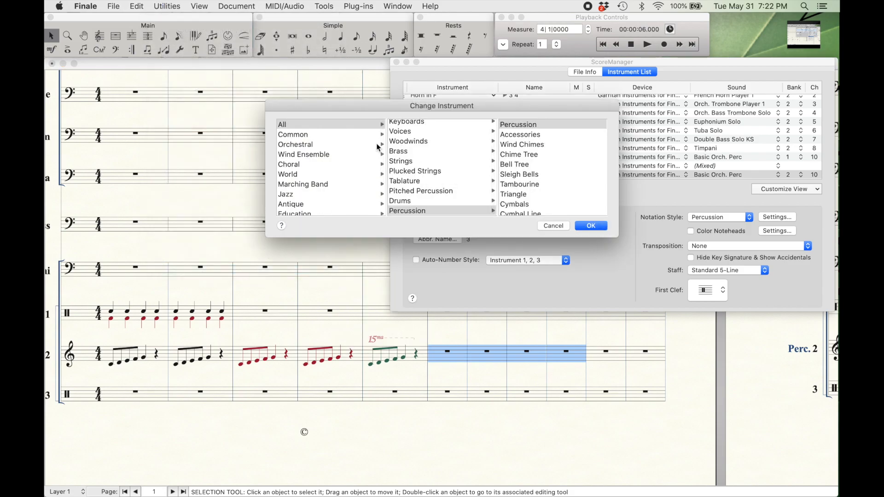
pyautogui.click(431, 211)
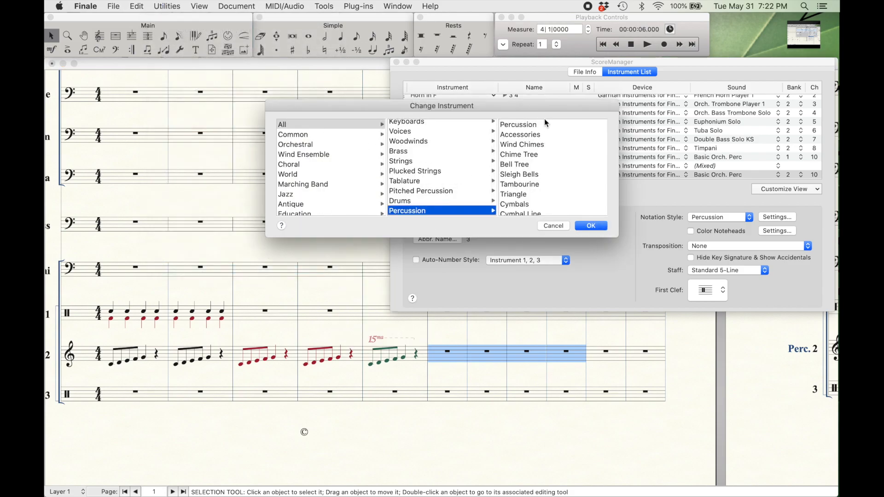
pyautogui.click(543, 135)
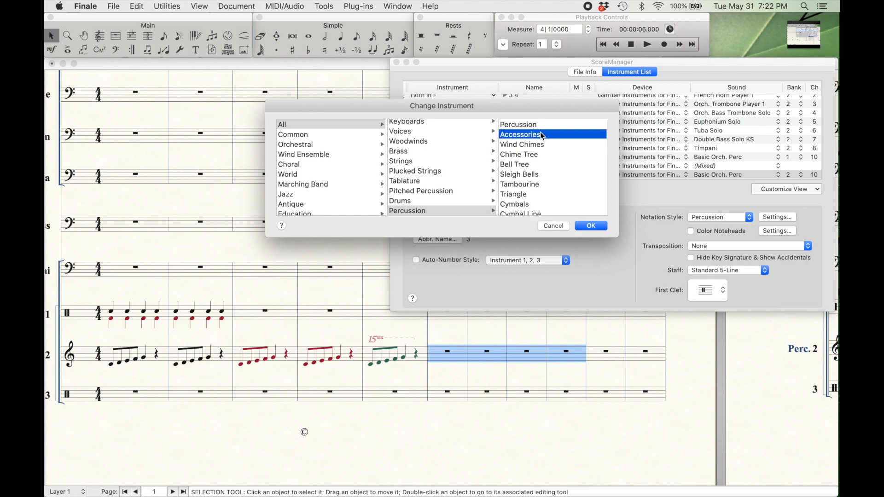
pyautogui.click(588, 226)
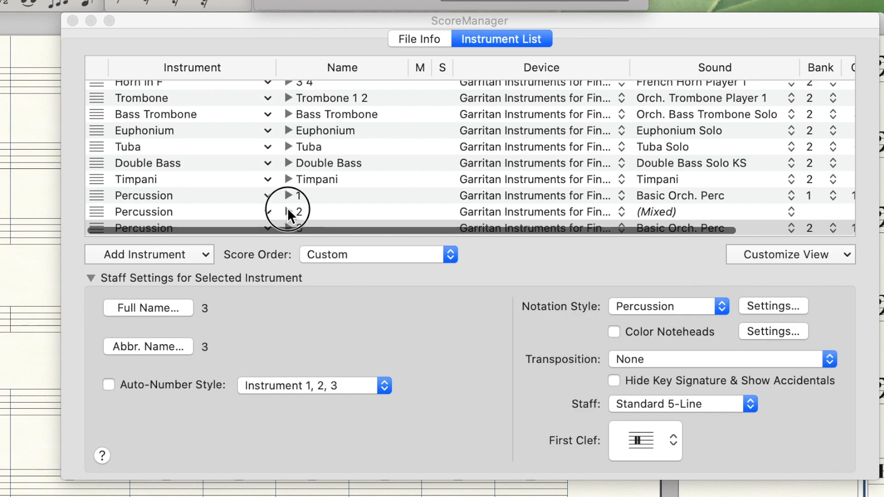
# Step: Expand Percussion 2 in the ScoreManager and examine its layer sounds and the mid-staff instrument change entries
pyautogui.click(288, 211)
pyautogui.scroll(-6, 470, 144)
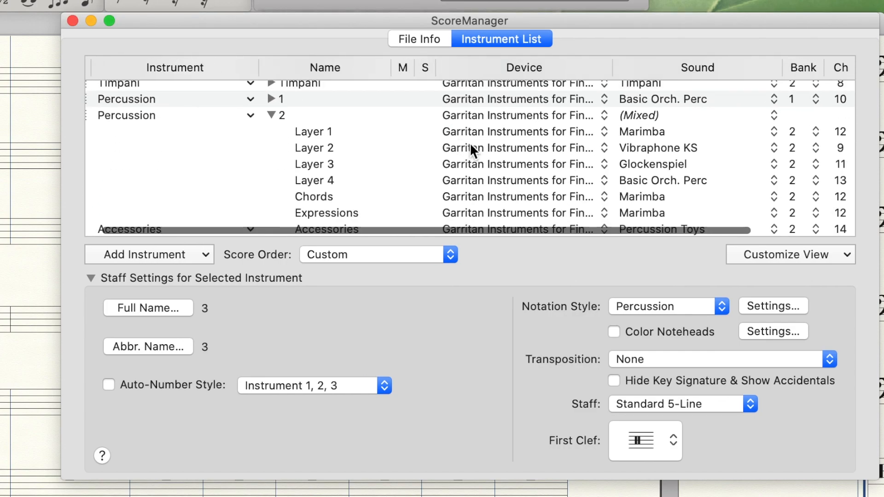
pyautogui.hscroll(4, 470, 144)
pyautogui.hscroll(-3, 470, 142)
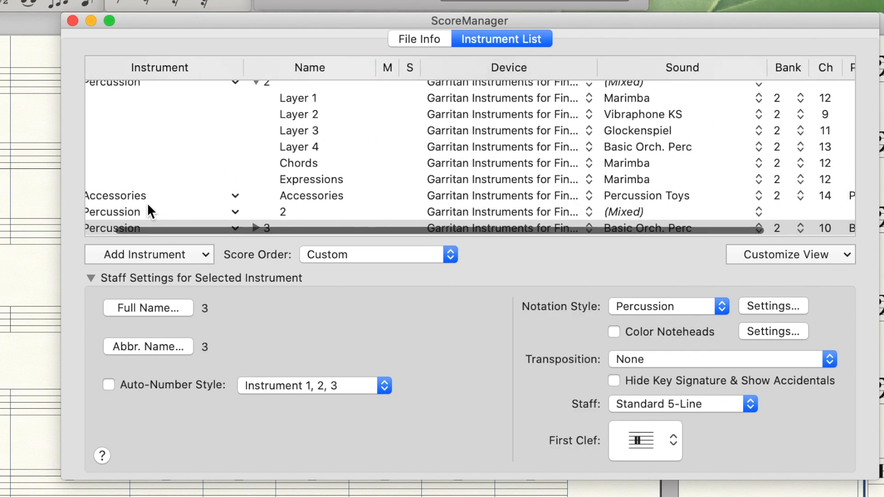
pyautogui.hscroll(-2, 146, 194)
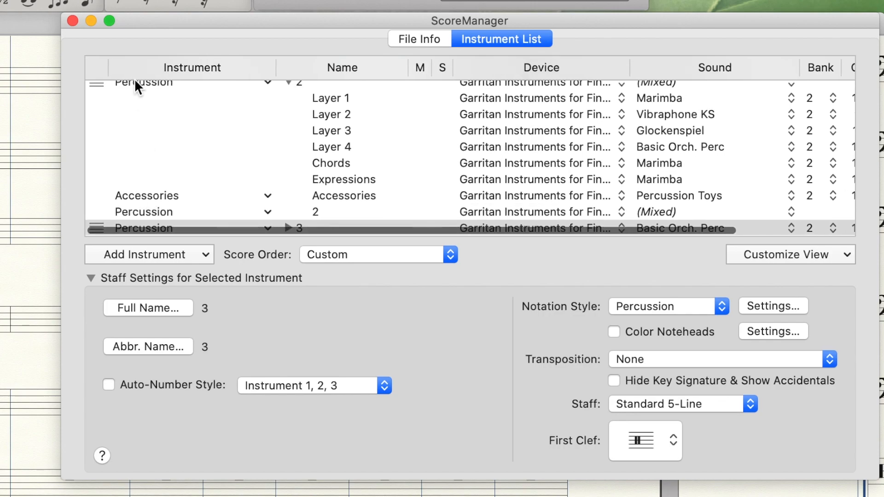
pyautogui.scroll(2, 148, 148)
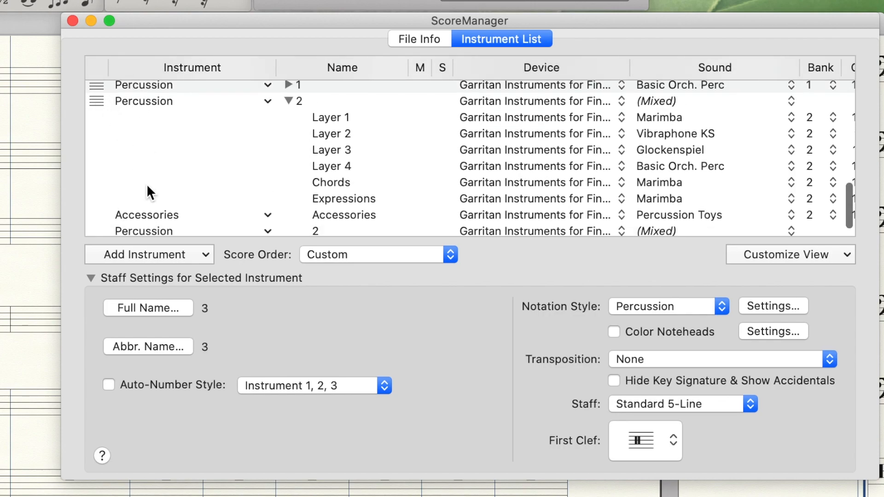
pyautogui.scroll(-2, 229, 203)
pyautogui.hscroll(3, 229, 204)
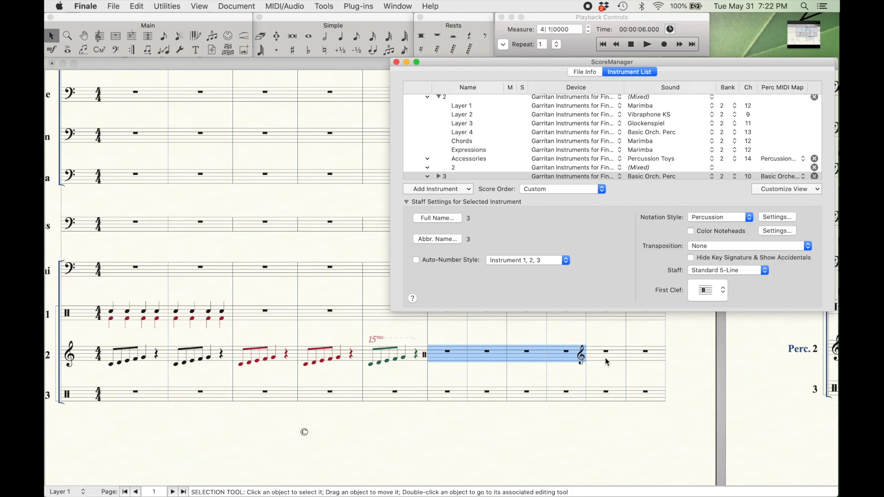
pyautogui.hscroll(-5, 546, 139)
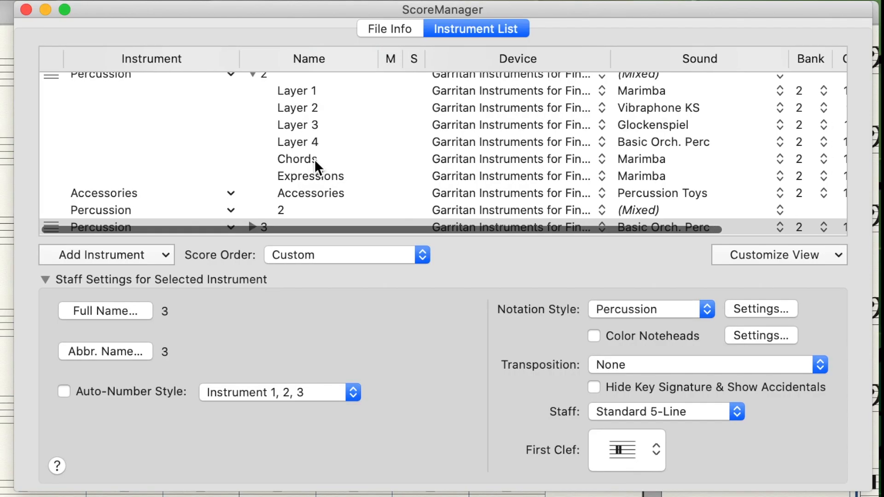
# Step: Compare the notation style and clef settings of the Accessories entry with those of the Percussion 2 Expressions entry
pyautogui.click(352, 198)
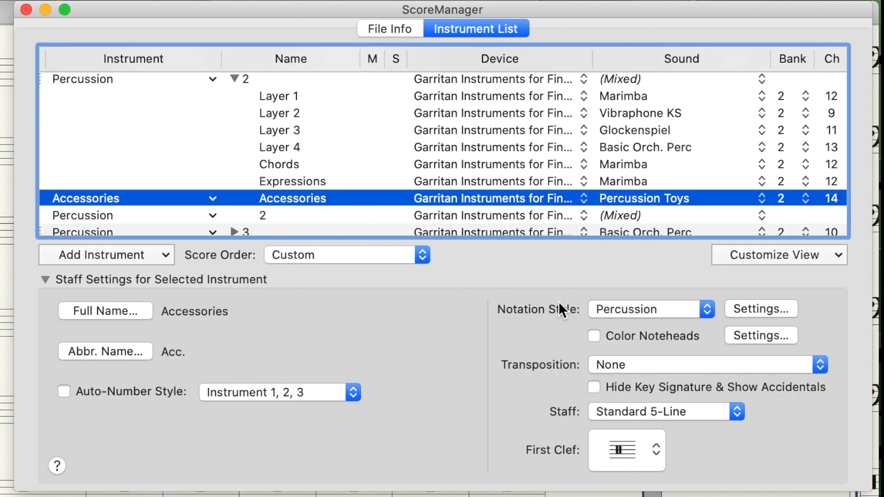
pyautogui.press('Up')
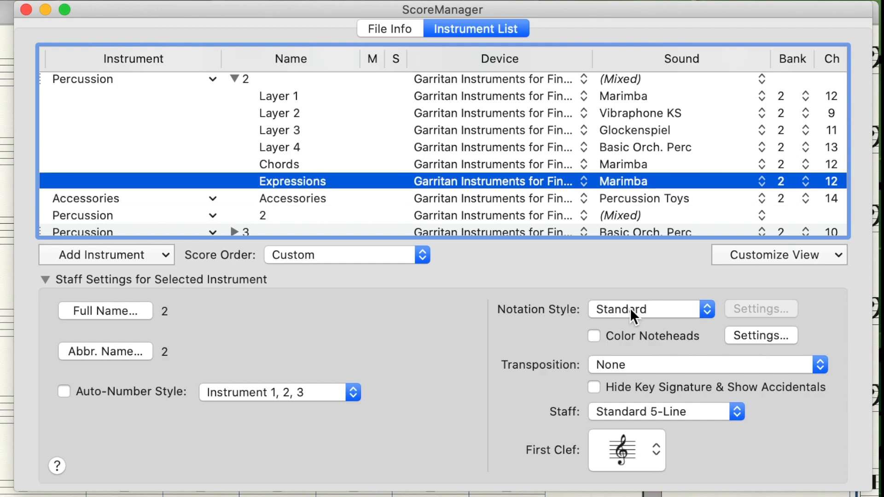
pyautogui.click(630, 308)
pyautogui.click(627, 306)
pyautogui.press('Down')
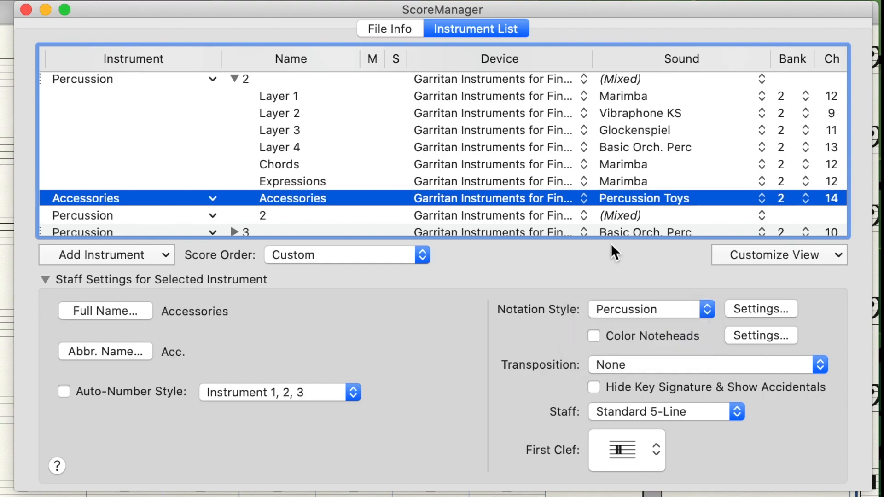
pyautogui.press('Up')
pyautogui.press('Down')
pyautogui.press('Up')
pyautogui.press('Down')
pyautogui.press('Up')
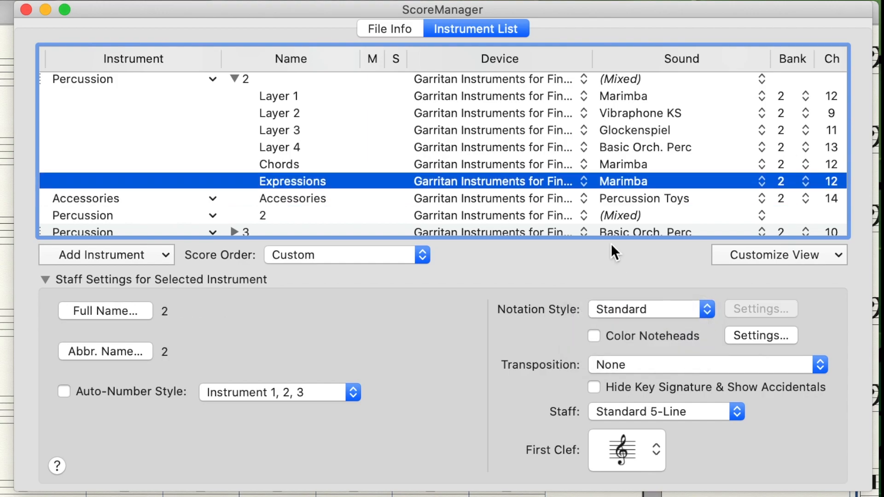
pyautogui.press('Down')
pyautogui.press('Up')
pyautogui.press('Down')
pyautogui.press('Up')
pyautogui.press('Down')
pyautogui.press('Up')
pyautogui.press('Down')
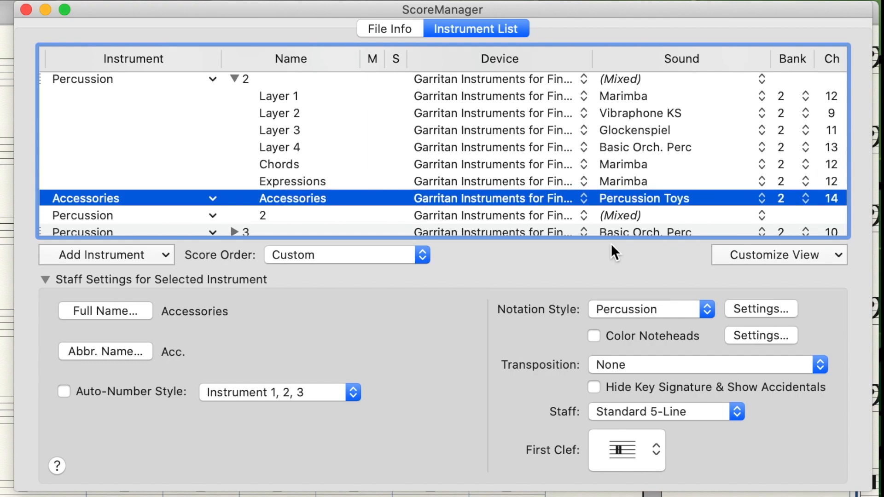
pyautogui.press('Up')
pyautogui.press('Down')
# Step: Open the Accessories' Percussion Toys layout for editing and set the Cowbell's closed notehead to Z
pyautogui.click(763, 313)
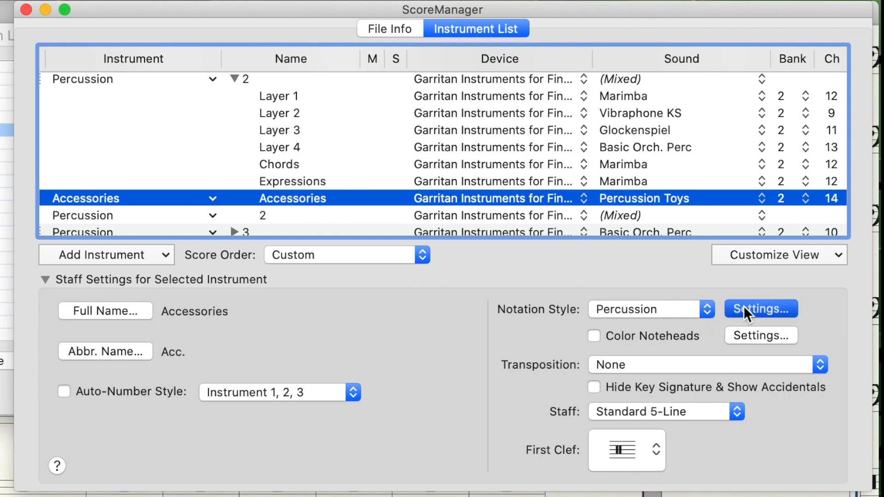
pyautogui.click(71, 340)
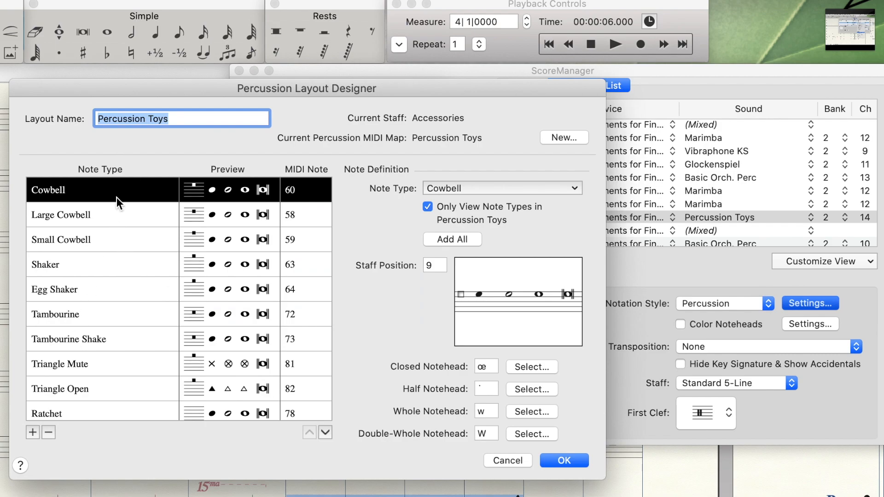
pyautogui.click(488, 368)
pyautogui.press('BackSpace')
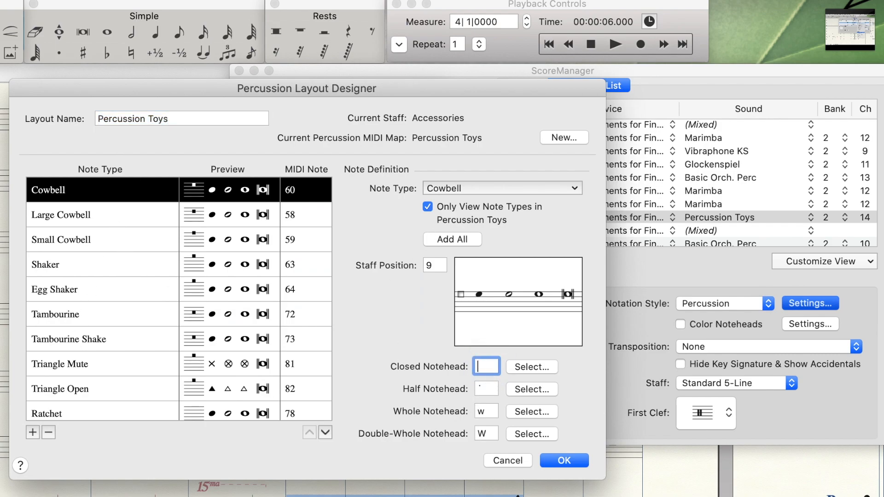
pyautogui.write('Z')
pyautogui.click(193, 215)
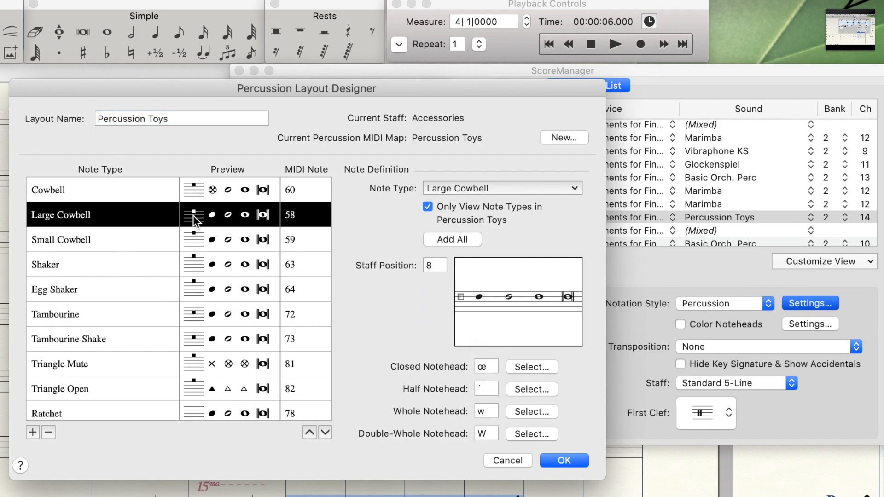
# Step: Set the Cowbell's closed notehead to z, then save and select the Percussion Toys layout
pyautogui.click(209, 190)
pyautogui.doubleClick(487, 366)
pyautogui.write('z')
pyautogui.click(219, 225)
pyautogui.click(219, 198)
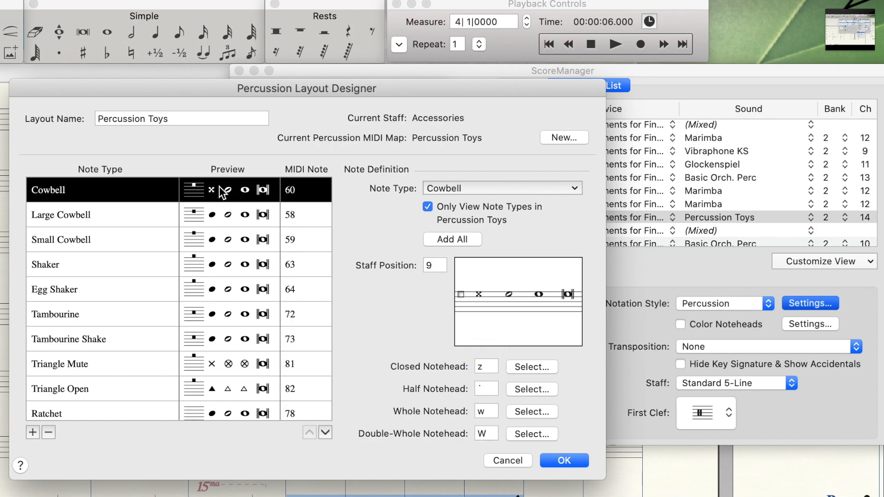
pyautogui.click(566, 462)
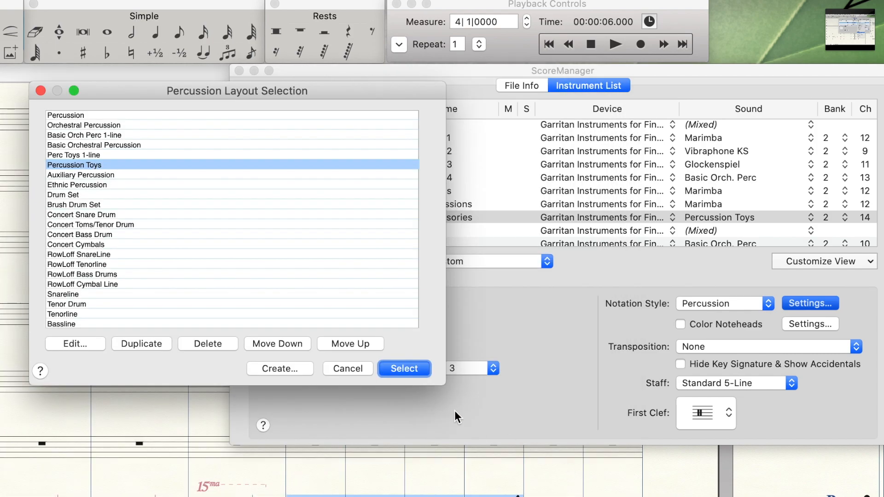
pyautogui.click(404, 369)
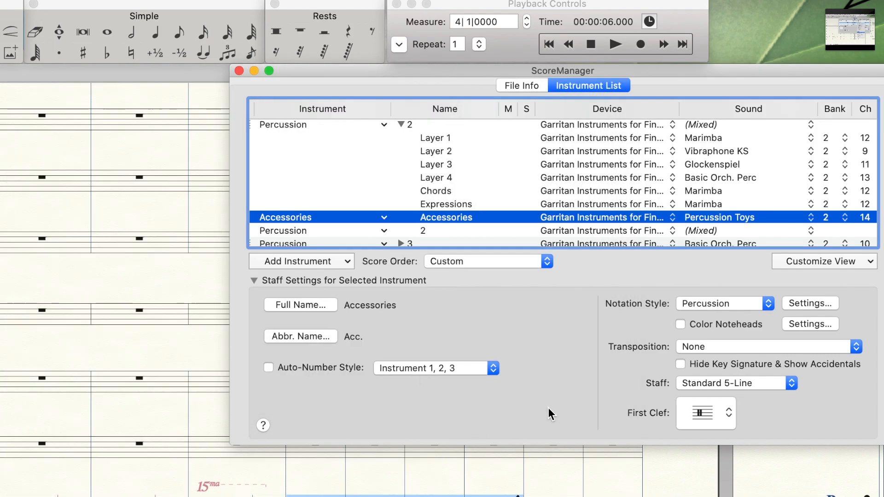
# Step: Close the ScoreManager and fill the sixth to ninth measures of Percussion 2 with quarter notes on Cowbell
pyautogui.click(239, 71)
pyautogui.click(155, 32)
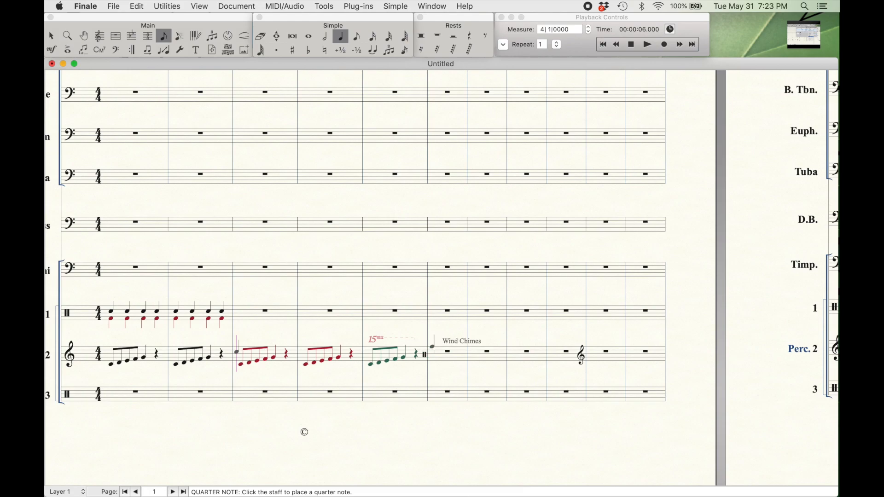
pyautogui.click(440, 349)
pyautogui.press('Right')
pyautogui.press('Up')
pyautogui.press('Up')
pyautogui.press('Return')
pyautogui.press('Return')
pyautogui.press('Return')
pyautogui.press('Return')
pyautogui.press('Return')
pyautogui.press('Return')
pyautogui.press('Return')
pyautogui.press('Return')
pyautogui.press('Return')
pyautogui.press('Return')
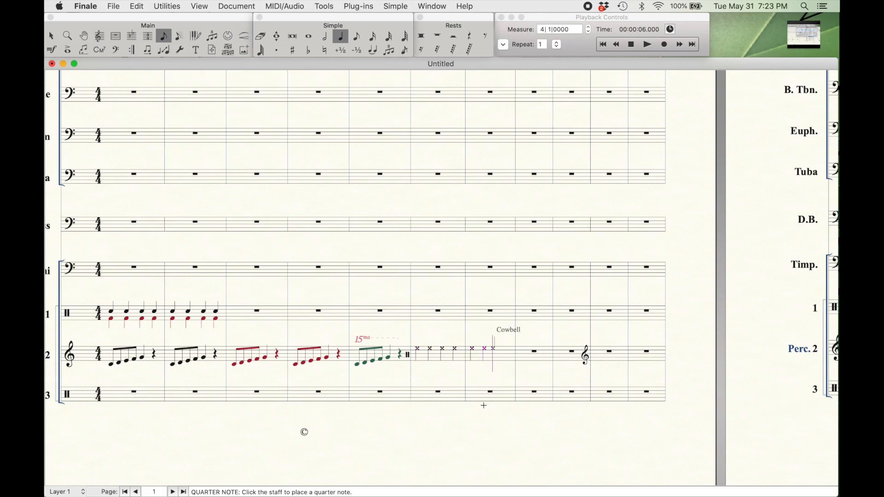
pyautogui.press('Return')
pyautogui.press('Return')
pyautogui.press('Return')
pyautogui.press('Return')
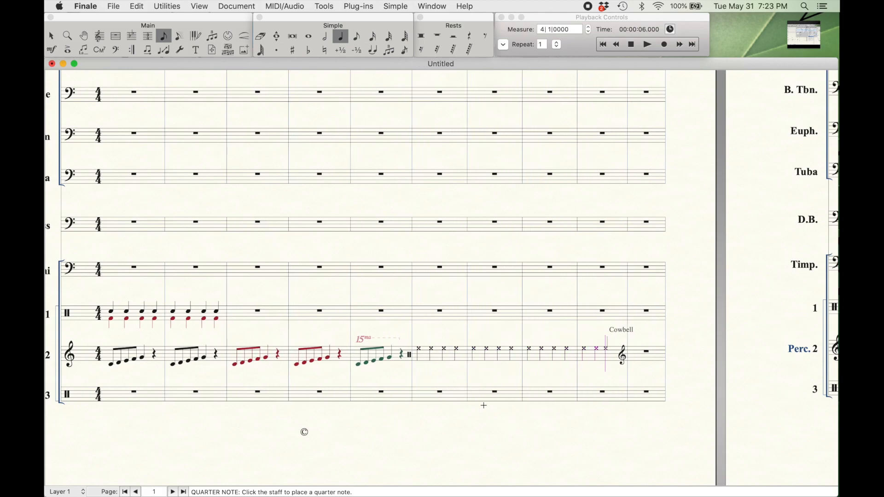
pyautogui.press('Return')
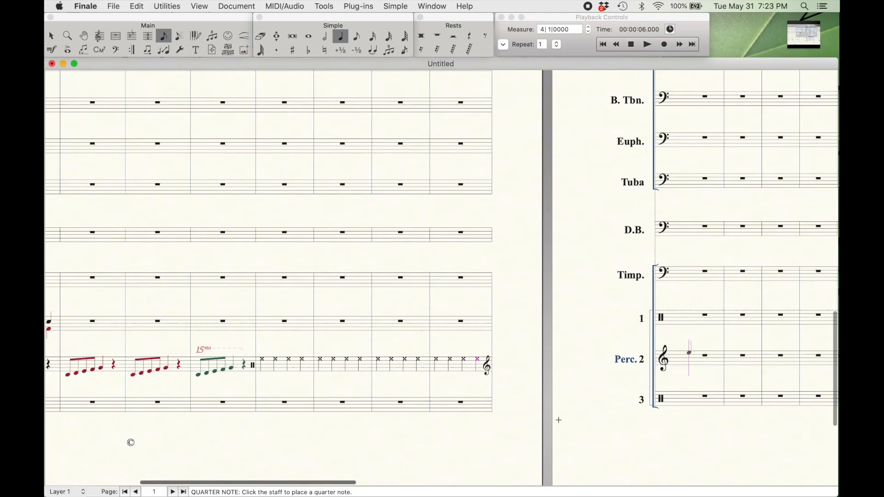
# Step: Enter six descending quarter notes in Percussion 2 from the first measure of the next page, and end note entry
pyautogui.press('Return')
pyautogui.press('Down')
pyautogui.press('Return')
pyautogui.press('Down')
pyautogui.press('Return')
pyautogui.press('Down')
pyautogui.press('Return')
pyautogui.press('Down')
pyautogui.press('Return')
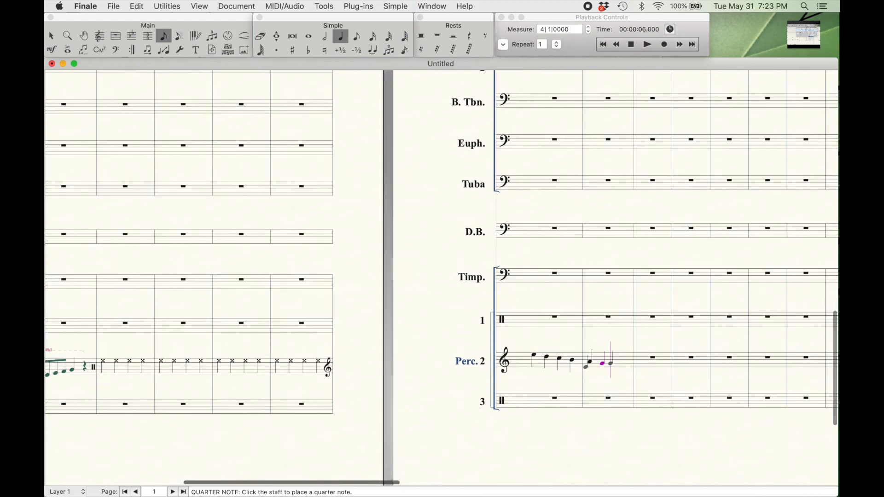
pyautogui.hscroll(-10, 586, 367)
pyautogui.hscroll(5, 586, 367)
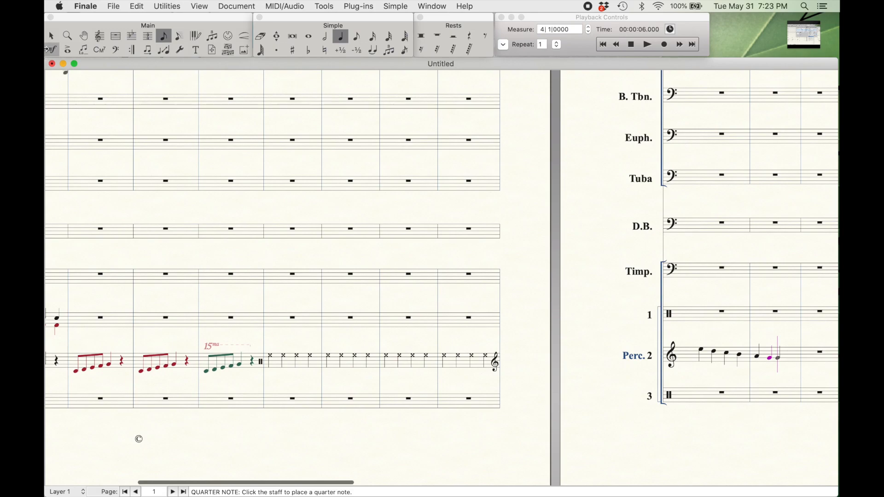
pyautogui.press('Escape')
pyautogui.hscroll(3, 464, 190)
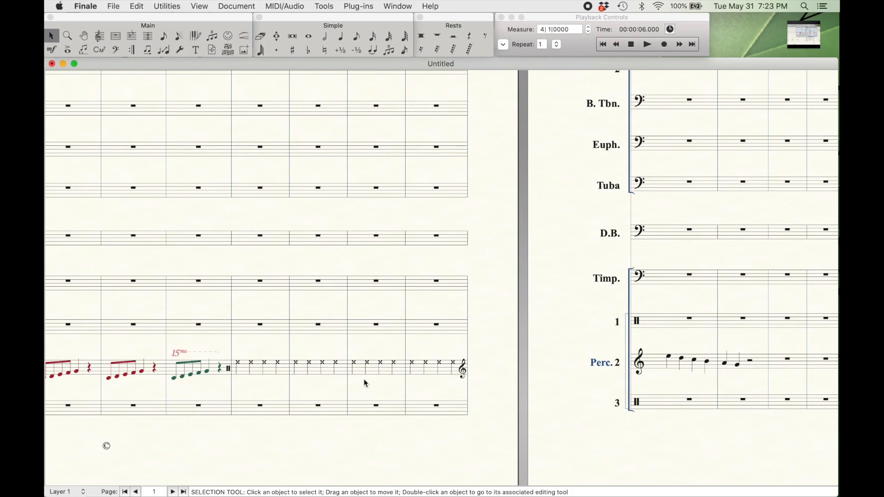
pyautogui.hscroll(-5, 306, 376)
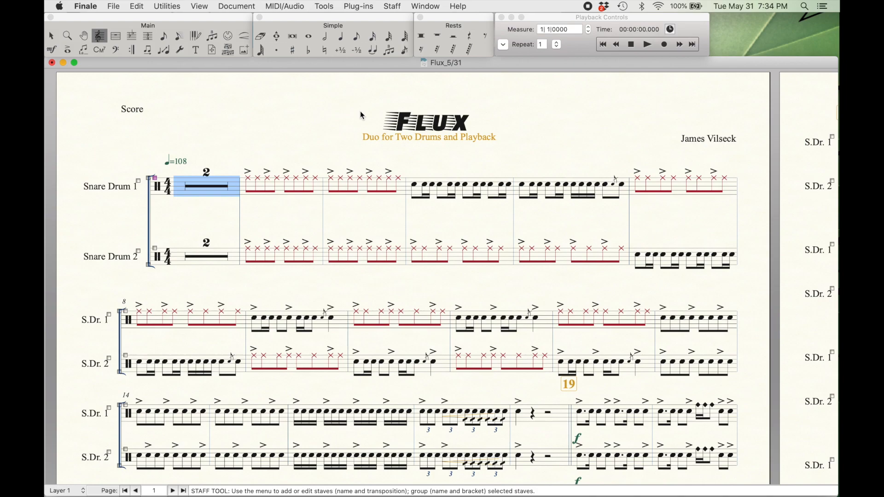
# Step: Create a miscellaneous text expression "Stick Click" and assign it to the first note of measure 3 in Snare Drum 1
pyautogui.click(52, 49)
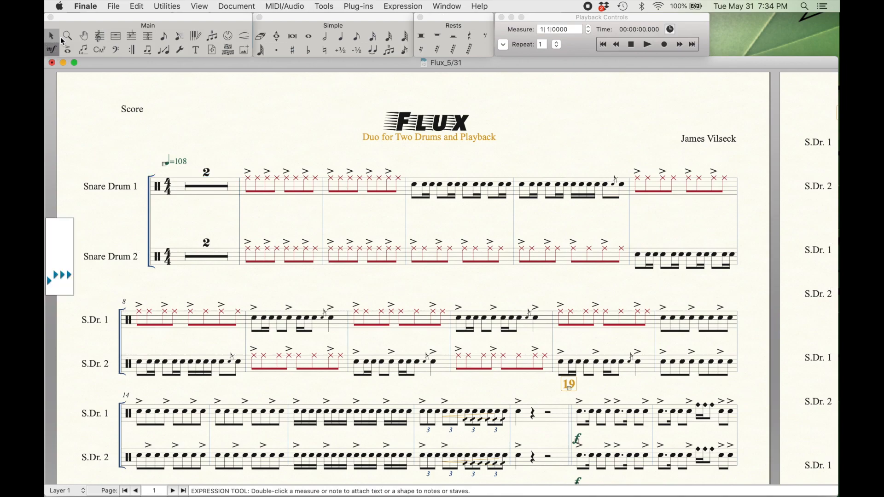
pyautogui.doubleClick(248, 182)
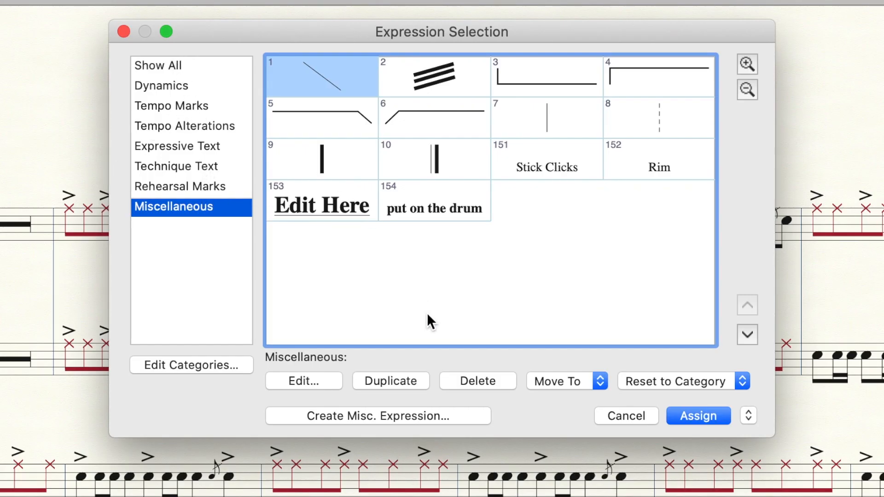
pyautogui.click(369, 416)
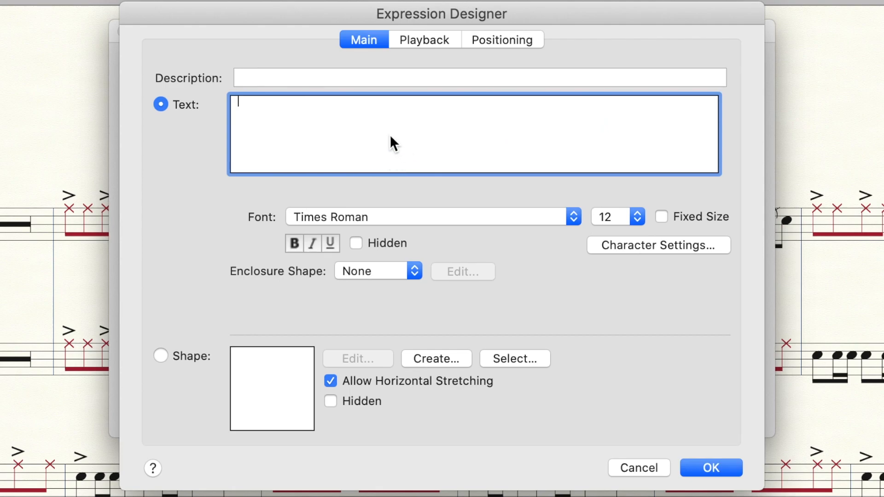
pyautogui.write('Stick Click')
pyautogui.click(714, 470)
pyautogui.click(695, 416)
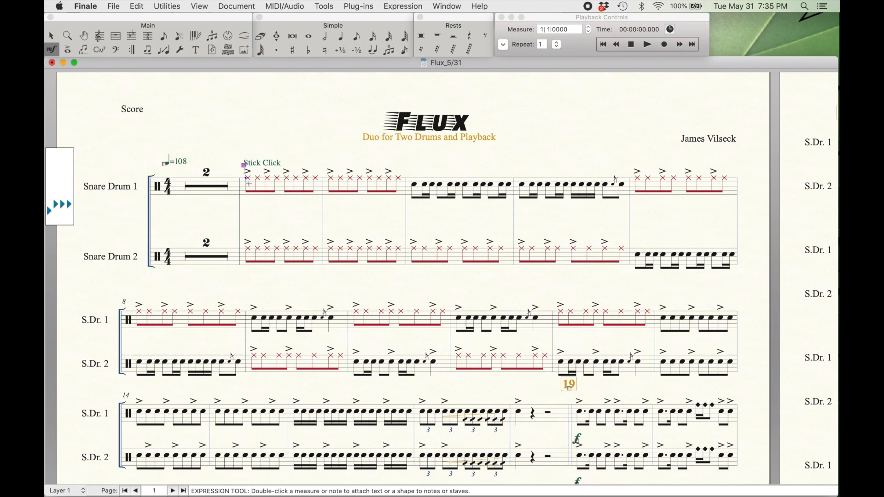
# Step: Try moving measure 3 of Snare Drum 1 down a system and back up, and undo both moves
pyautogui.click(51, 36)
pyautogui.click(286, 181)
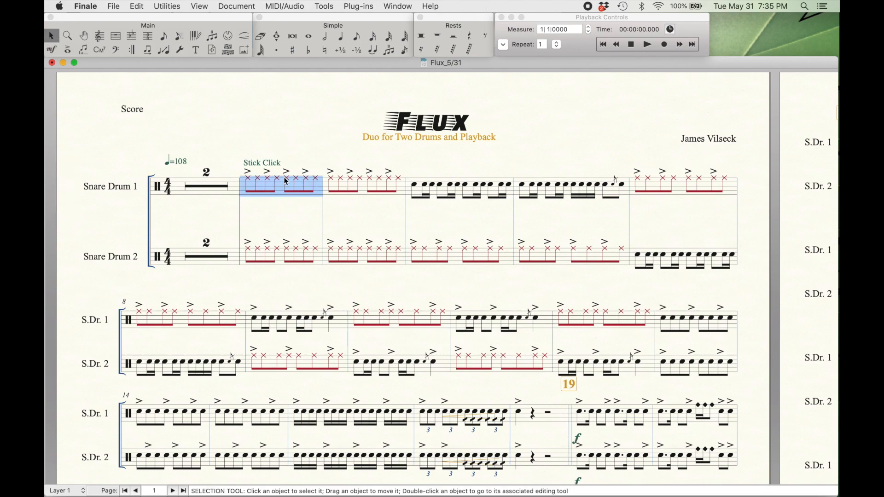
pyautogui.press('super+Down')
pyautogui.press('super+Up')
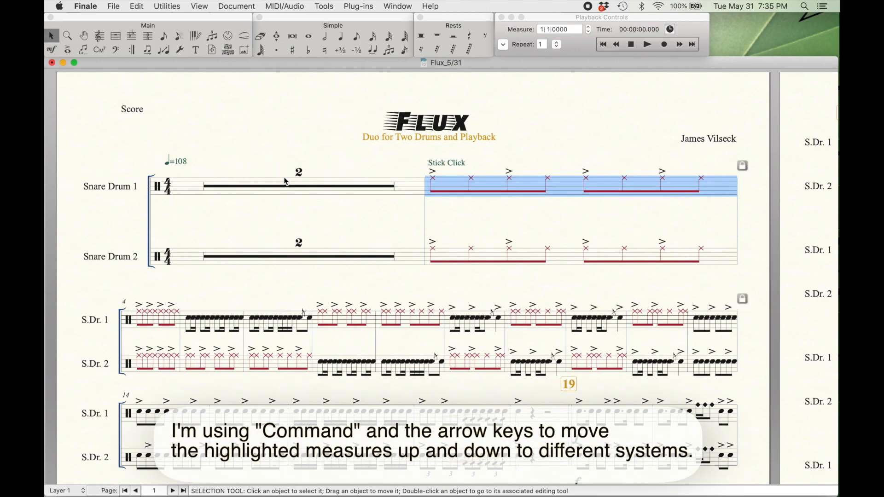
pyautogui.press('super+z')
pyautogui.press('super+z')
pyautogui.click(297, 150)
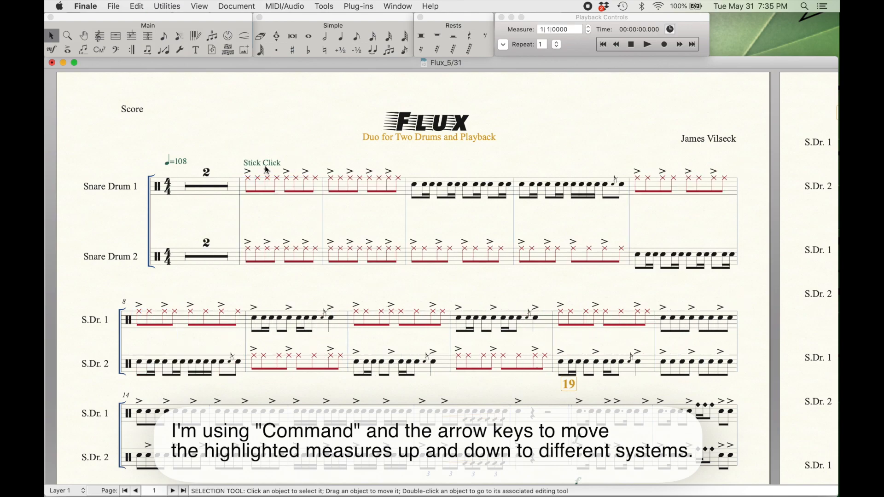
# Step: Add a "Stick Click" text block with the Text tool and place it just above measure 3 of Snare Drum 2
pyautogui.click(196, 49)
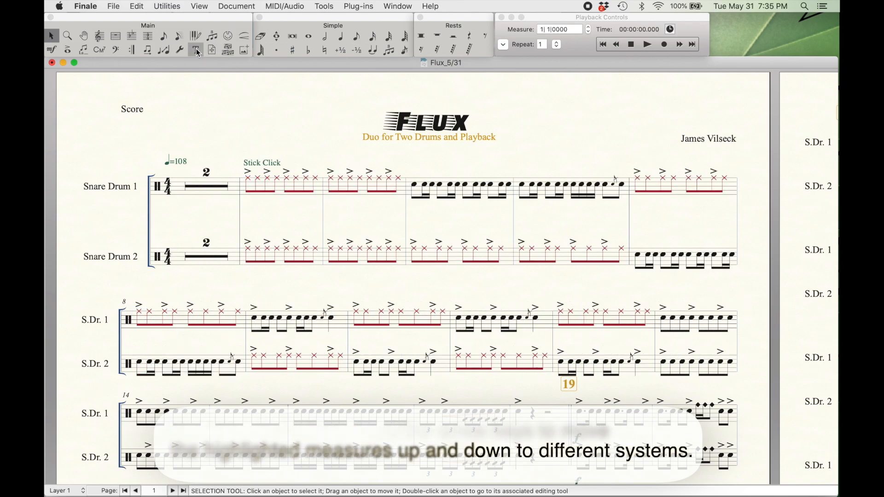
pyautogui.doubleClick(256, 205)
pyautogui.write('Stick Click')
pyautogui.press('Return')
pyautogui.click(52, 36)
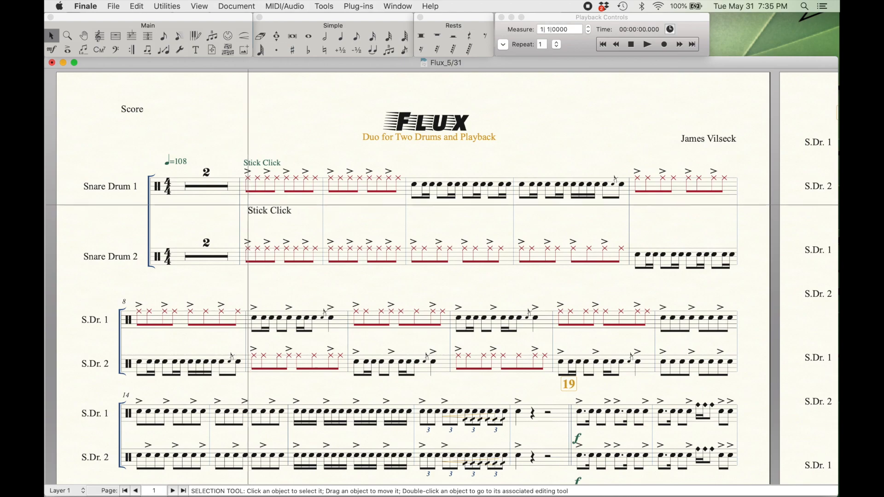
pyautogui.moveTo(263, 213); pyautogui.dragTo(257, 236)
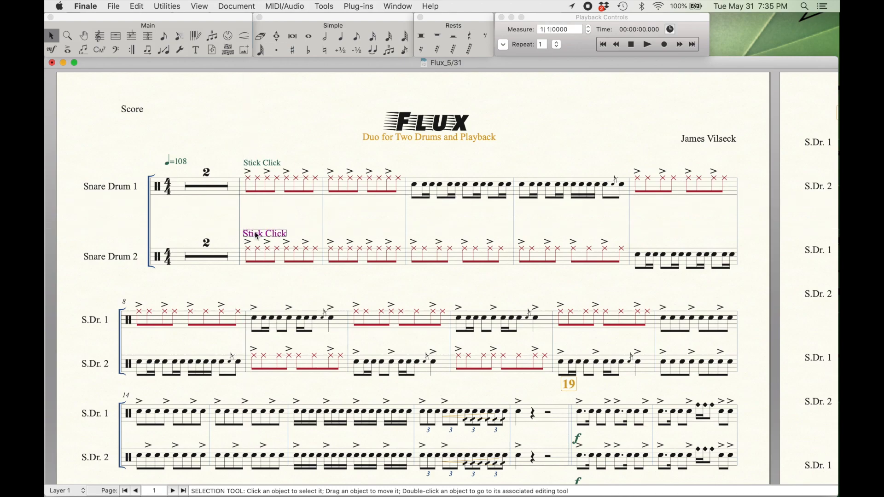
# Step: Try moving measure 3 of Snare Drum 2 to the next system, undo the move, and delete the "Stick Click" text block
pyautogui.click(274, 261)
pyautogui.press('Down')
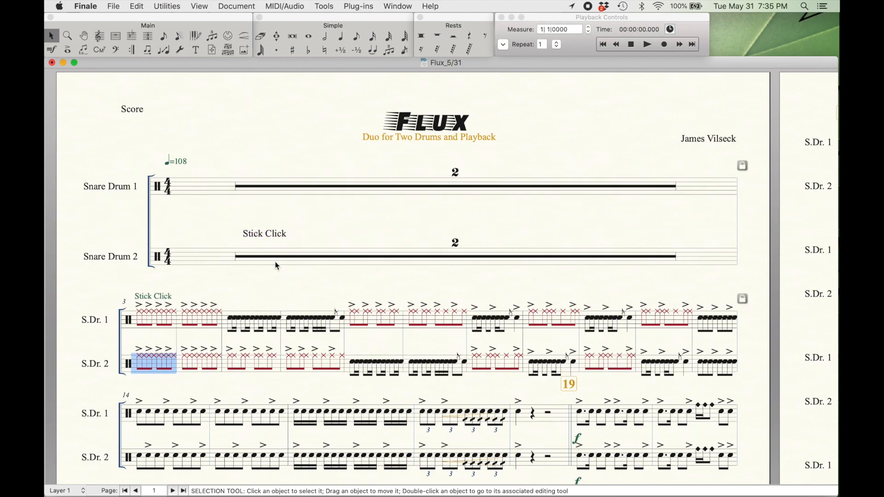
pyautogui.press('super+z')
pyautogui.click(258, 232)
pyautogui.press('Delete')
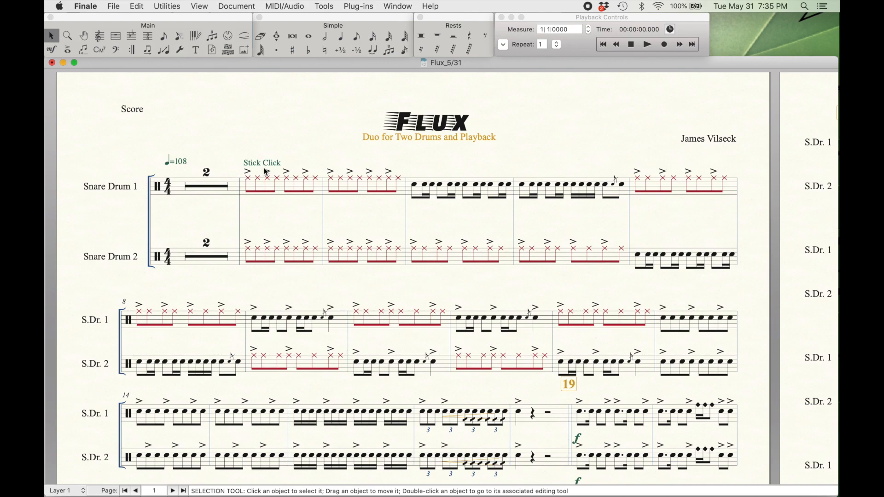
# Step: Set Snare Drum 1's staff type to 1-line with Full Barline in the ScoreManager, and close it
pyautogui.click(398, 6)
pyautogui.click(432, 129)
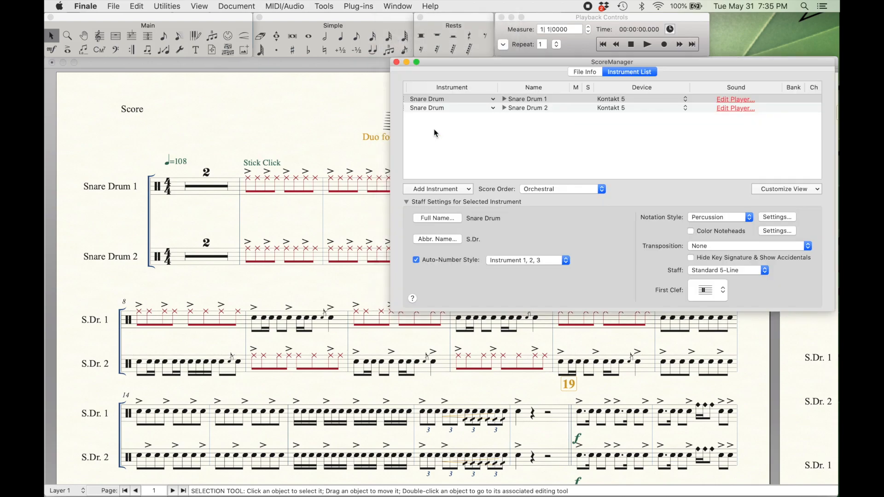
pyautogui.click(578, 99)
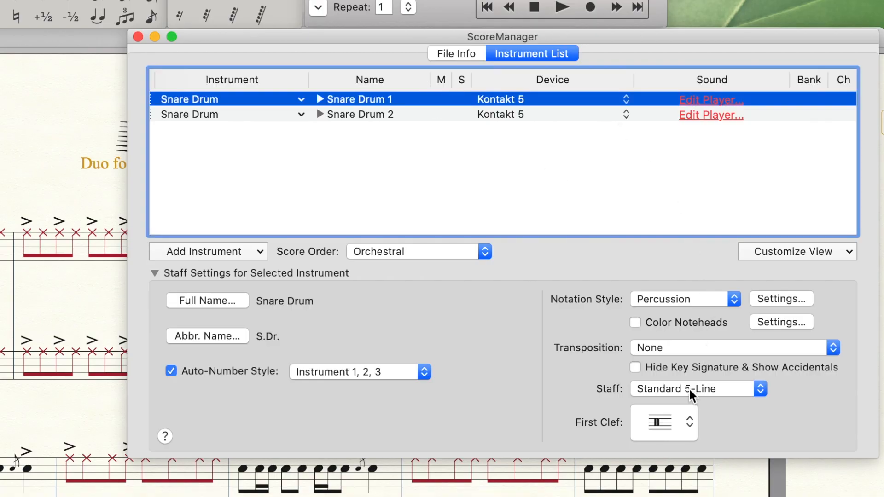
pyautogui.click(665, 389)
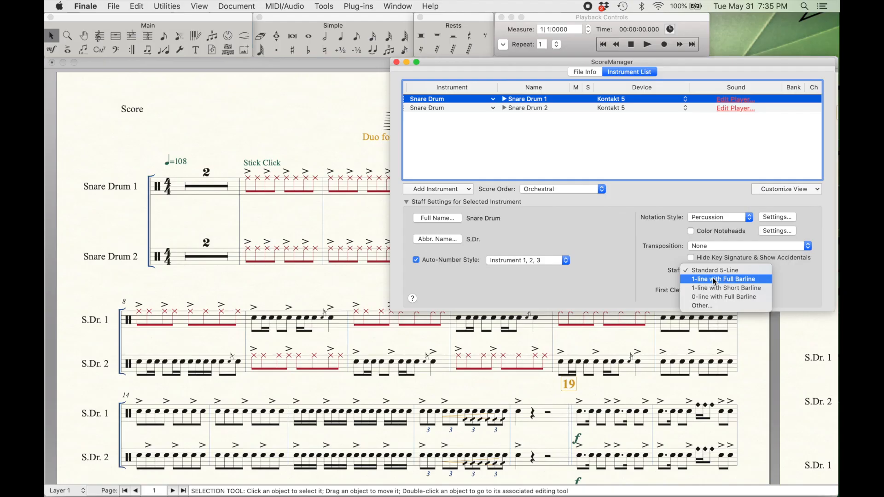
pyautogui.click(672, 404)
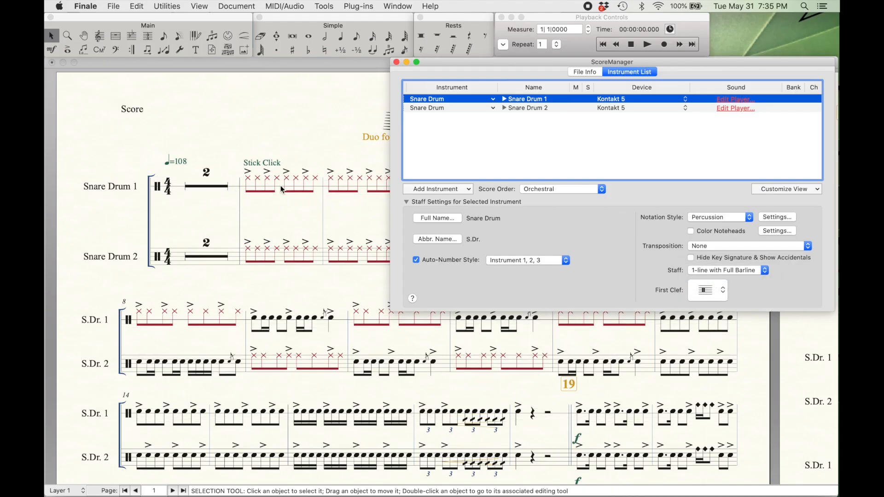
pyautogui.click(396, 62)
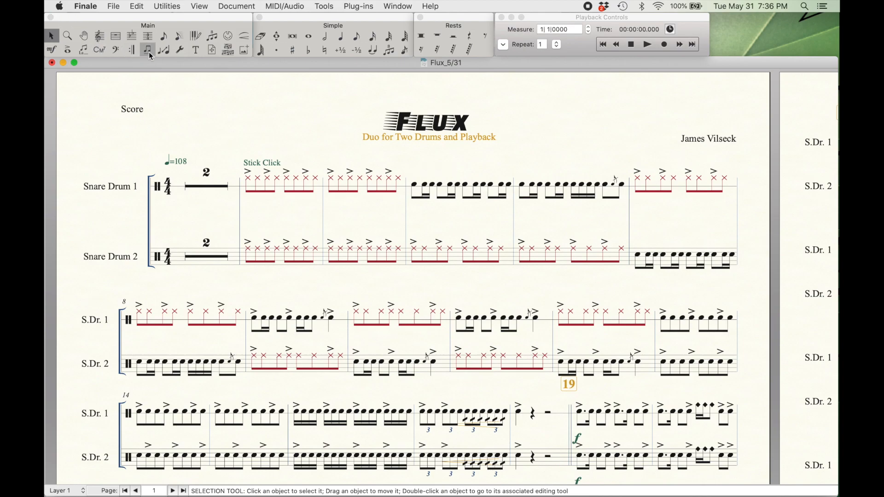
# Step: Set the stem direction to Always Up in Snare Drum 1's staff attributes
pyautogui.click(100, 40)
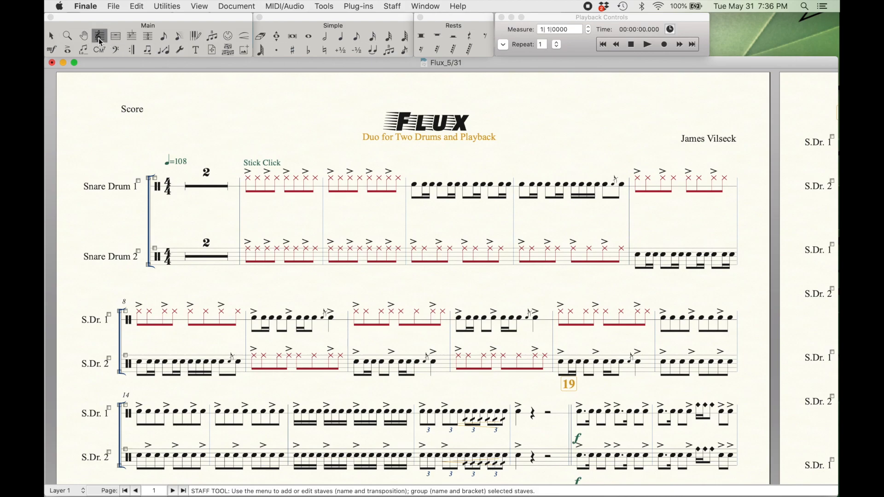
pyautogui.doubleClick(245, 186)
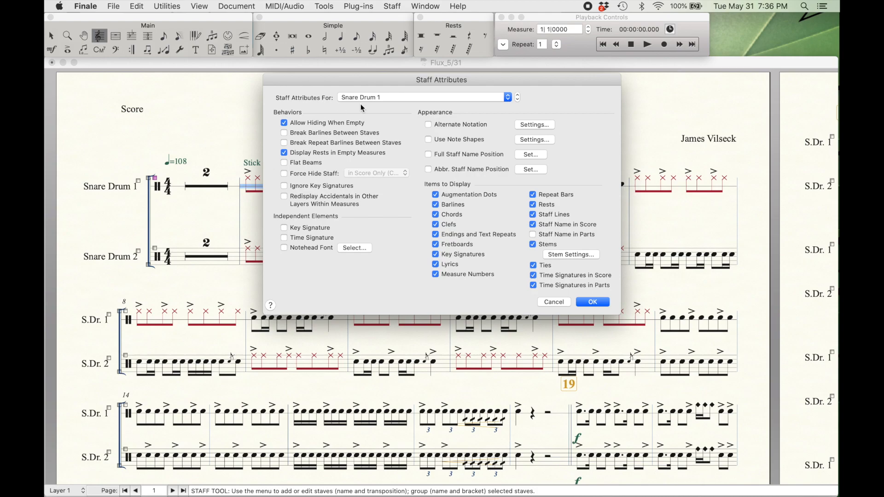
pyautogui.click(572, 254)
pyautogui.click(385, 109)
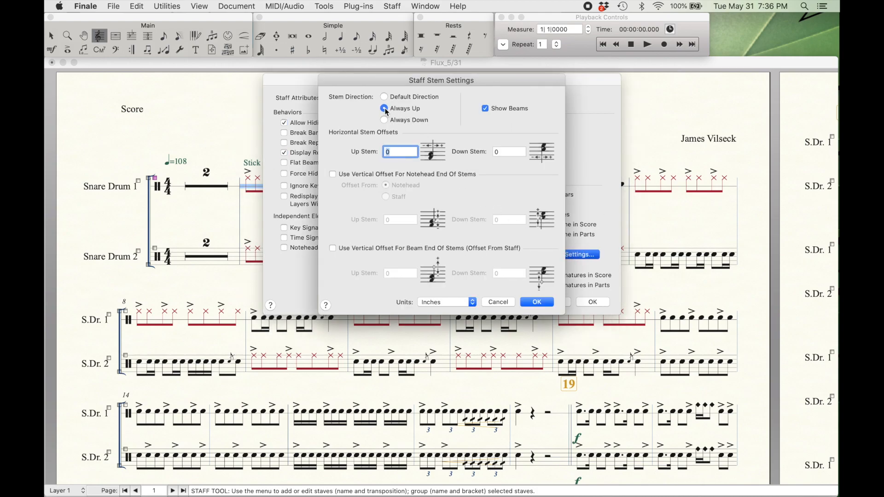
pyautogui.click(538, 302)
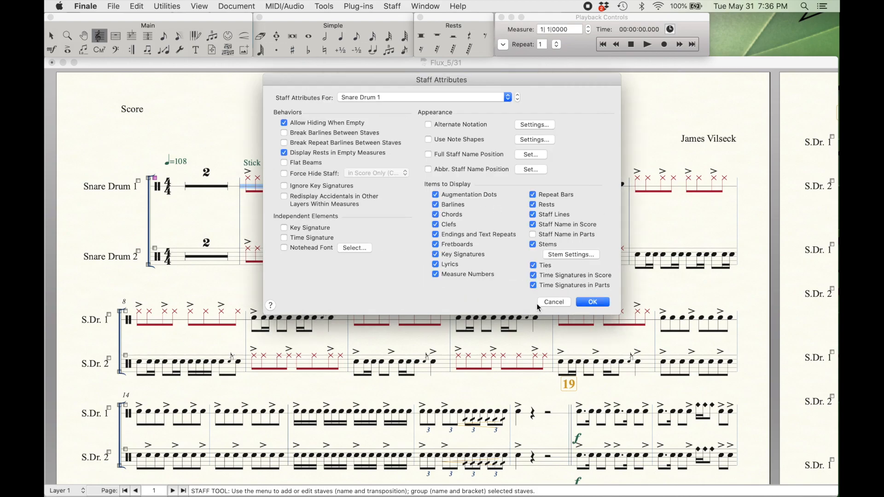
pyautogui.click(581, 302)
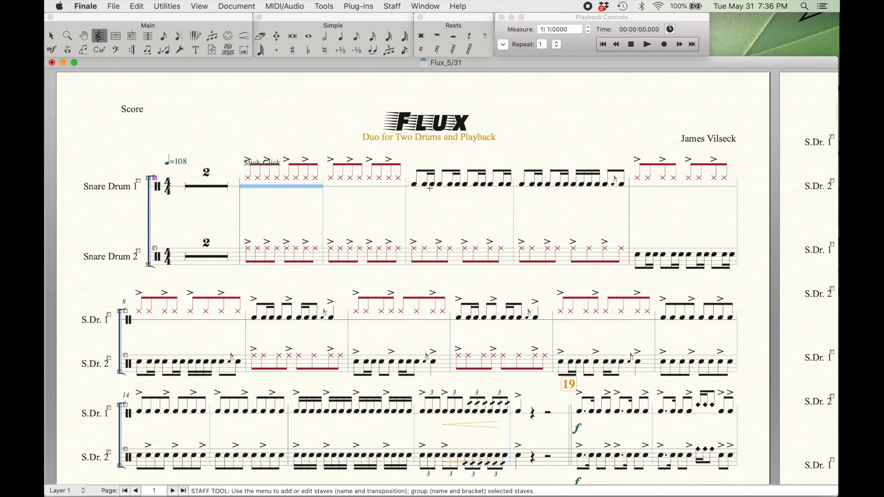
# Step: Set the stem direction to Always Up in Snare Drum 2's staff attributes
pyautogui.doubleClick(253, 251)
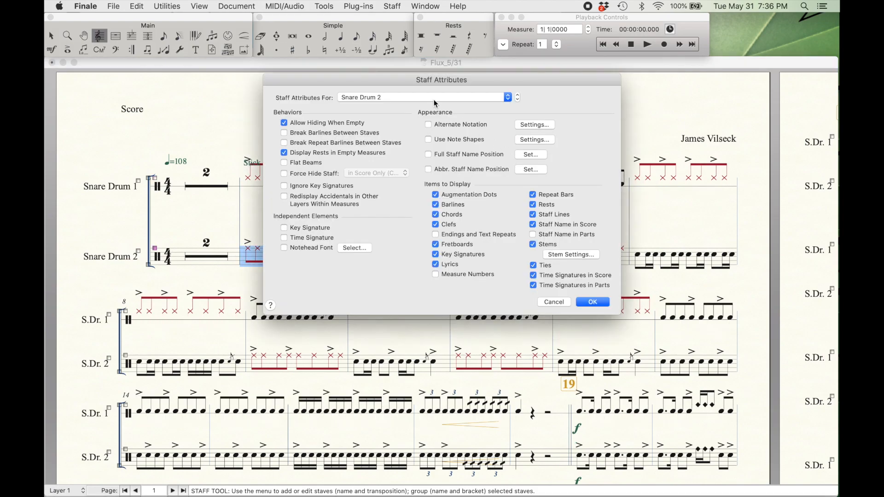
pyautogui.click(571, 254)
pyautogui.click(385, 109)
pyautogui.click(538, 302)
pyautogui.click(593, 302)
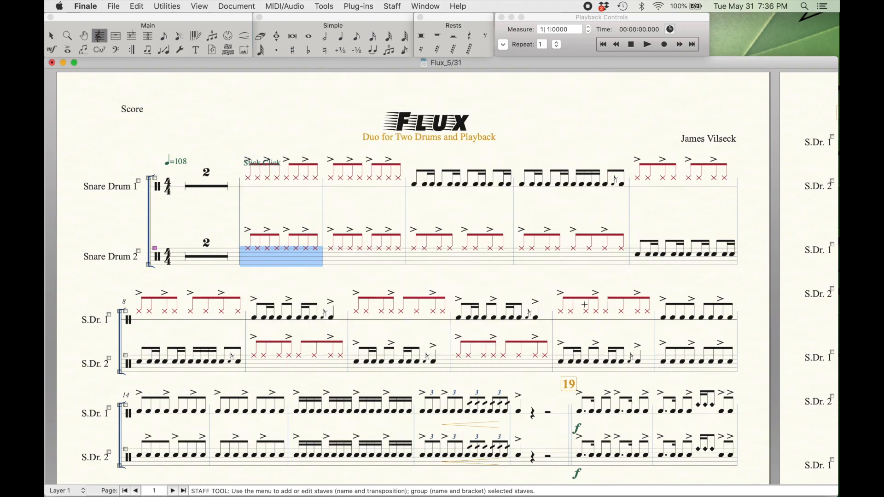
# Step: Set Snare Drum 2's staff type to 1-line with Full Barline in the ScoreManager, and close it
pyautogui.click(434, 5)
pyautogui.click(460, 125)
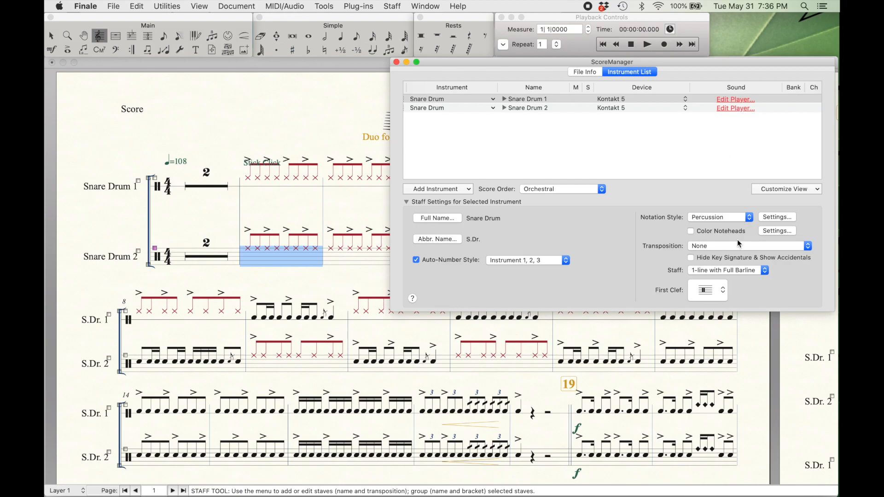
pyautogui.click(564, 109)
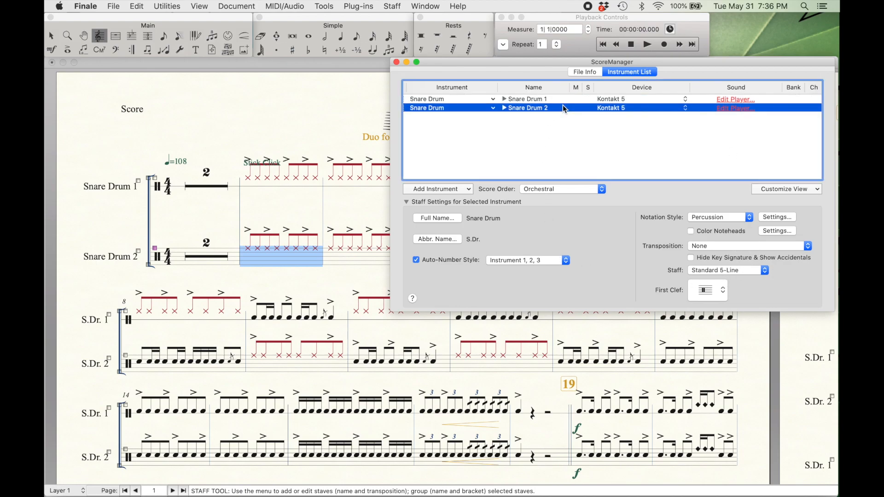
pyautogui.click(750, 270)
pyautogui.click(718, 281)
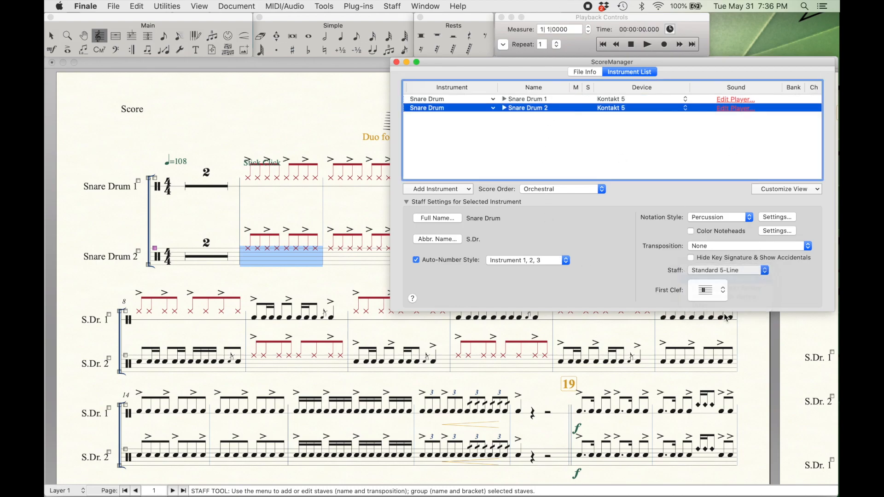
pyautogui.click(396, 62)
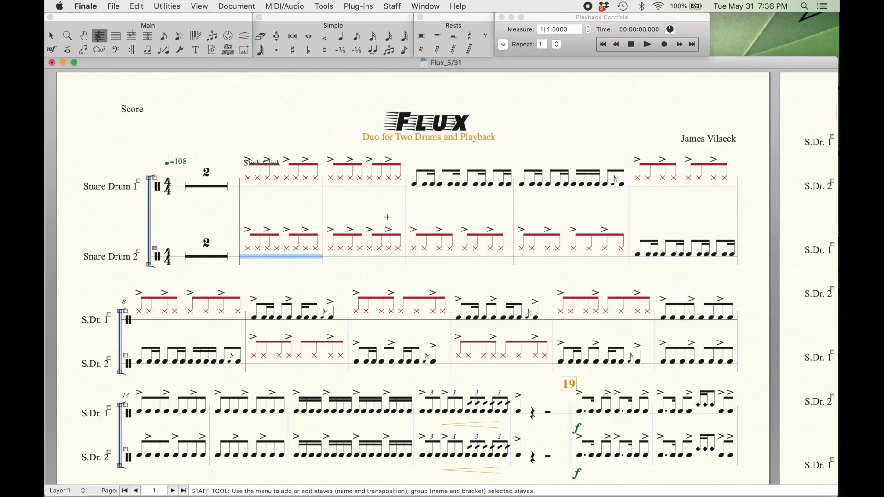
# Step: Move the "Stick Click" expression in measure 3 up, clear of the beams and accents
pyautogui.click(52, 49)
pyautogui.moveTo(243, 162); pyautogui.dragTo(243, 155)
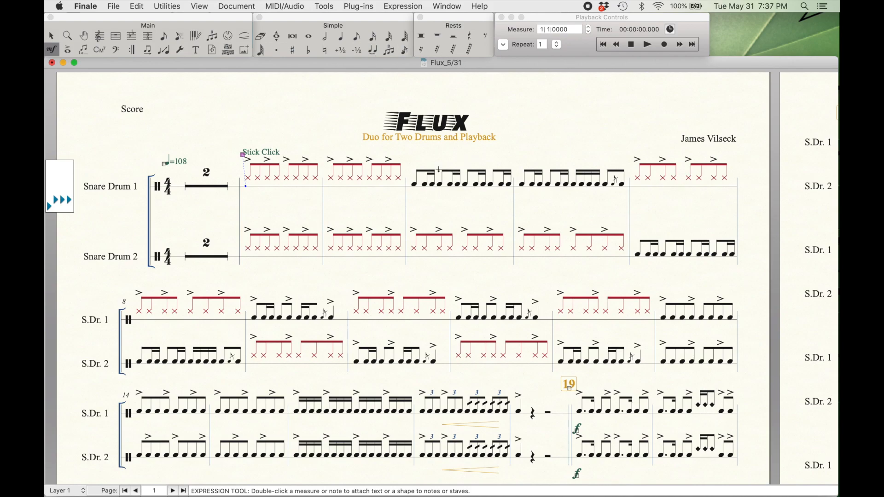
# Step: Add an accent articulation to the first note of measure 5 in Snare Drum 1
pyautogui.click(68, 50)
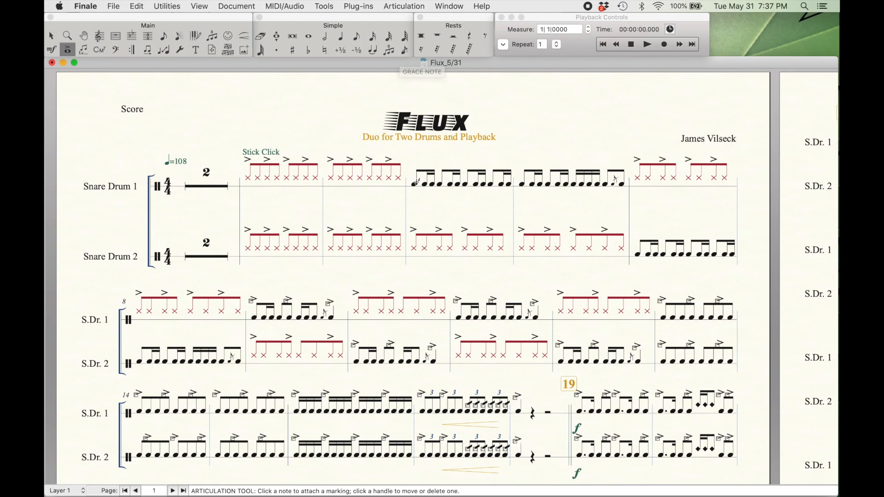
pyautogui.click(414, 184)
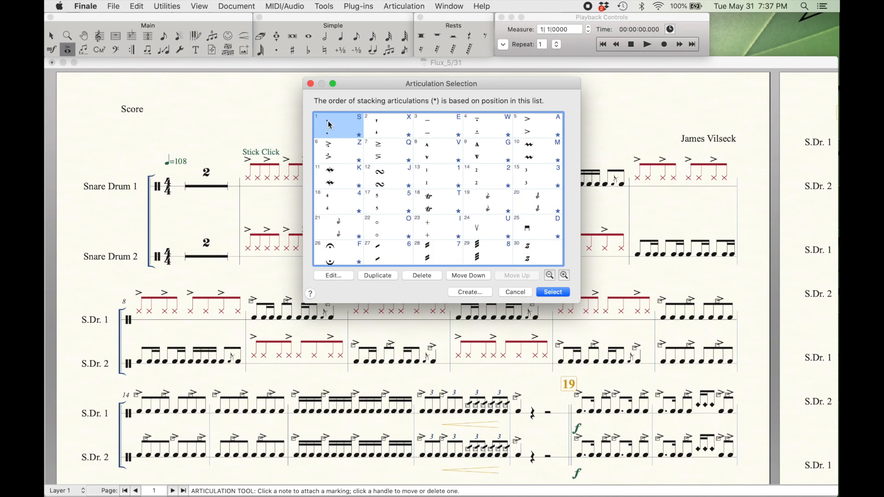
pyautogui.click(532, 137)
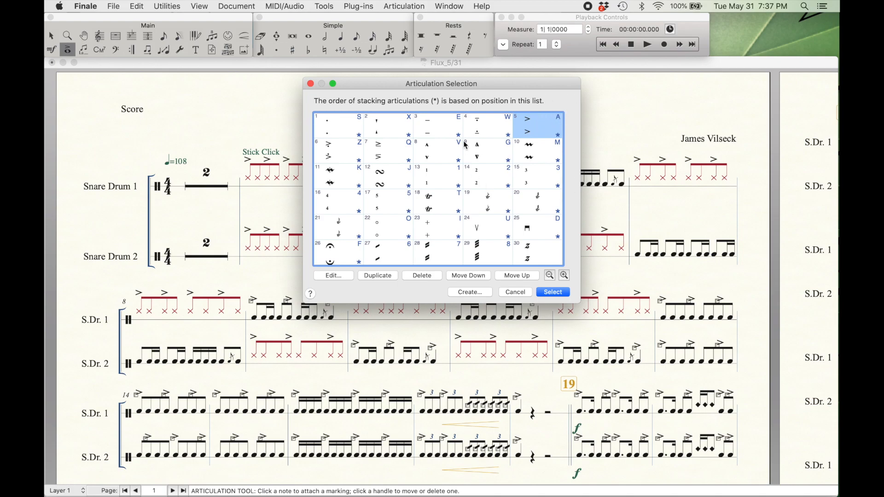
pyautogui.click(553, 292)
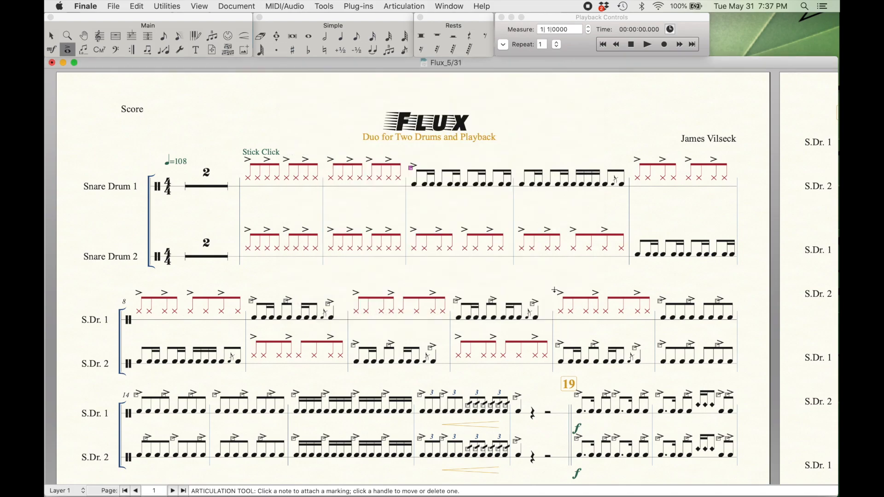
# Step: Add accents to the three remaining beats of measure 5 and to four notes of measure 6 in Snare Drum 1
pyautogui.click(441, 183)
pyautogui.click(465, 184)
pyautogui.click(492, 185)
pyautogui.click(522, 183)
pyautogui.click(548, 184)
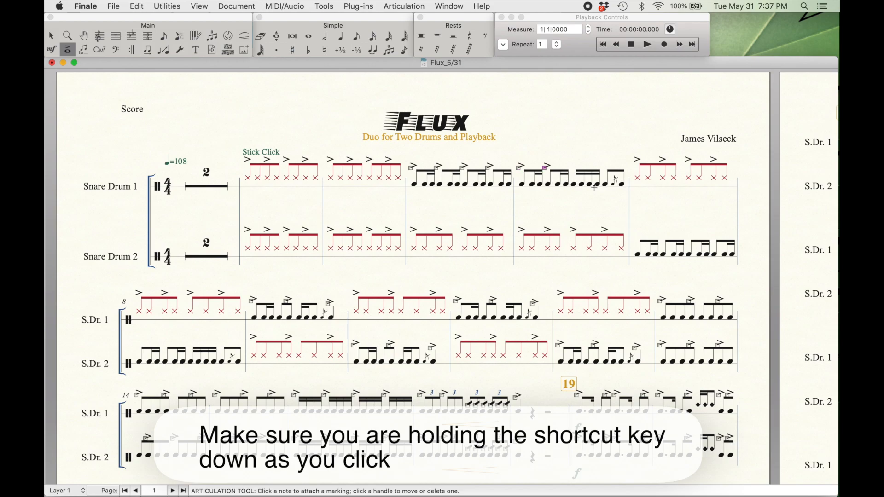
pyautogui.click(610, 183)
pyautogui.click(607, 184)
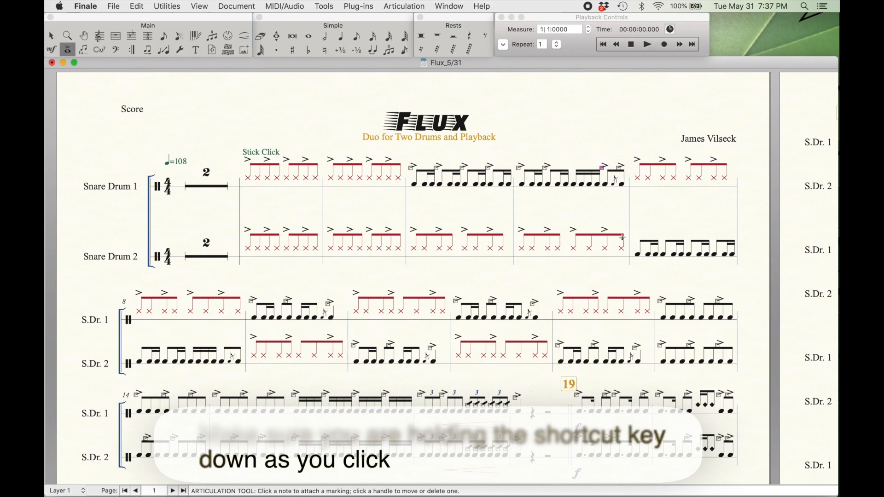
# Step: Add accents to the four beats of measure 7 in Snare Drum 2
pyautogui.click(638, 255)
pyautogui.click(662, 255)
pyautogui.click(687, 254)
pyautogui.click(713, 255)
# Step: Add accents to four notes of measure 8 in Snare Drum 2, and dismiss the articulation selection without choosing anything
pyautogui.click(139, 362)
pyautogui.click(164, 363)
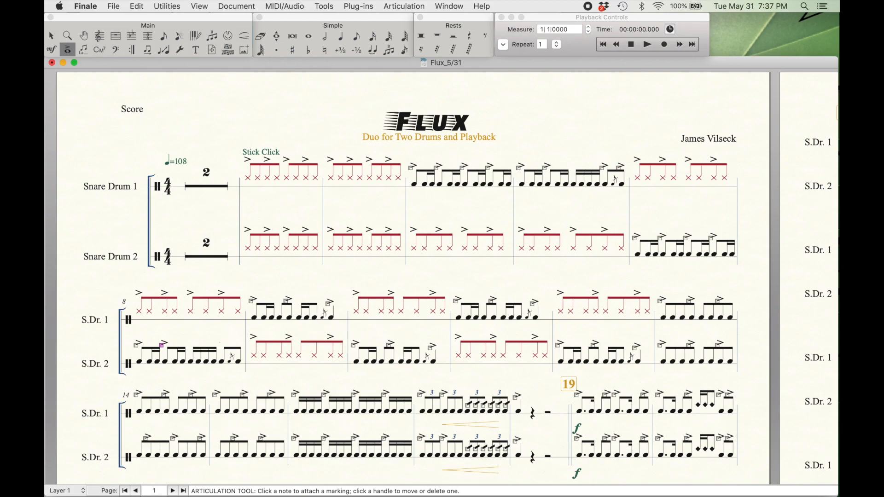
pyautogui.click(236, 361)
pyautogui.press('super+z')
pyautogui.moveTo(214, 339); pyautogui.dragTo(249, 375)
pyautogui.click(509, 305)
pyautogui.click(516, 291)
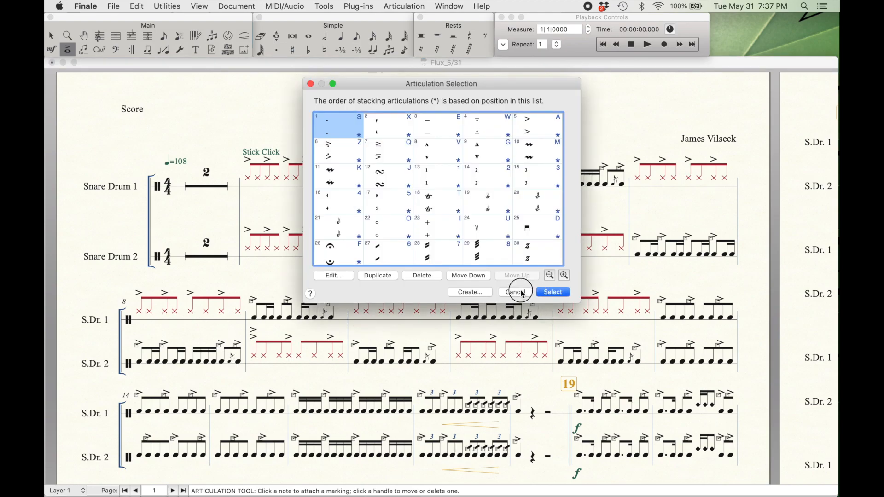
# Step: Switch the active layer to Layer 2 to view the stick-click articulations, and return to Layer 1
pyautogui.click(73, 491)
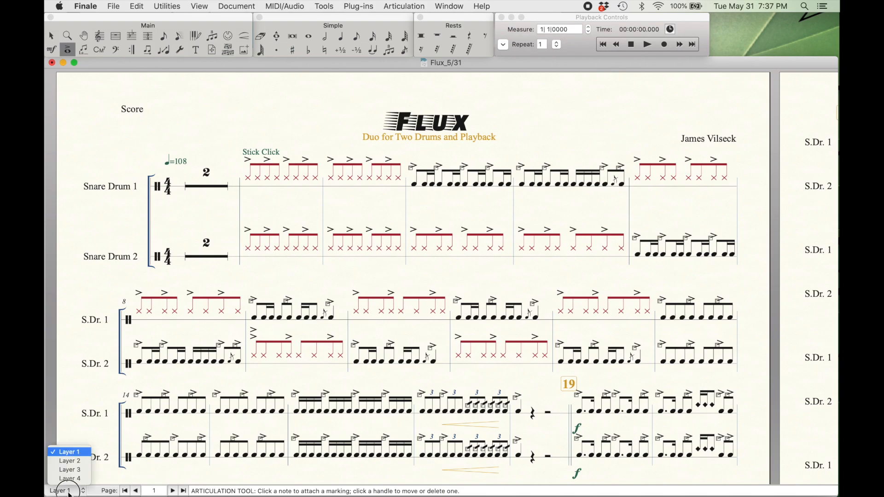
pyautogui.click(71, 461)
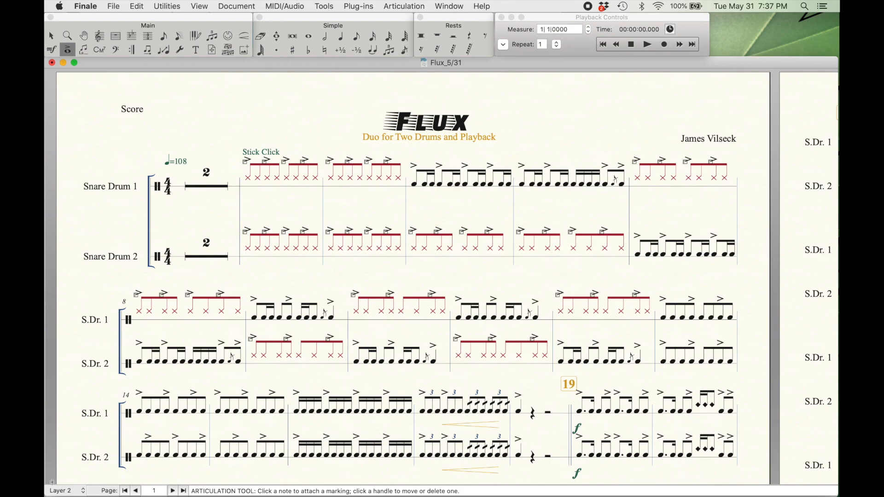
pyautogui.click(69, 491)
pyautogui.click(72, 453)
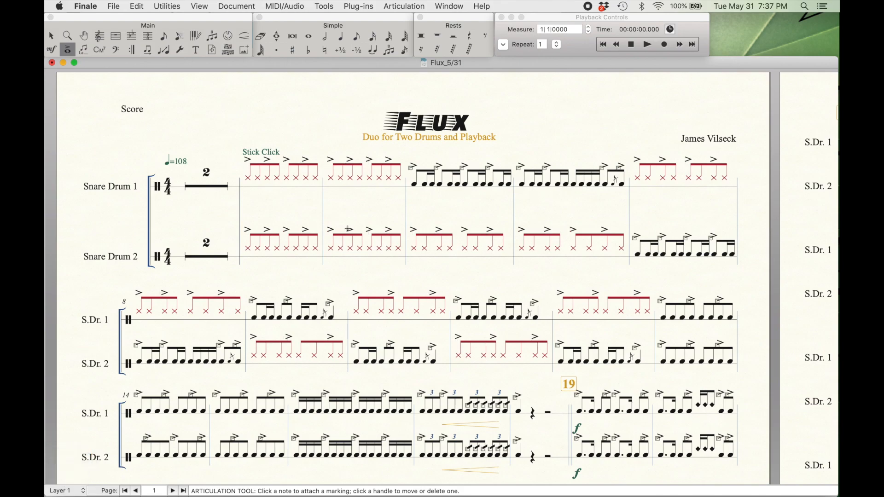
pyautogui.hscroll(5, 347, 228)
pyautogui.hscroll(-5, 348, 228)
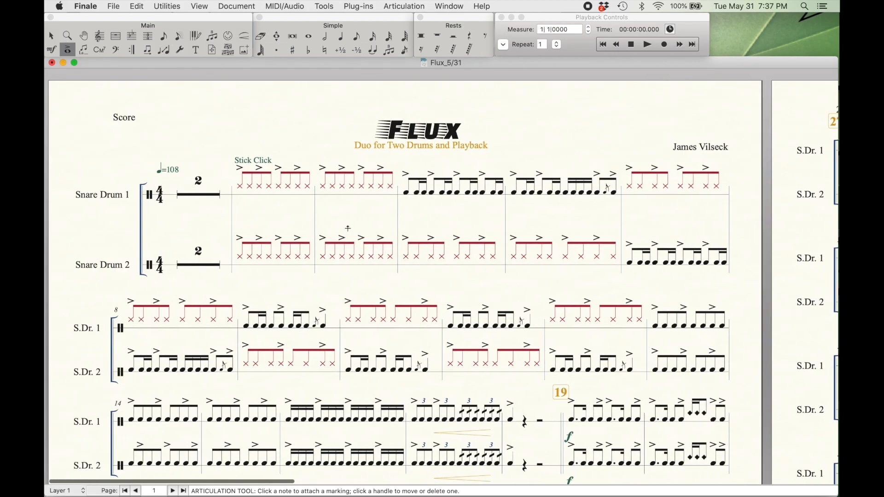
pyautogui.click(567, 195)
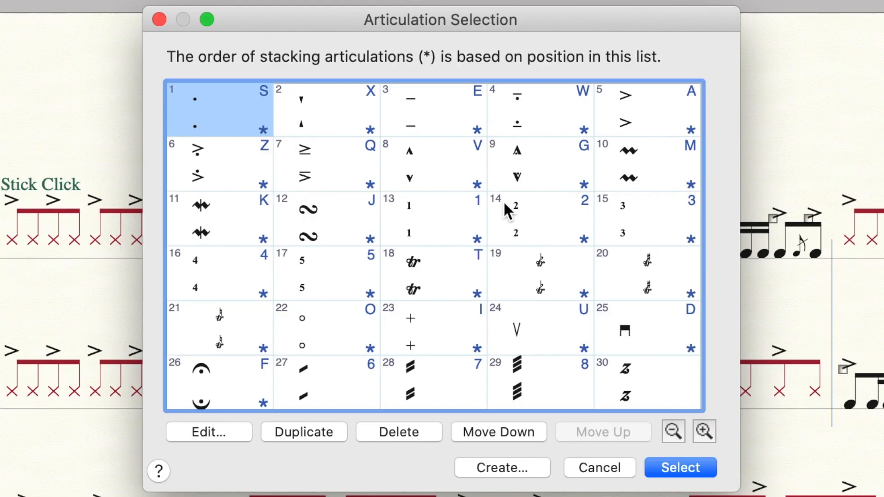
pyautogui.scroll(-3, 504, 201)
pyautogui.click(651, 221)
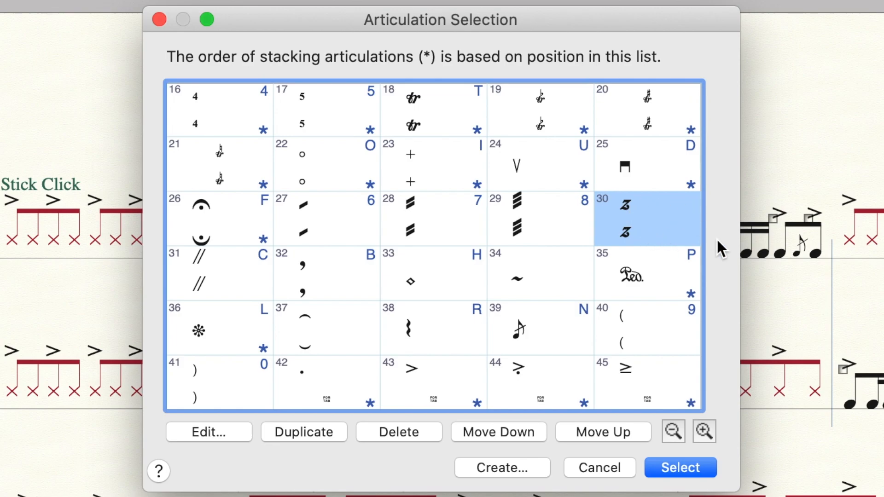
pyautogui.click(595, 473)
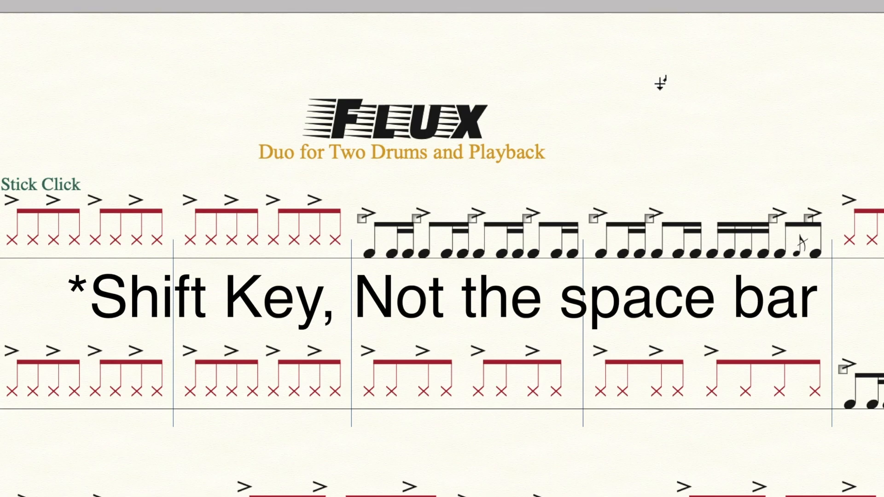
# Step: Assign the buzz-roll "z" articulation in slot 30 to the Z metatool shortcut
pyautogui.hscroll(1, 660, 84)
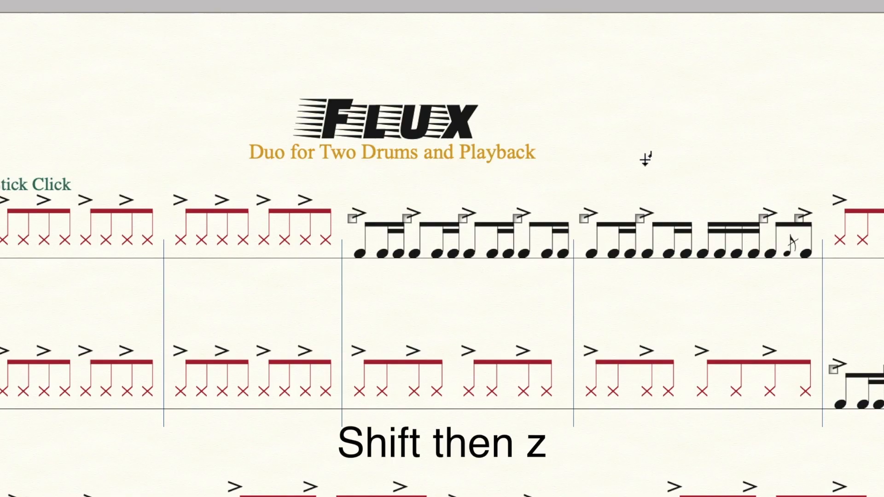
pyautogui.hotkey('shift', 'z')
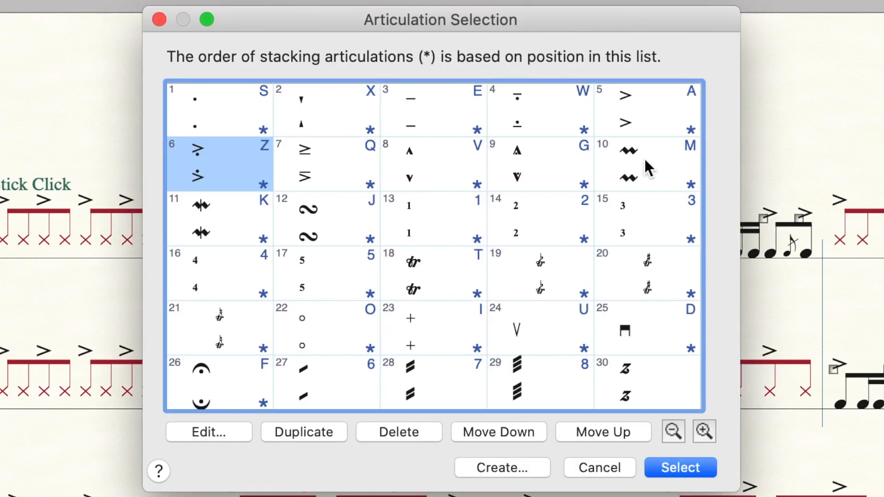
pyautogui.click(668, 390)
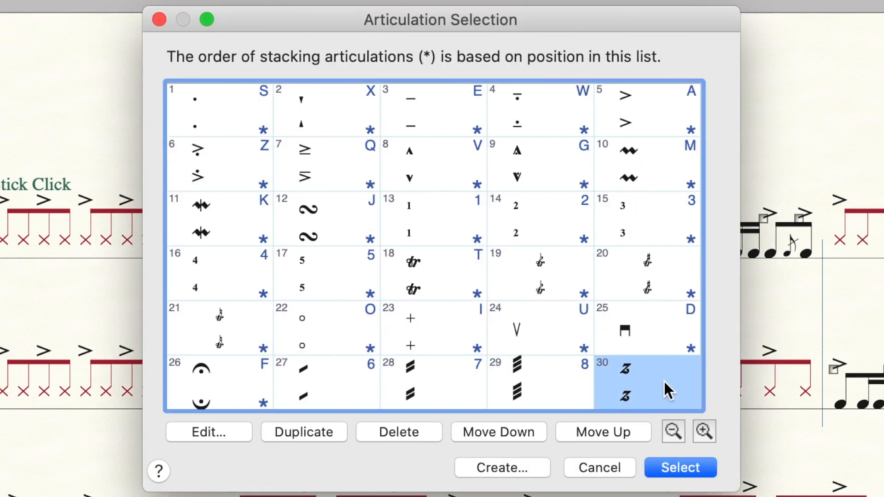
pyautogui.click(682, 468)
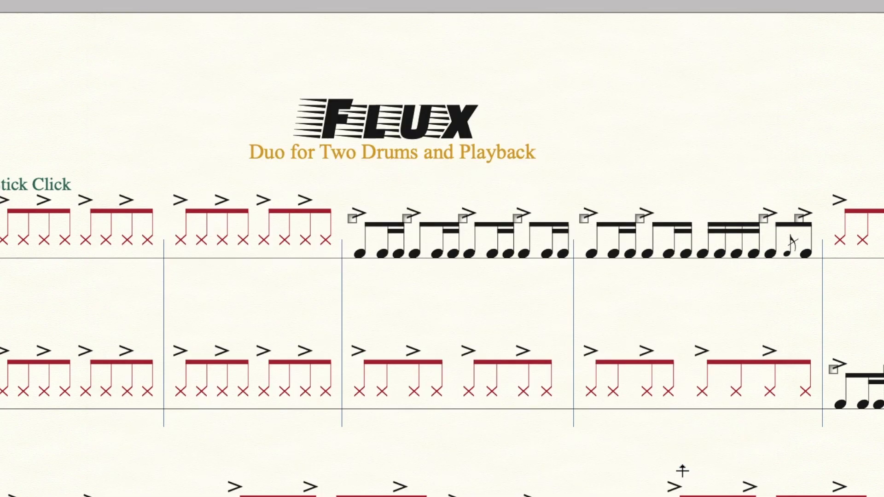
# Step: Add the buzz-roll "z" articulation to the four sixteenth notes on beat 3 of measure 6 in Snare Drum 1
pyautogui.click(702, 251)
pyautogui.click(721, 252)
pyautogui.click(737, 253)
pyautogui.click(753, 253)
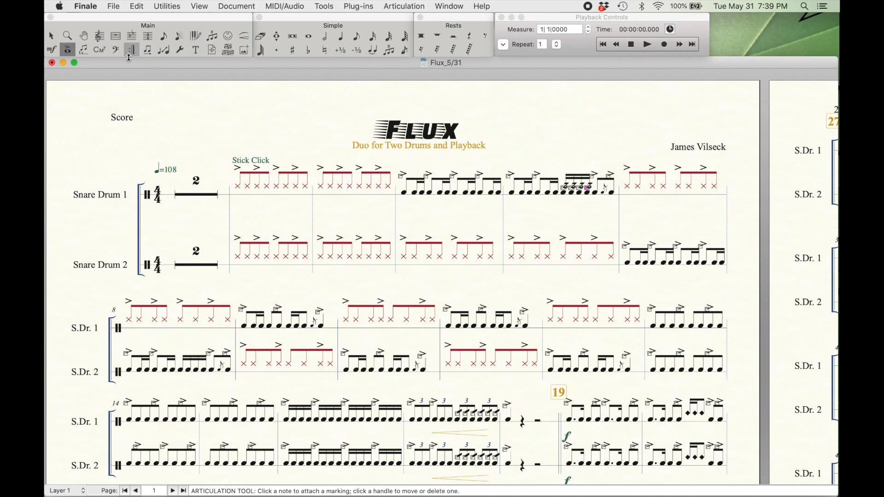
# Step: Enter the sticking R R L as lyrics in the score under each of the four beats of measure 5 in Snare Drum 1
pyautogui.click(85, 50)
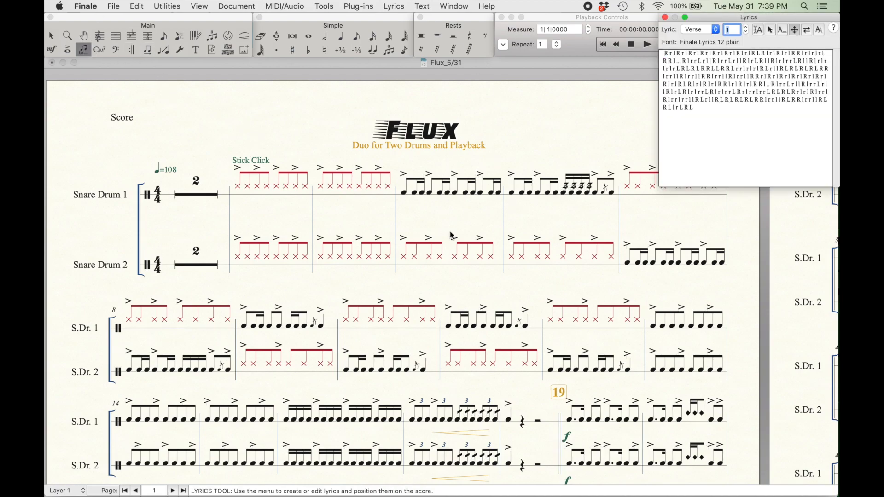
pyautogui.click(757, 30)
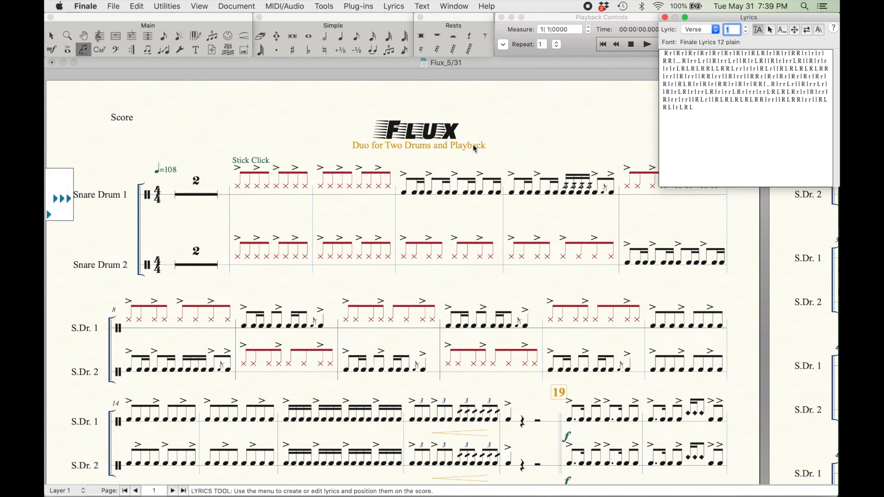
pyautogui.click(404, 192)
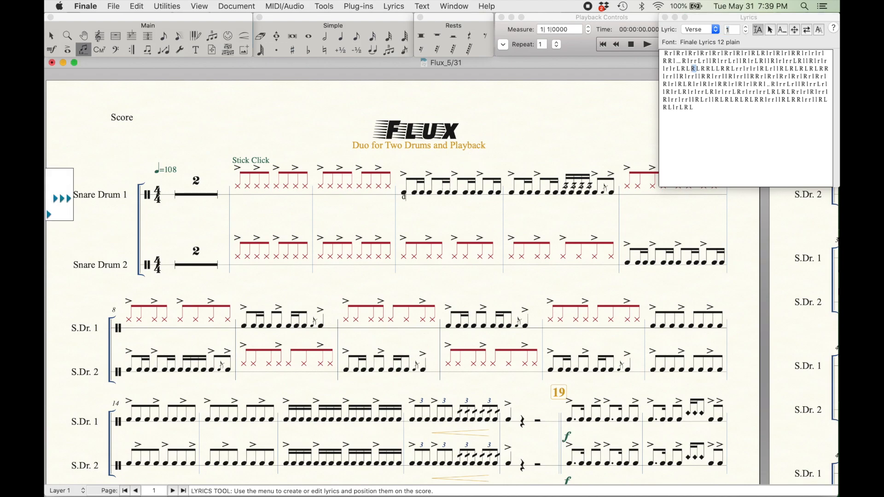
pyautogui.write('R R L R R')
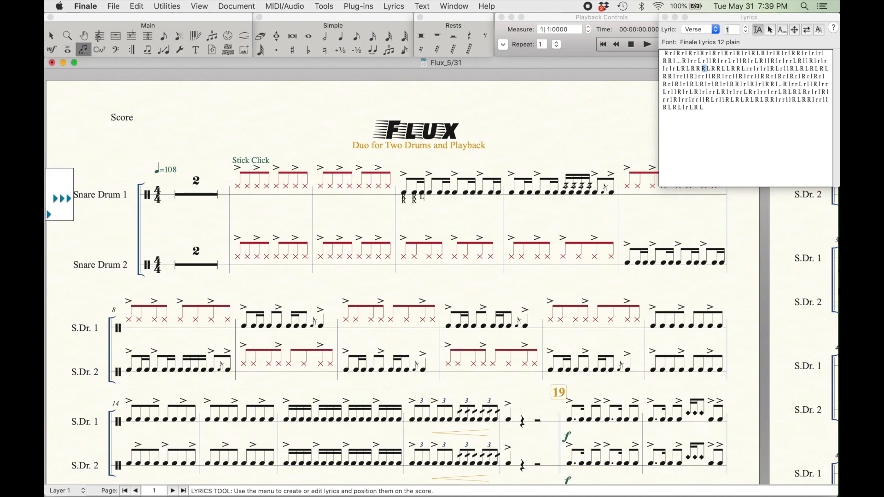
pyautogui.write(' L R R L R')
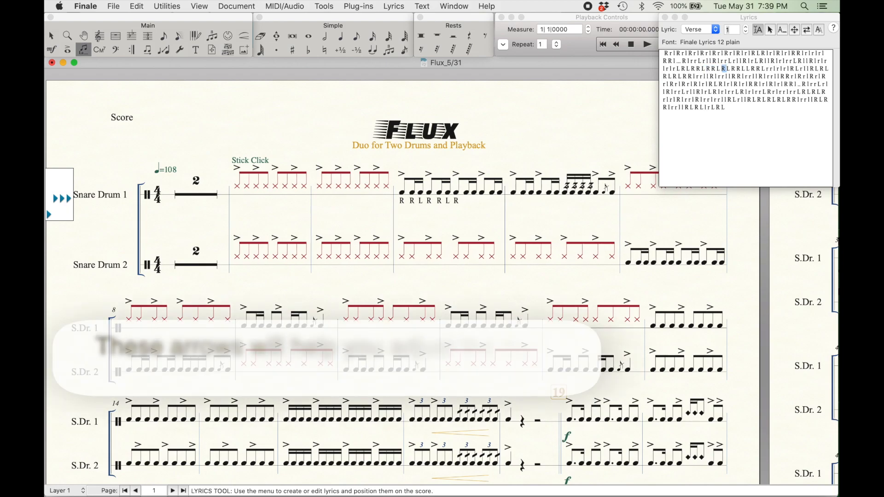
pyautogui.write(' R L R R L R R L')
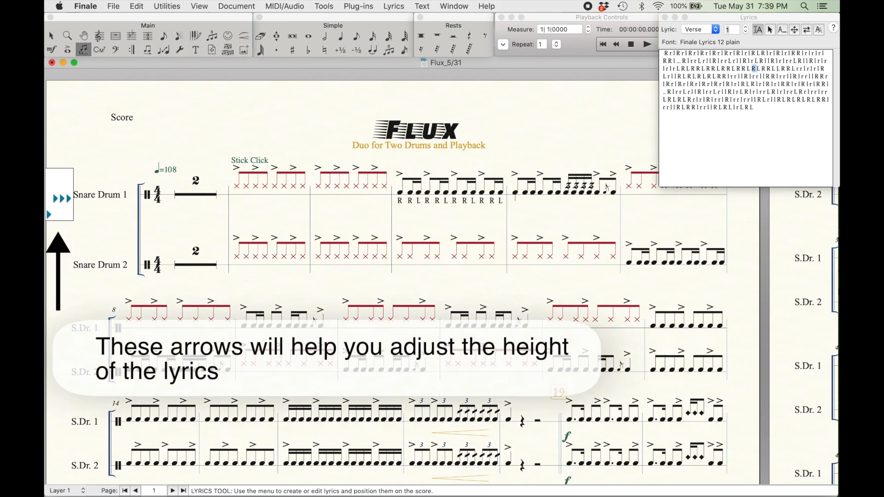
# Step: Continue the sticking lyrics in measure 6 of Snare Drum 1 with R R L R R L R, and R and L under the last two main notes
pyautogui.write(' R RL')
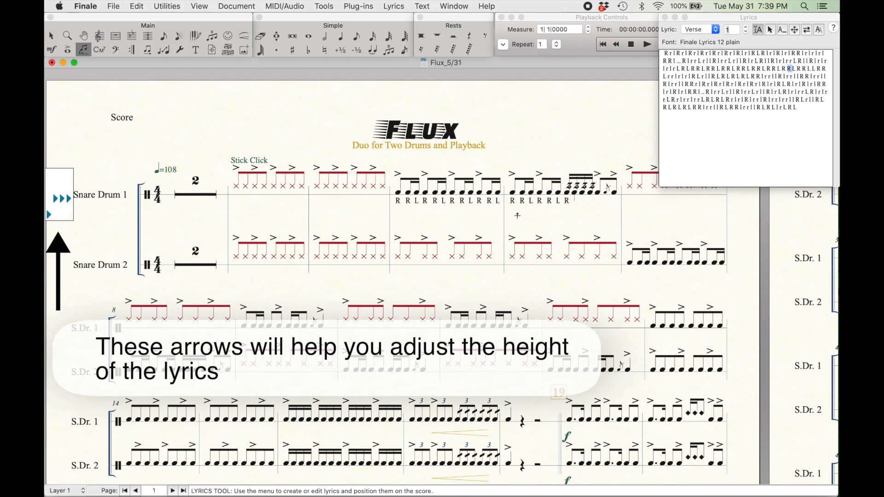
pyautogui.write('   R L')
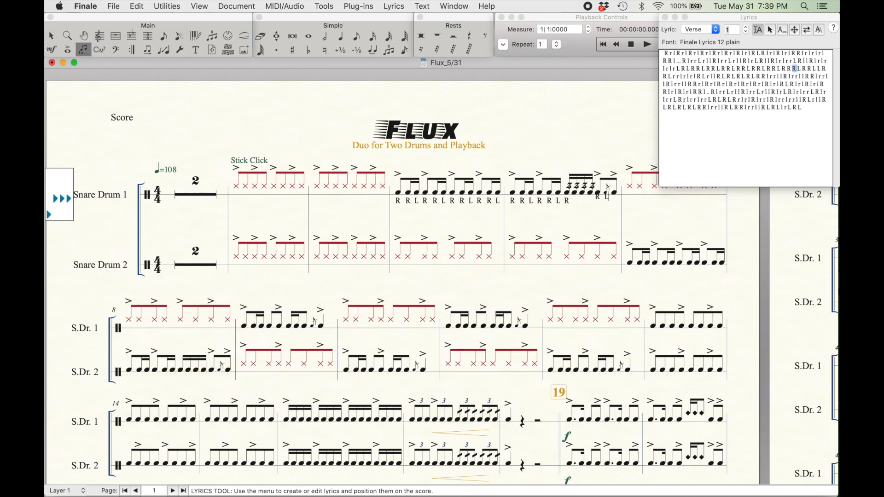
pyautogui.write('L')
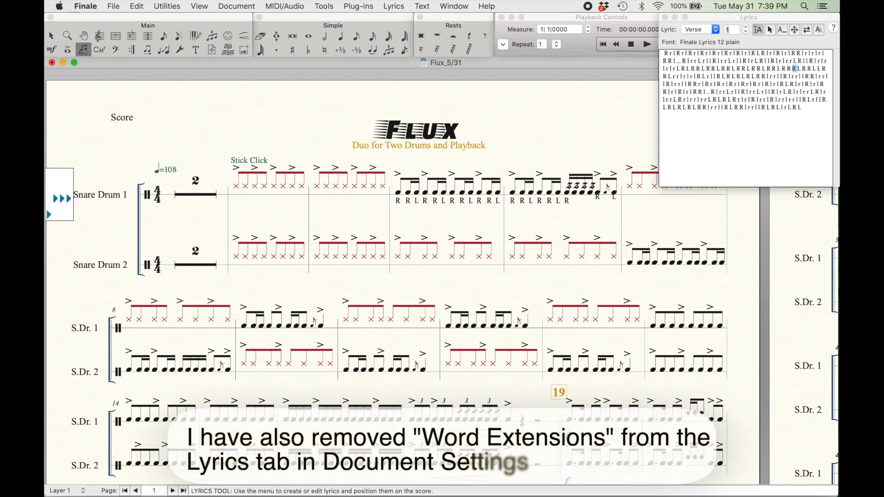
# Step: Select measure 5 in Snare Drum 1, move it down to the second system, and move it back up to the first system
pyautogui.click(51, 35)
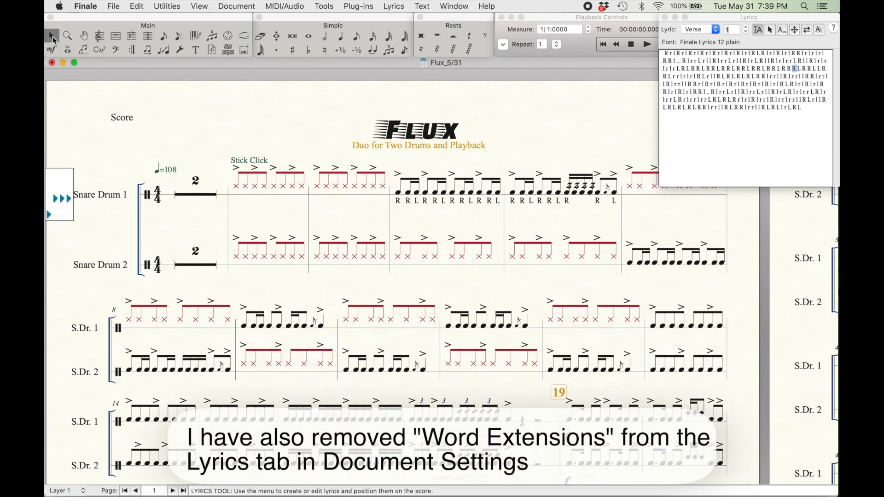
pyautogui.click(407, 197)
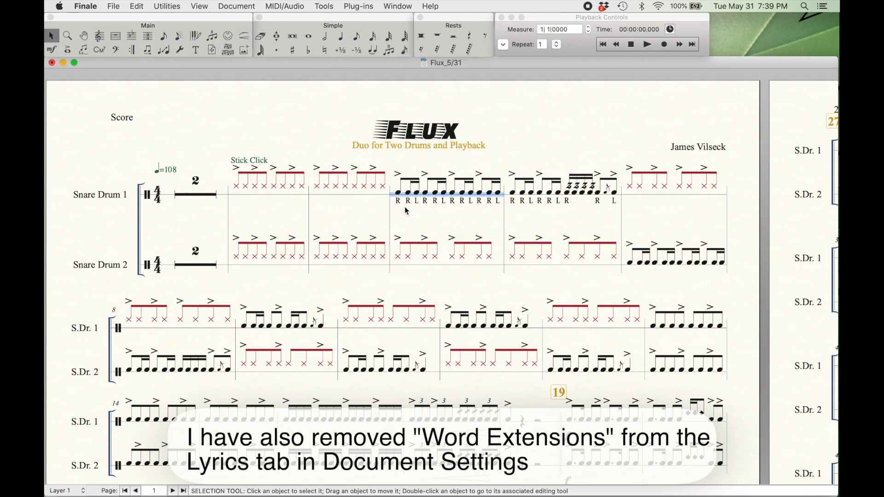
pyautogui.click(391, 210)
pyautogui.click(437, 199)
pyautogui.click(436, 194)
pyautogui.press('Down')
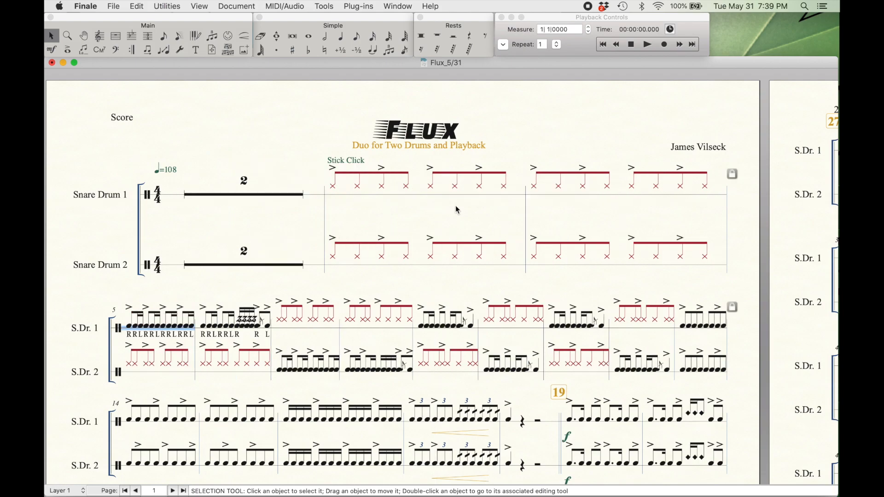
pyautogui.press('Up')
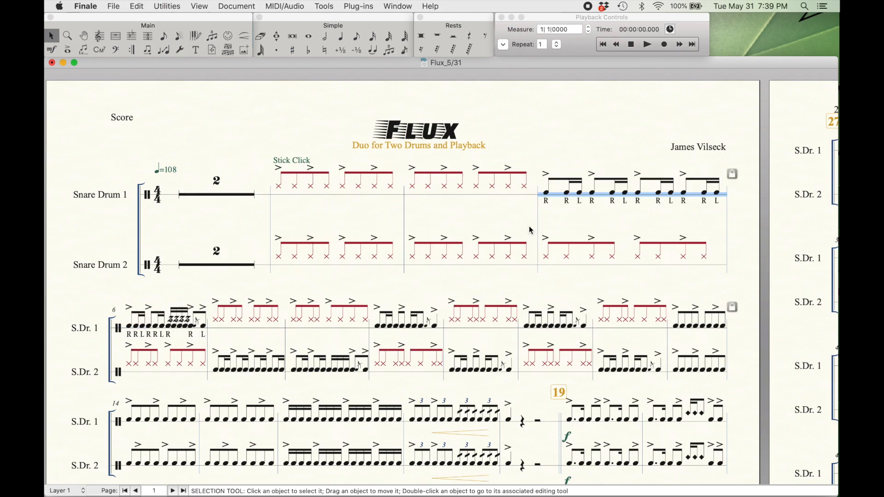
# Step: Attach two "Stick Click" expressions to measure 4 of Snare Drum 1, and delete them
pyautogui.click(52, 49)
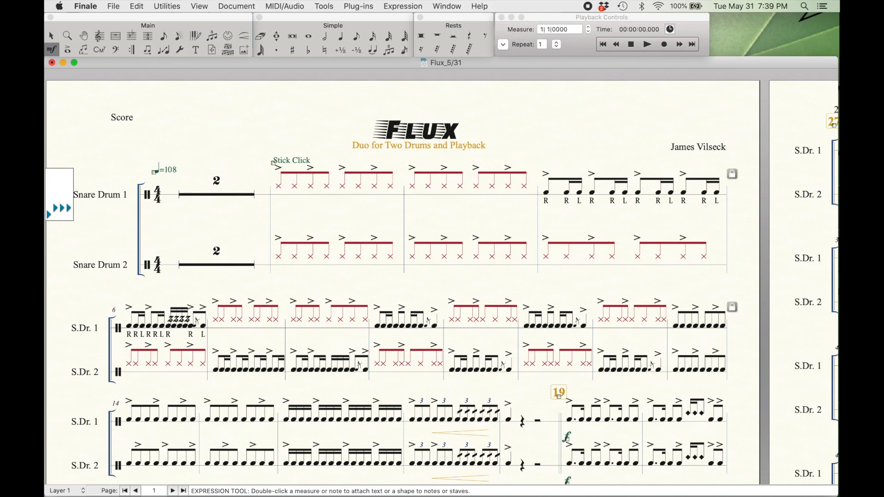
pyautogui.doubleClick(413, 192)
pyautogui.click(484, 178)
pyautogui.click(575, 286)
pyautogui.doubleClick(438, 185)
pyautogui.click(506, 184)
pyautogui.click(576, 286)
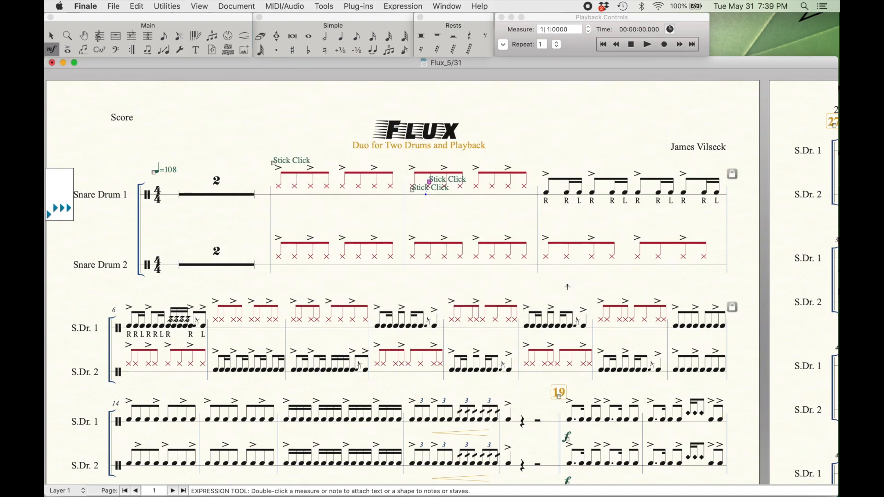
pyautogui.press('Delete')
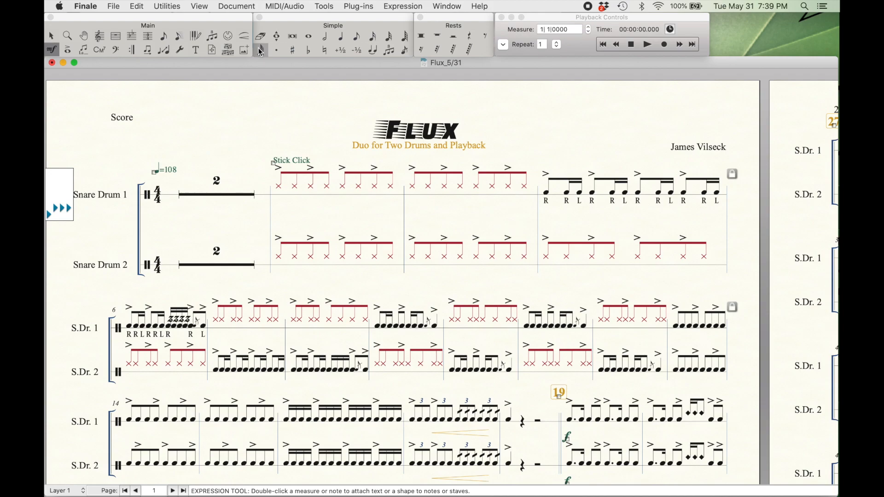
# Step: Add a text block reading R L R L below measure 4 of Snare Drum 1, and delete it
pyautogui.click(195, 50)
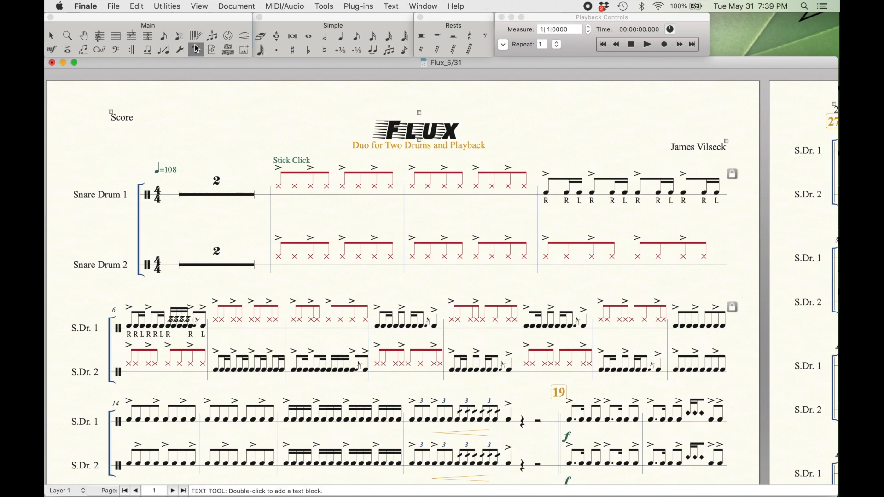
pyautogui.doubleClick(413, 198)
pyautogui.write('R L R ')
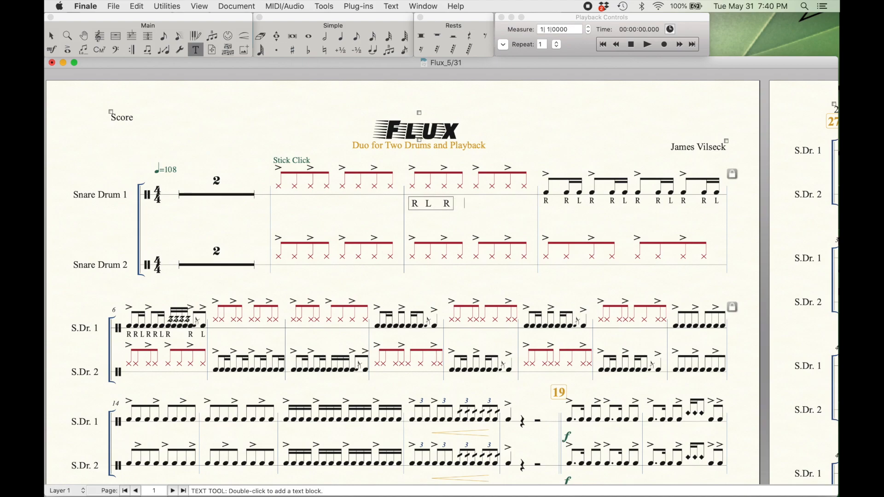
pyautogui.write('L')
pyautogui.click(51, 36)
pyautogui.press('Delete')
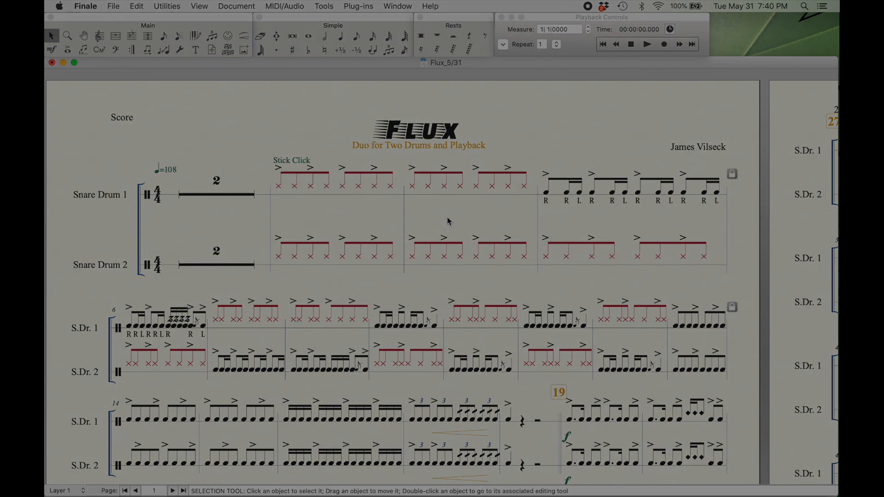